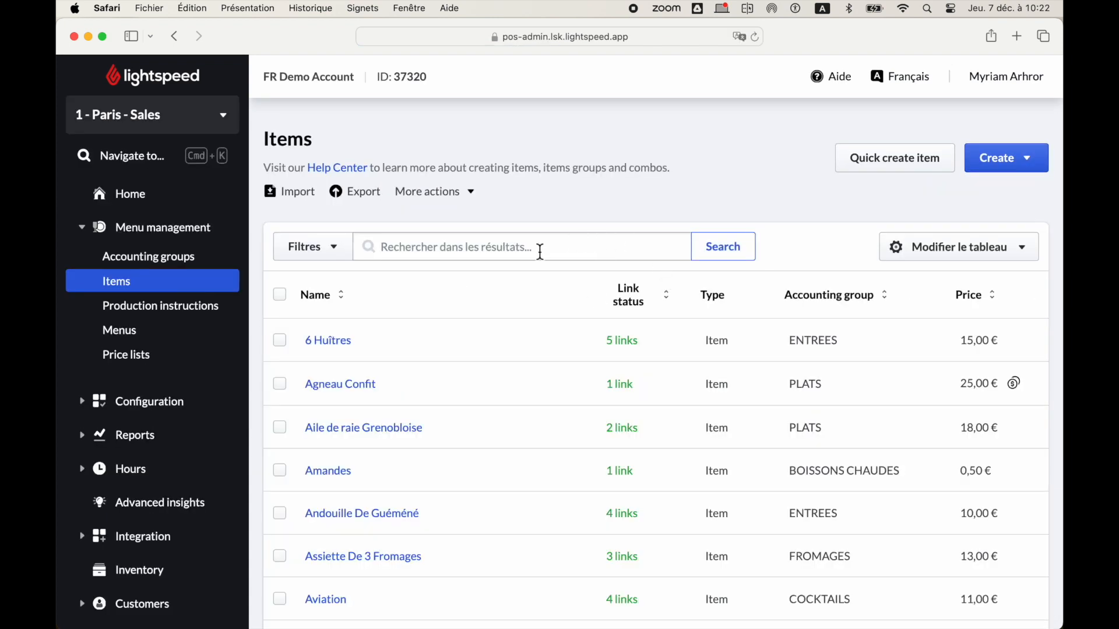
Search the item list for "pample"
click(540, 252)
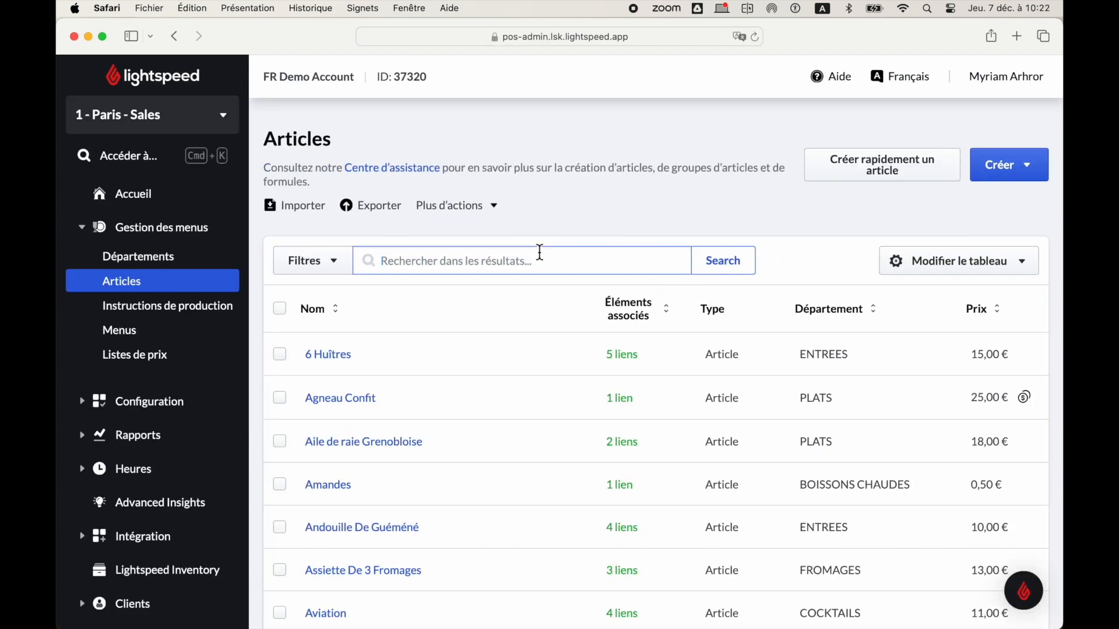
text(pamlpe)
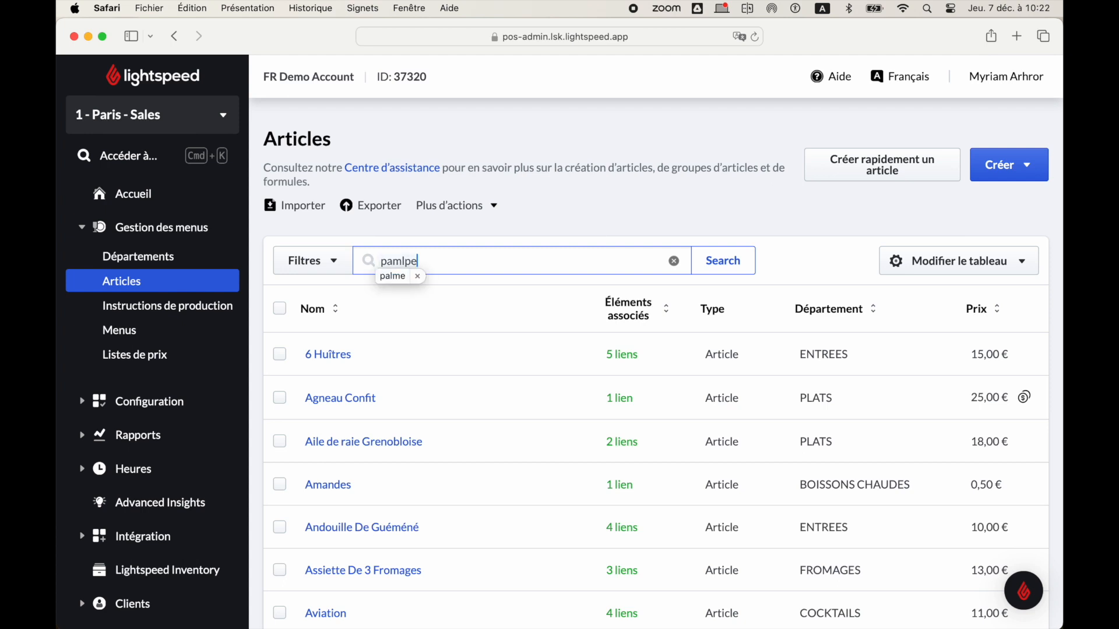
key(BackSpace)
key(BackSpace)
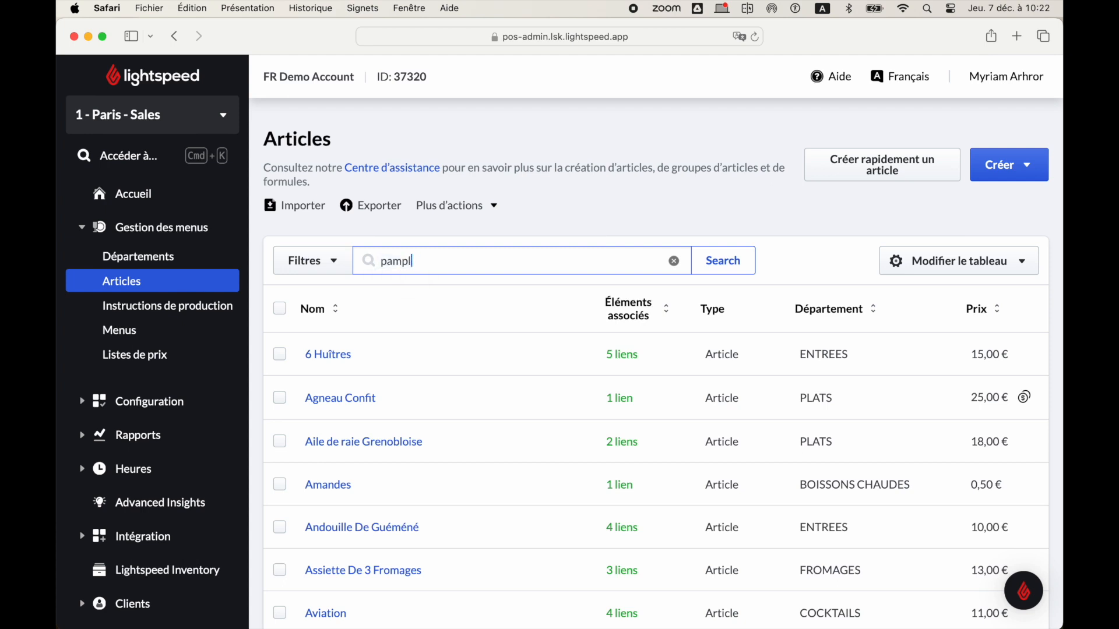
key(Return)
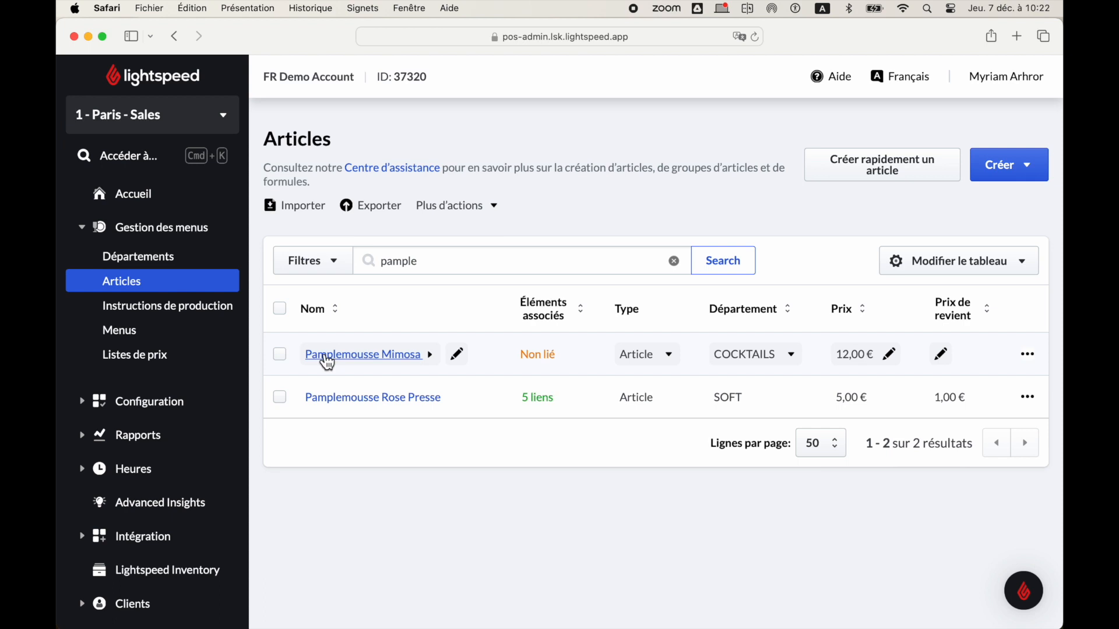
Create a new item named "BTL Prosecco"
click(1013, 166)
click(918, 243)
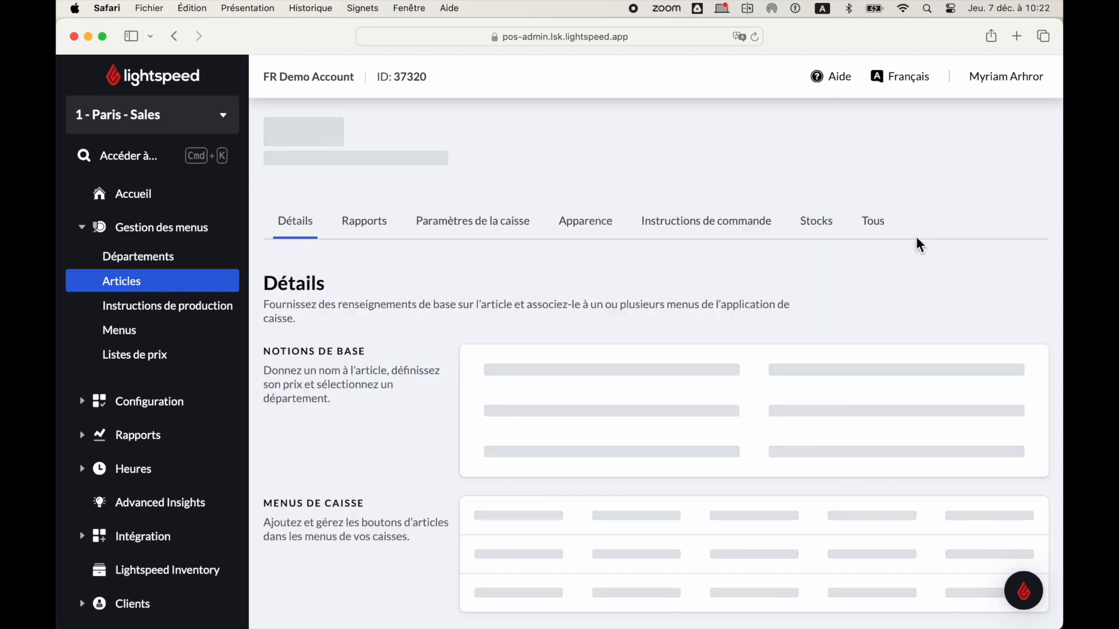
click(544, 440)
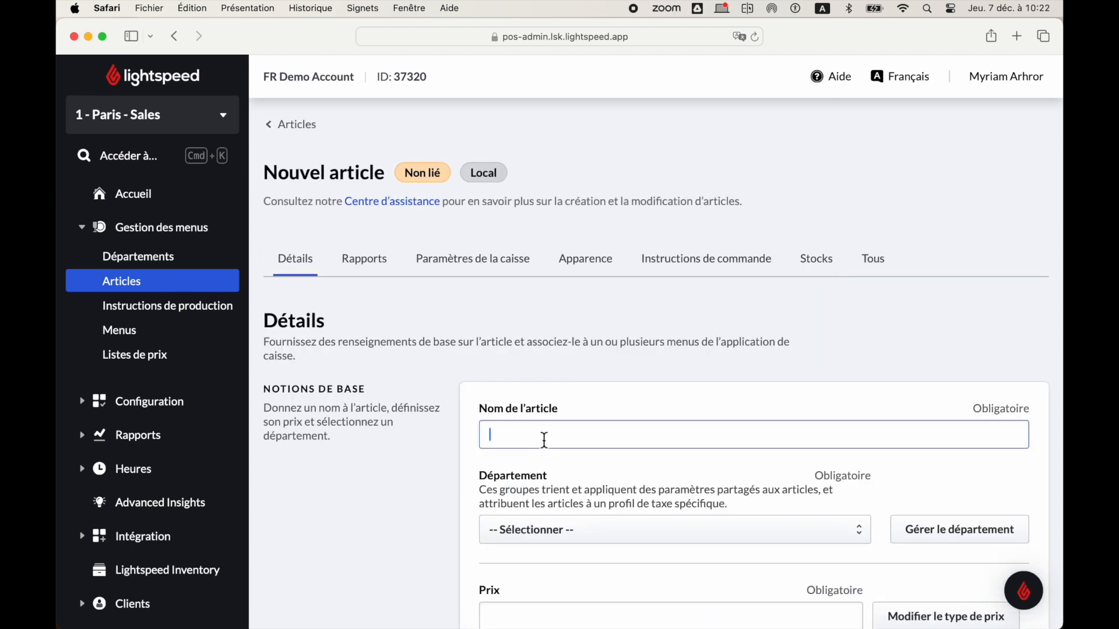
text(BTL Pro)
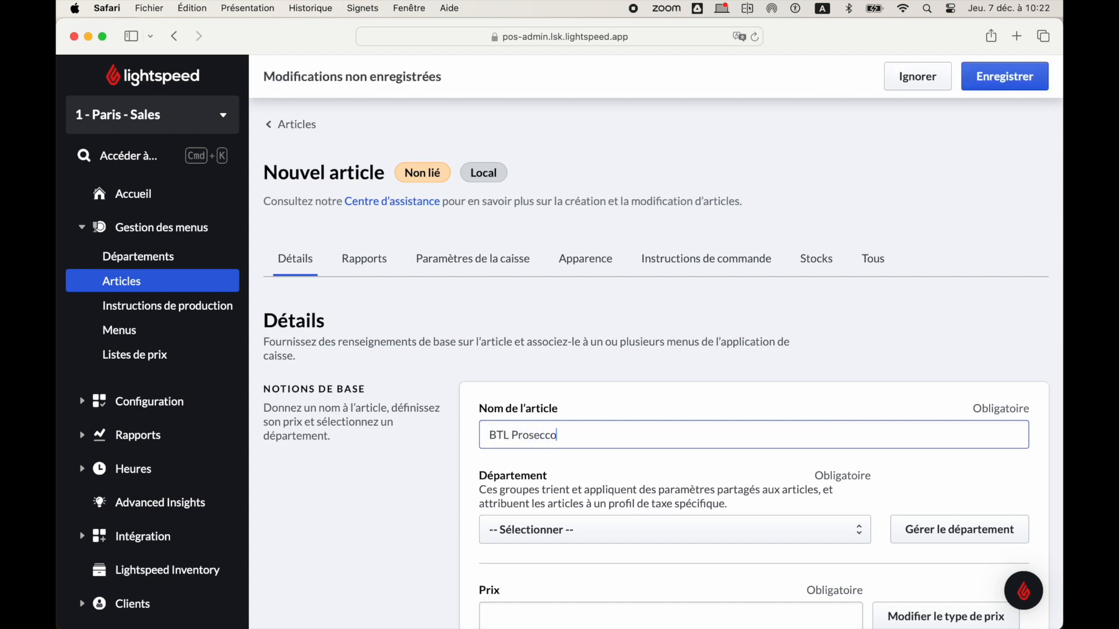
text(secco)
Assign the item to the ALCOOL department and set its price type to "Aucun prix"
scroll(559, 415, down, 5)
click(574, 253)
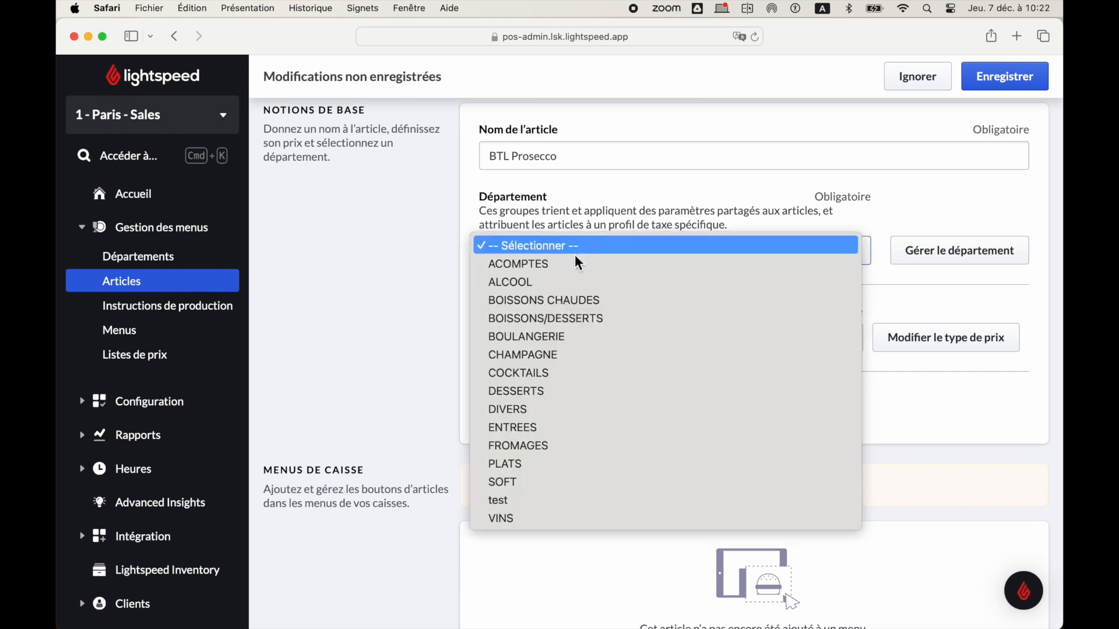
click(569, 281)
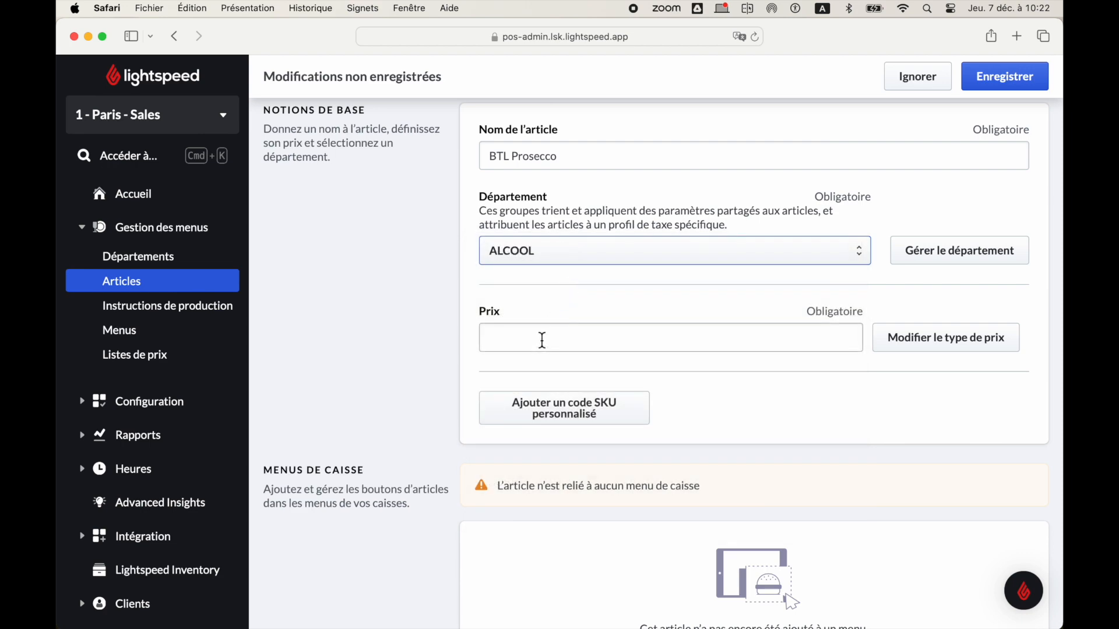
click(936, 344)
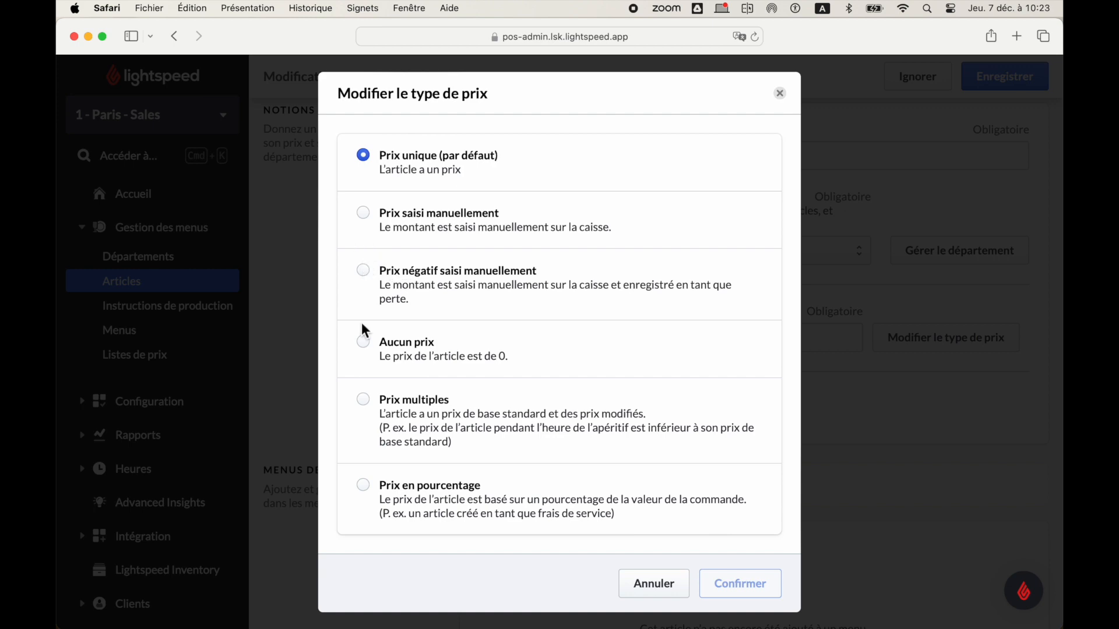
click(363, 342)
click(756, 590)
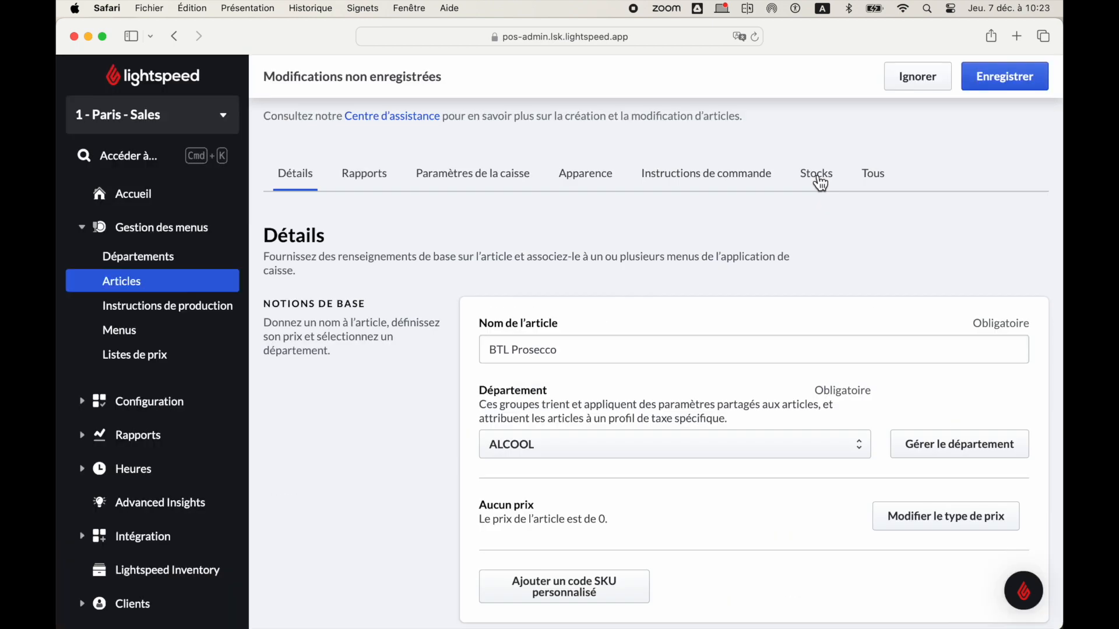
Set the item's cost price to 10 in its stock settings
click(817, 178)
click(550, 331)
text(10)
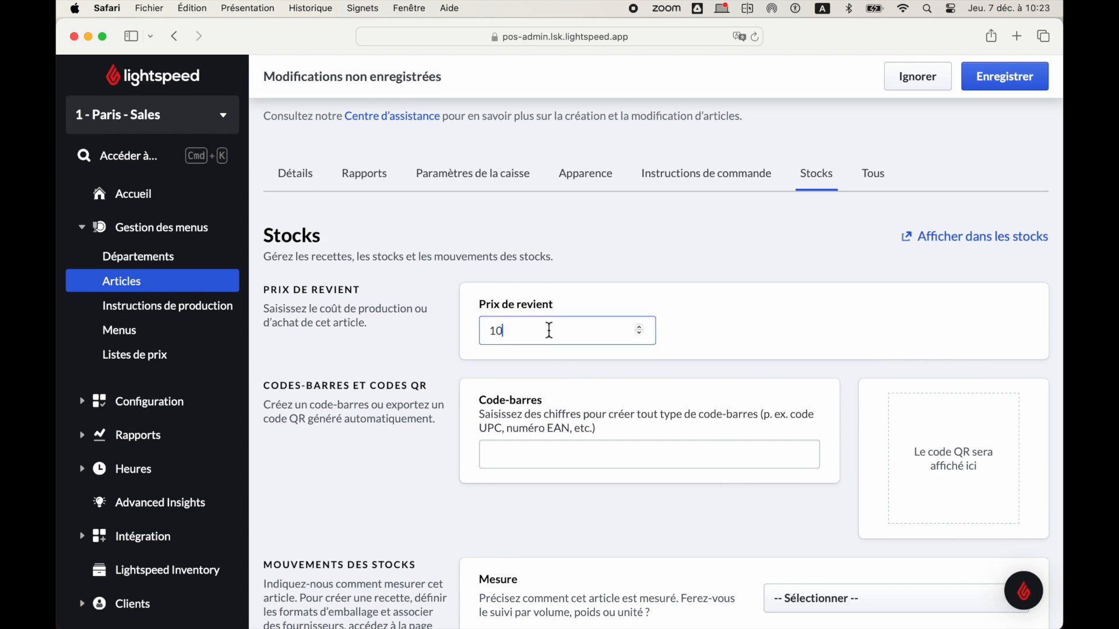
Set the item's stock measure to Volume and choose a unit for its size
scroll(556, 332, down, 5)
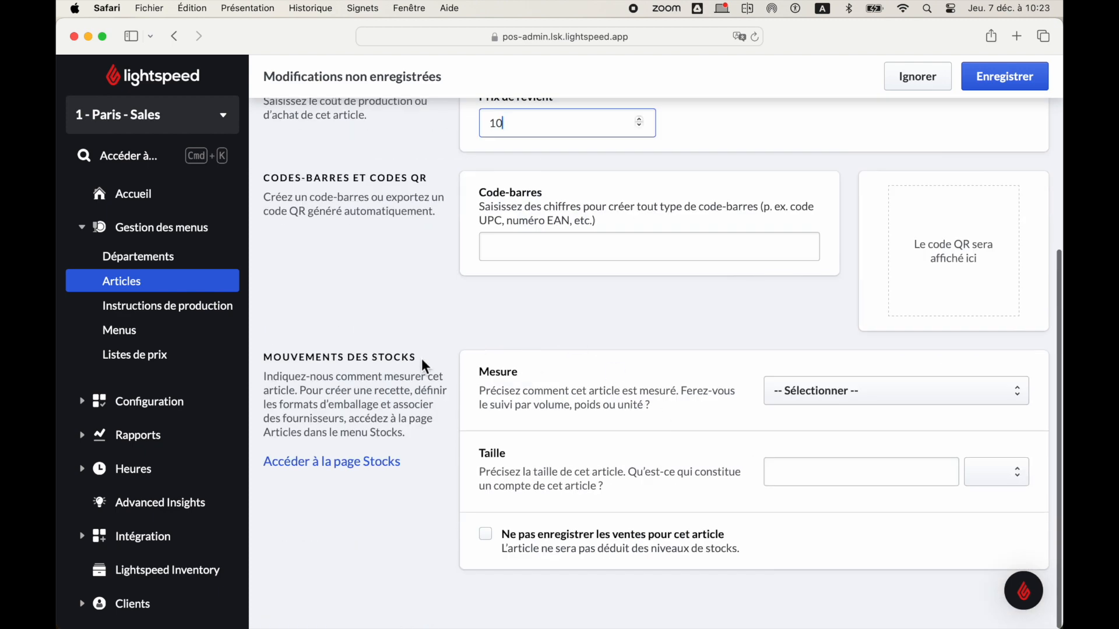
click(1007, 389)
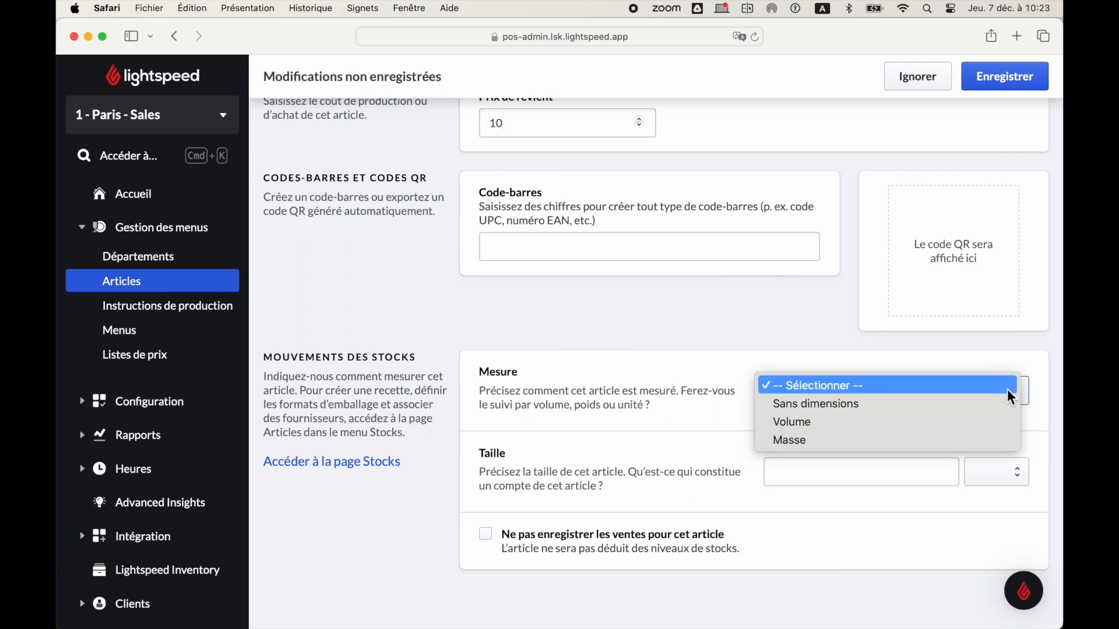
click(951, 424)
click(986, 475)
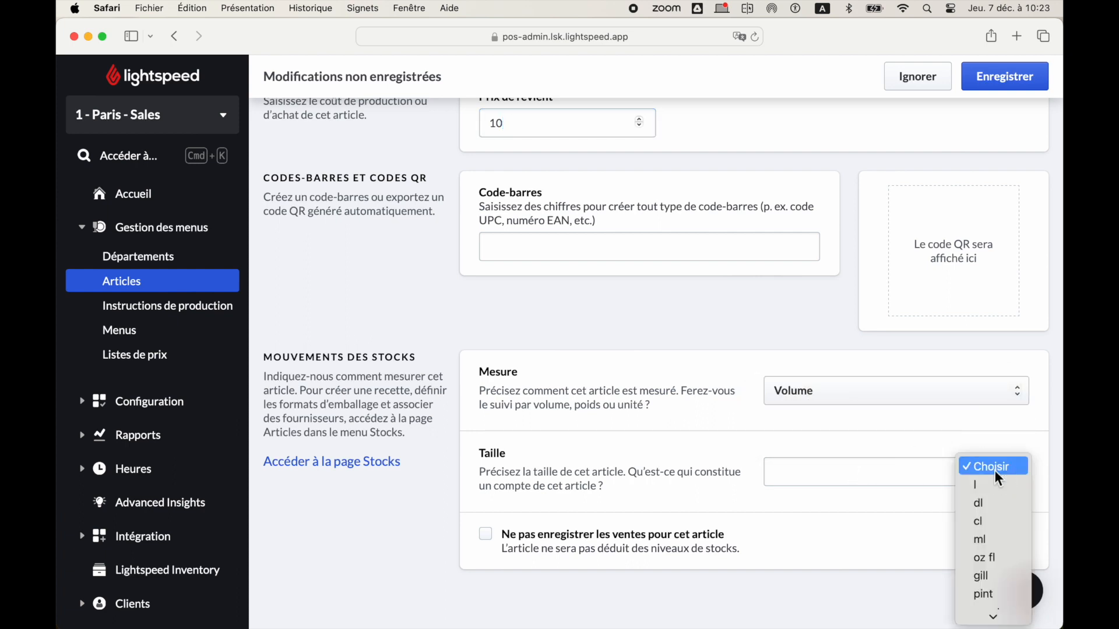
click(986, 506)
click(867, 477)
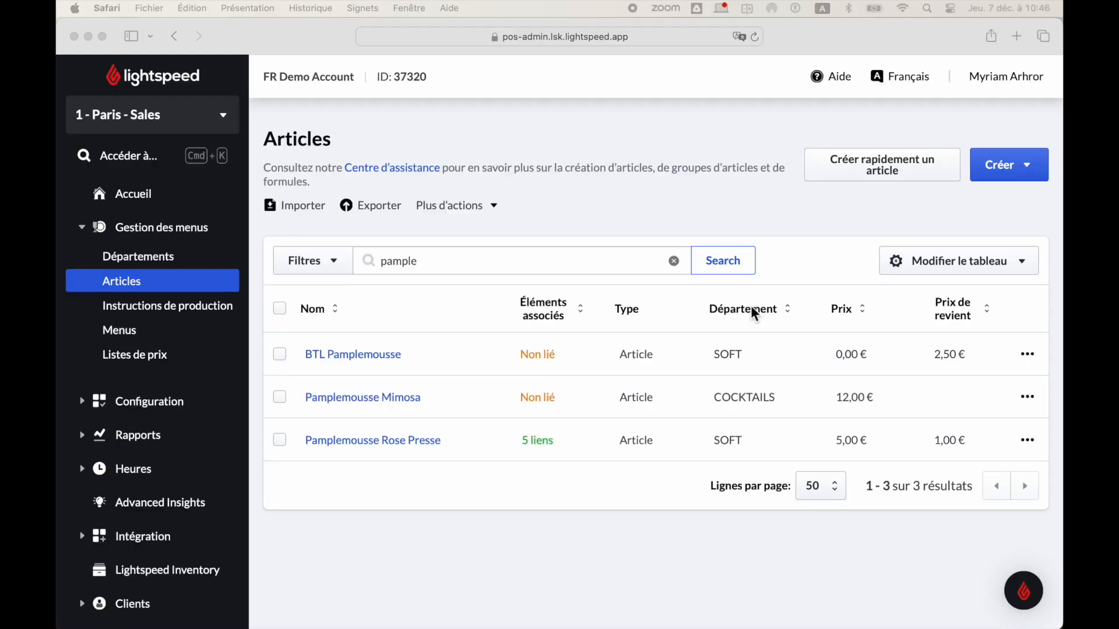
Go to Lightspeed Inventory from the back office
scroll(174, 443, down, 3)
click(185, 437)
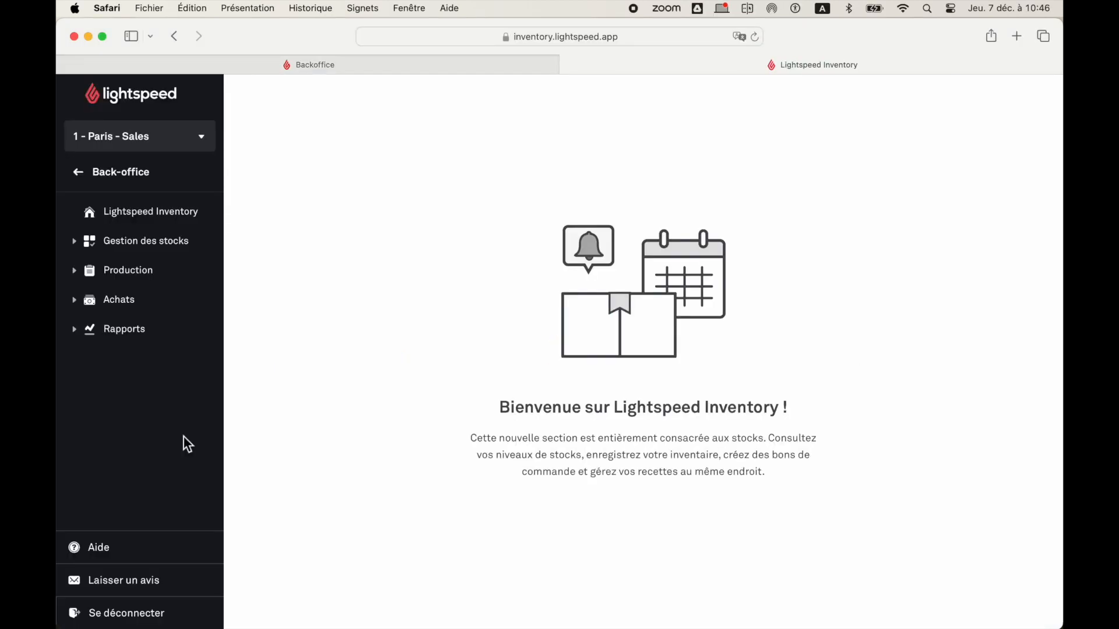
click(126, 175)
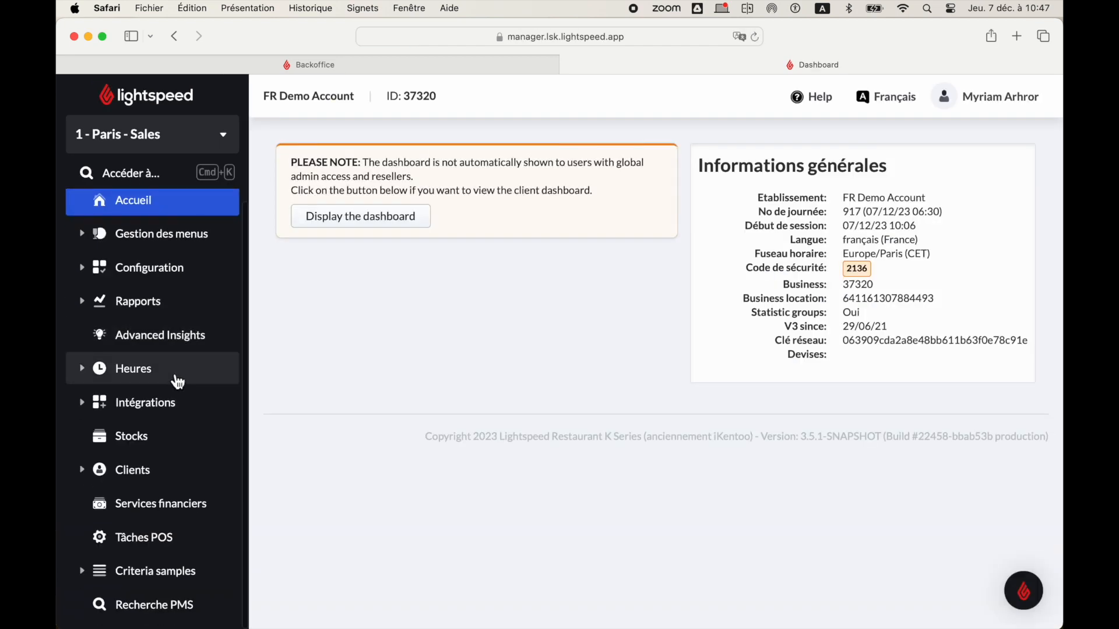
click(174, 442)
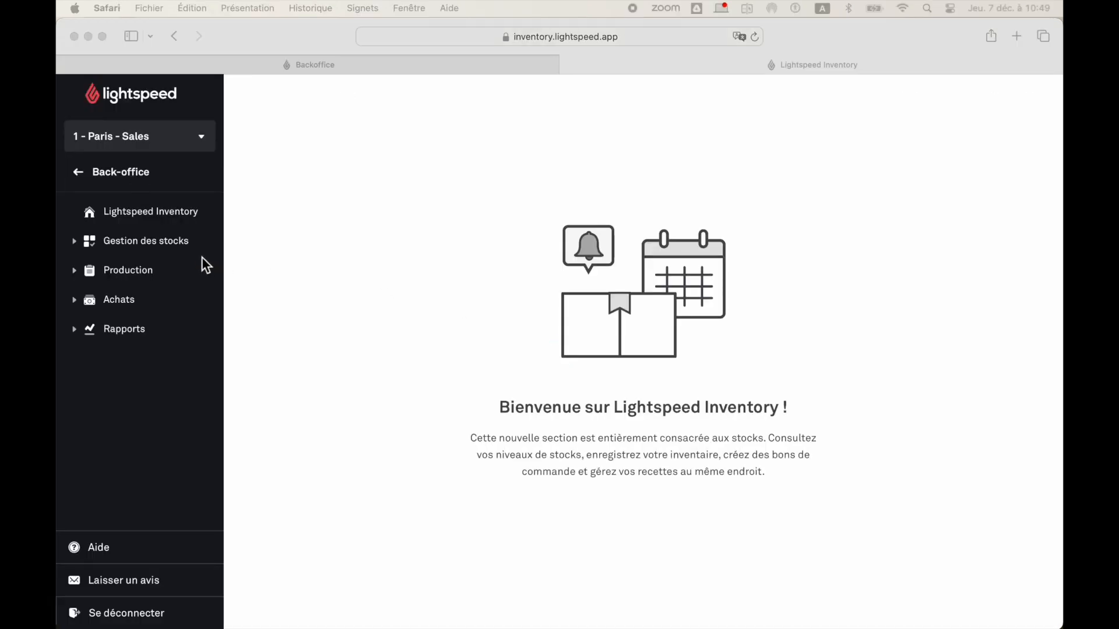
Search the stock management items for "btl" and open the BTL Prosecco settings
click(145, 244)
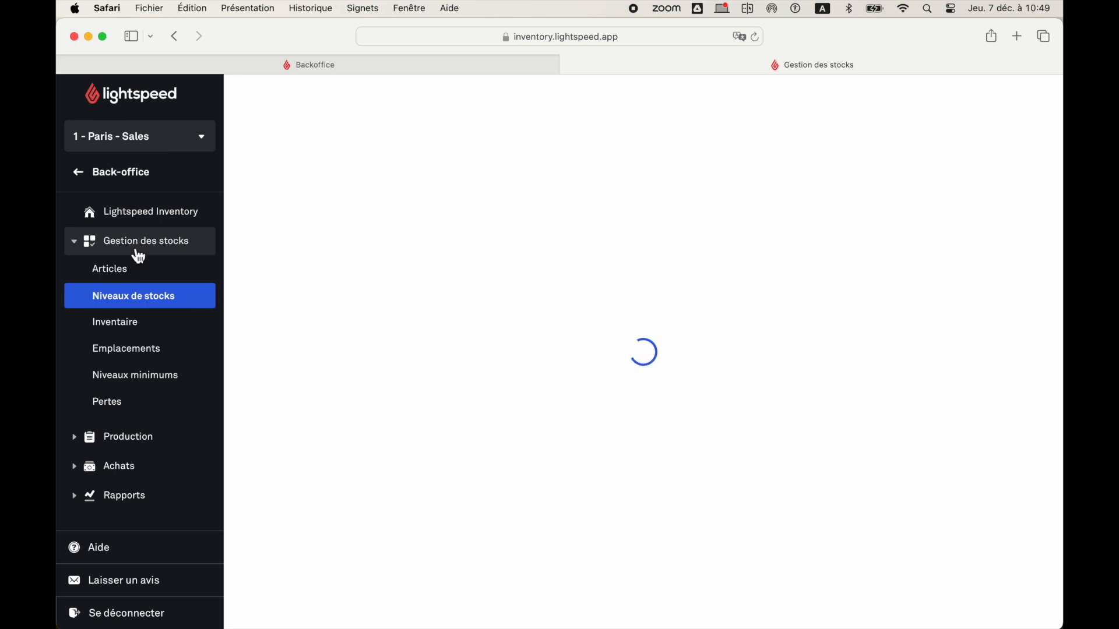
click(123, 277)
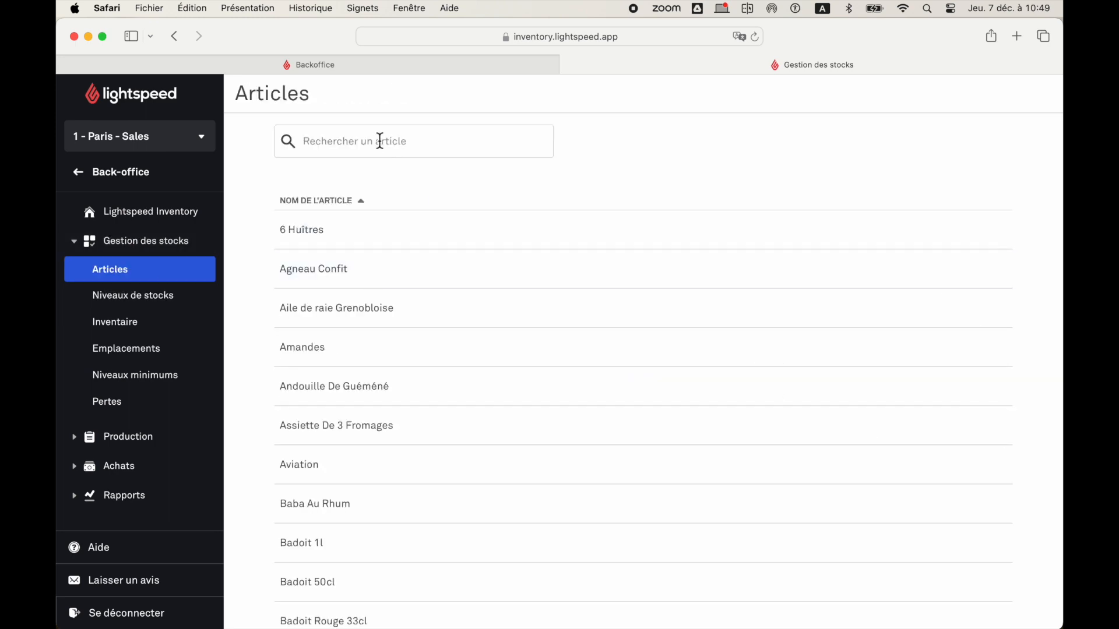
click(376, 148)
text(btl)
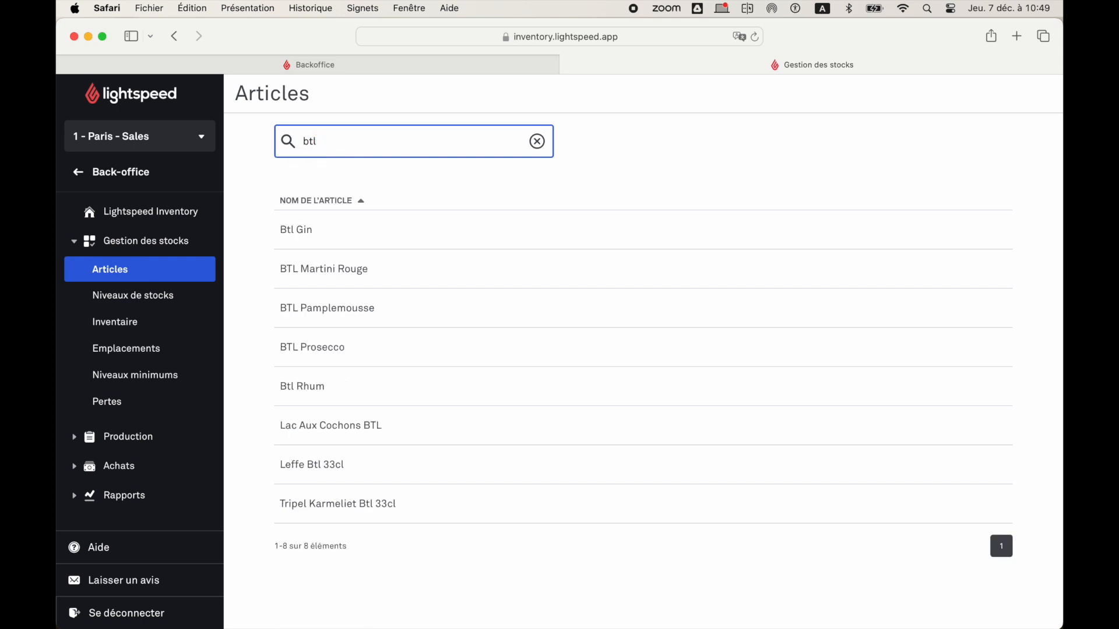
click(330, 353)
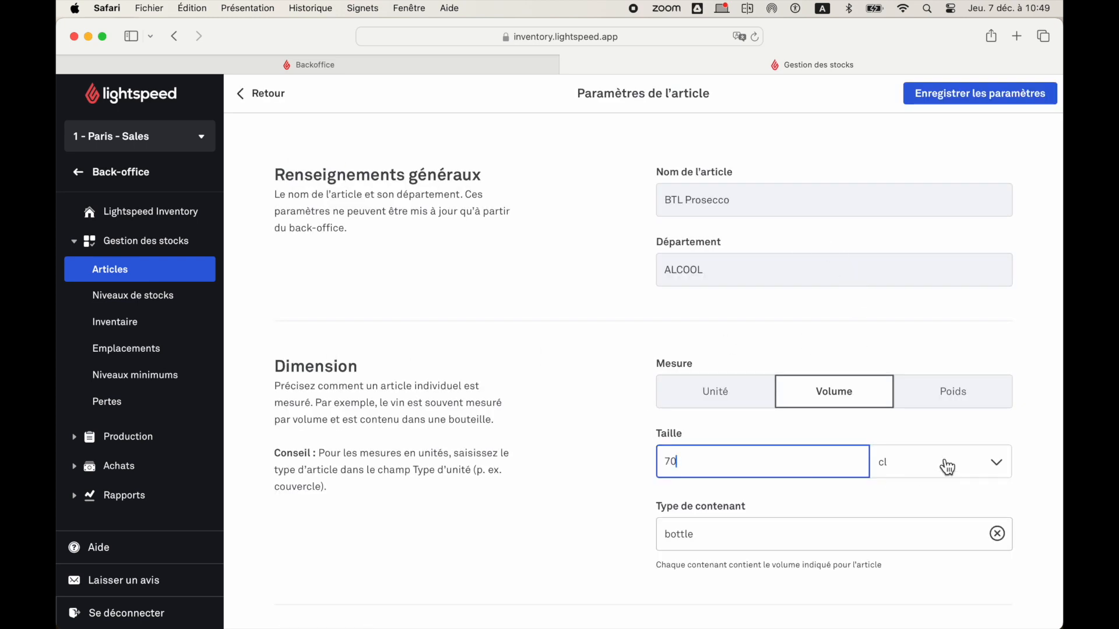
Enter 70 cl as the BTL Prosecco bottle size and save the item settings
scroll(947, 465, down, 1)
key(BackSpace)
text(5)
key(BackSpace)
text(0)
scroll(787, 495, down, 5)
scroll(789, 492, down, 1)
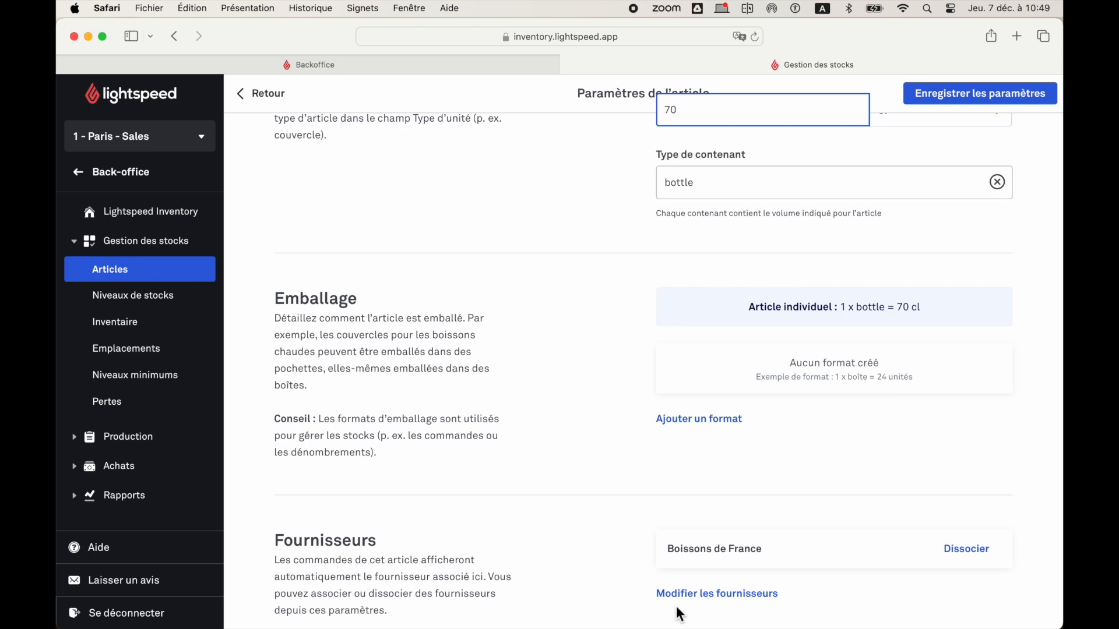
click(972, 99)
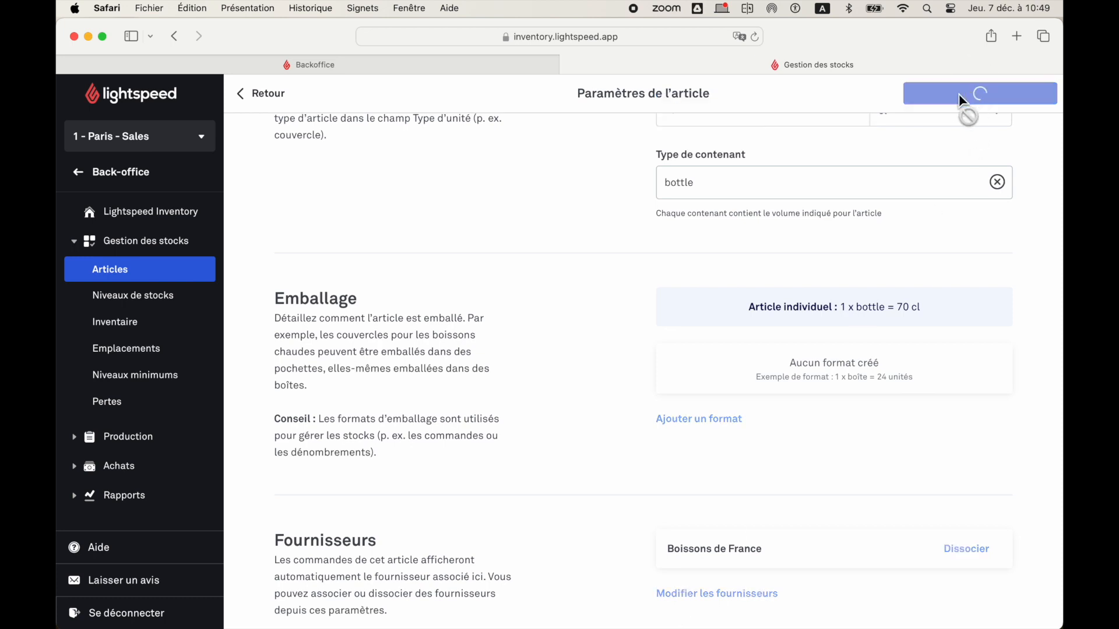
Filter the stock levels to the ALCOOL department and search them for "btl"
click(152, 298)
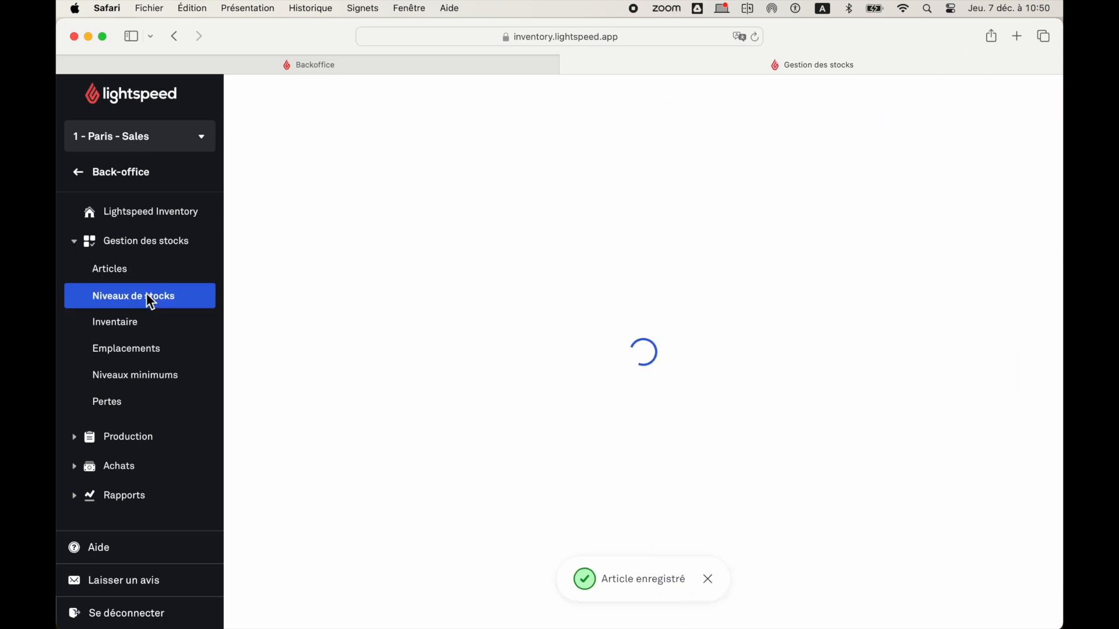
scroll(644, 460, down, 3)
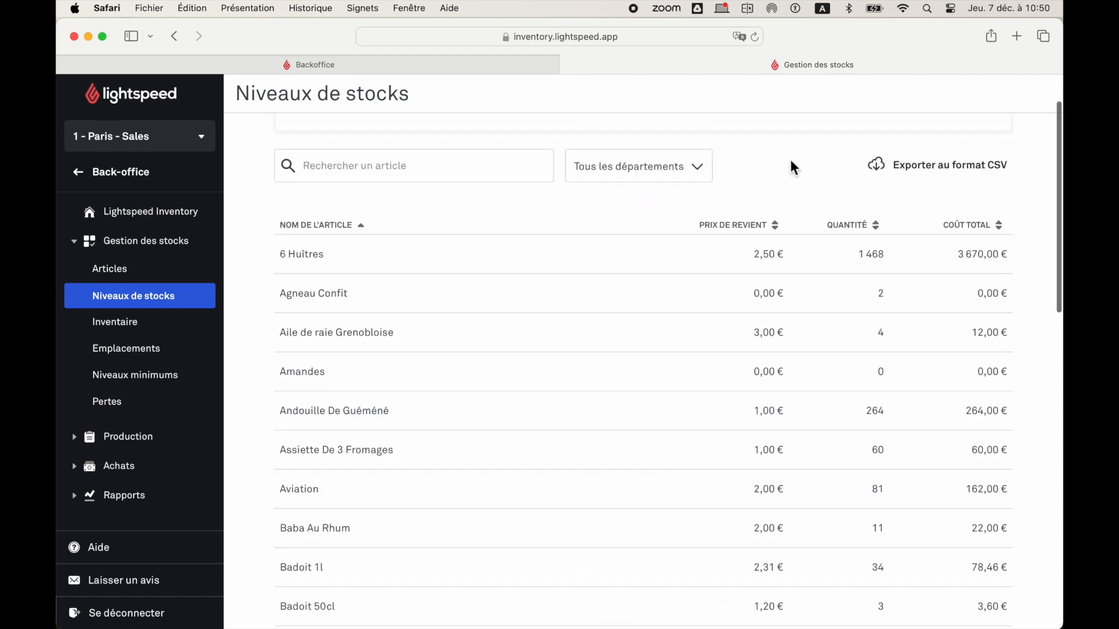
click(698, 175)
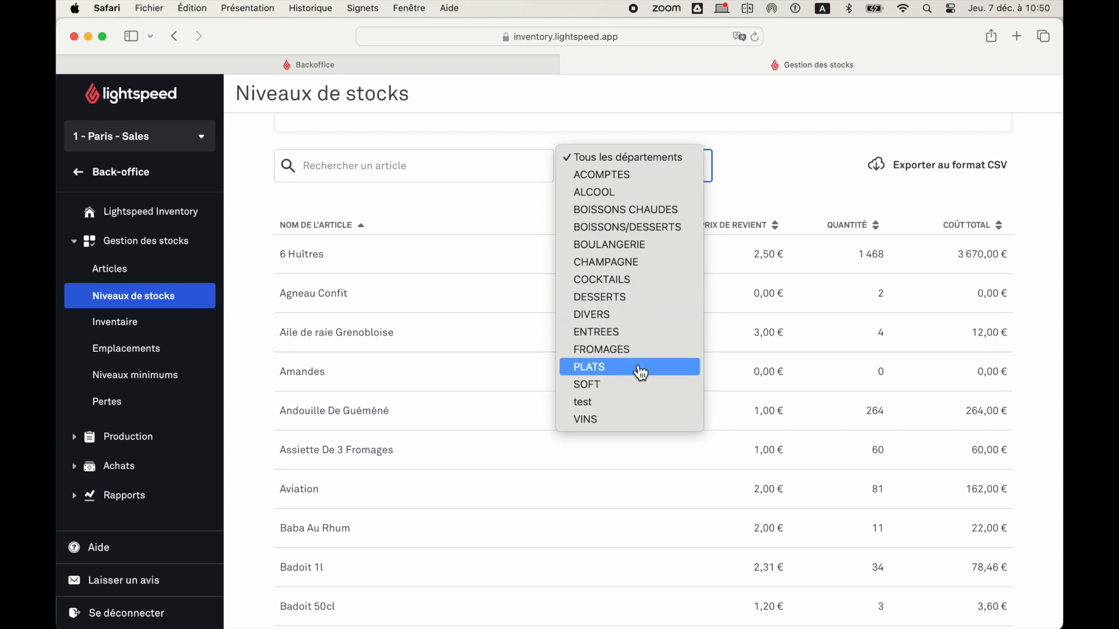
click(648, 193)
click(451, 170)
text(btl)
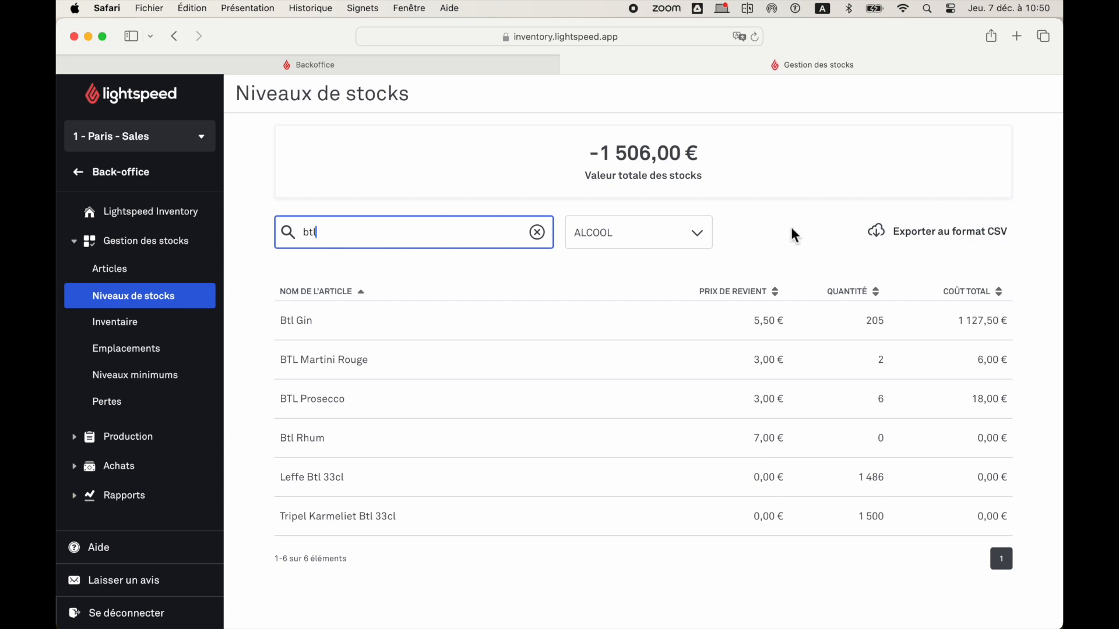
Search the inventory count history for "soft", check the available date ranges, and clear the search
click(150, 325)
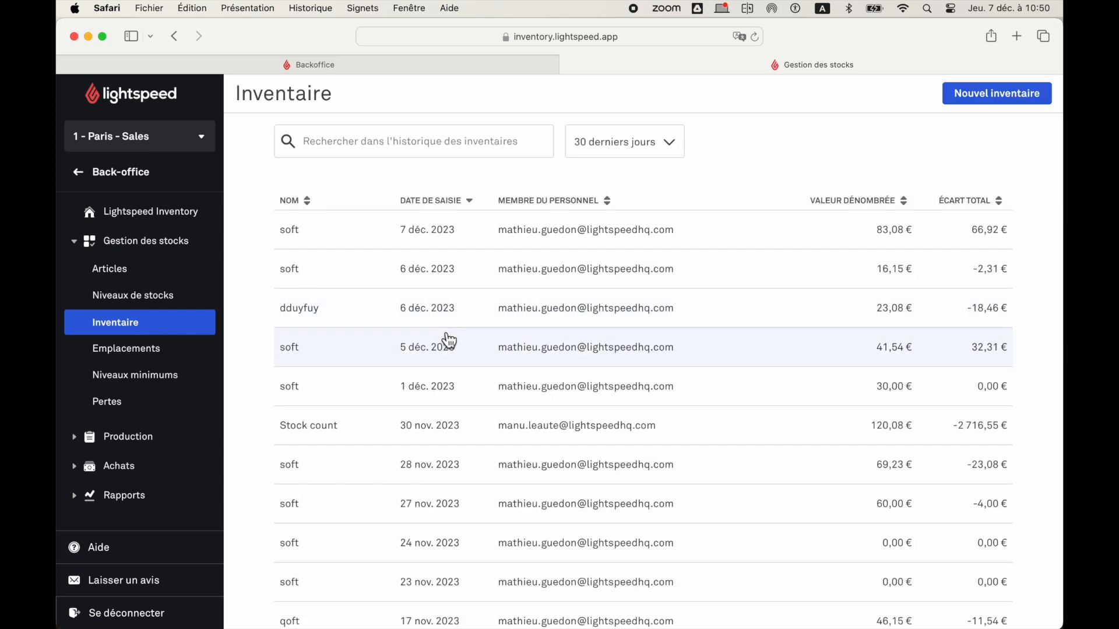
click(424, 143)
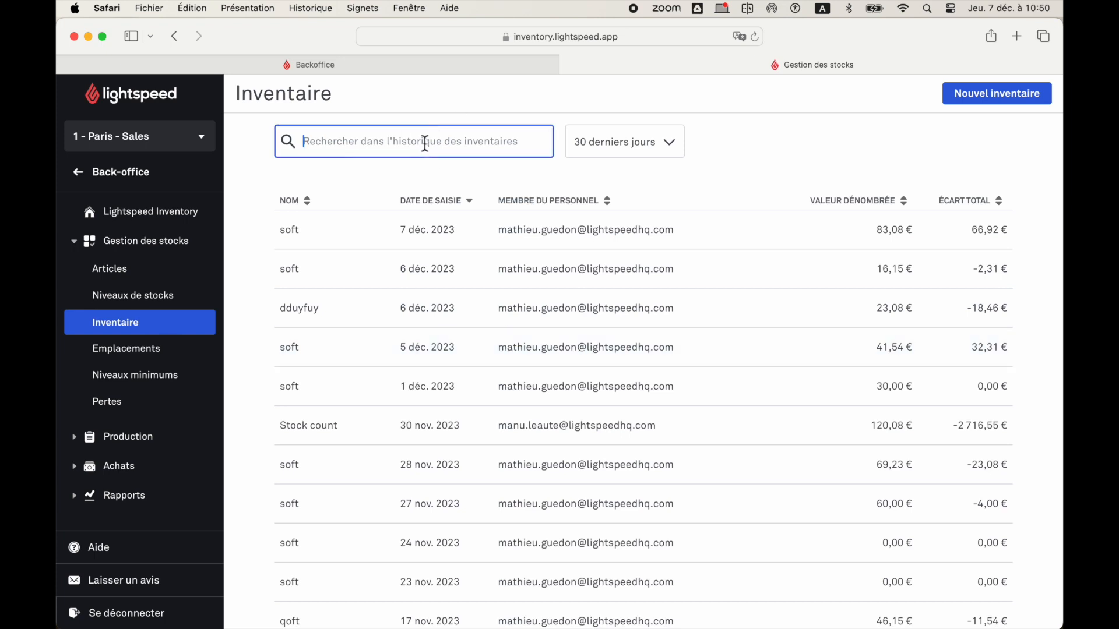
text(soft)
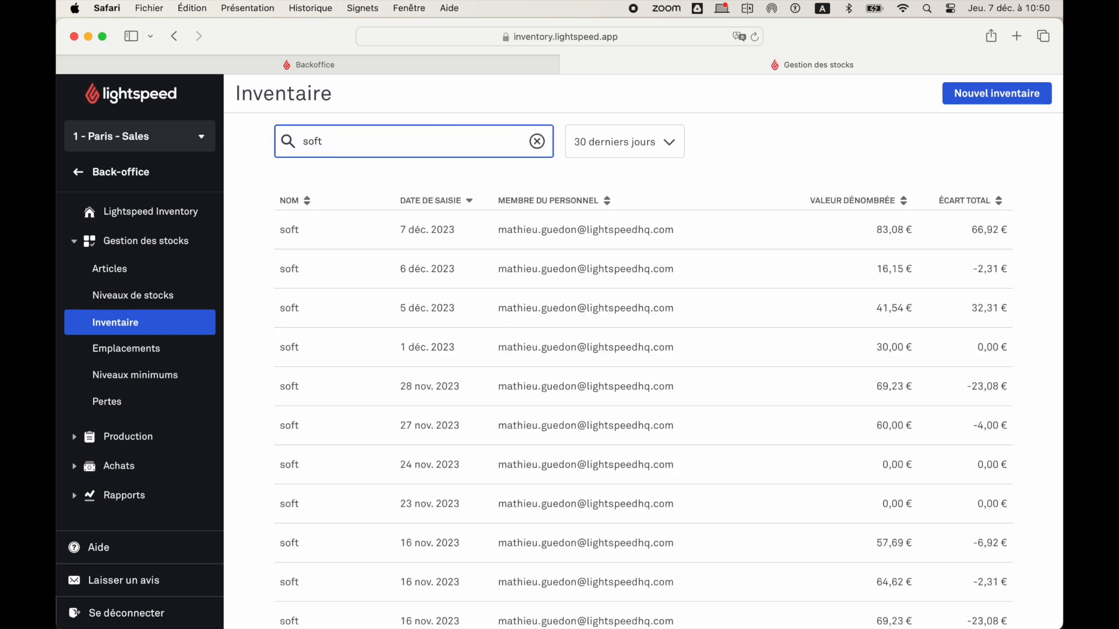
click(626, 145)
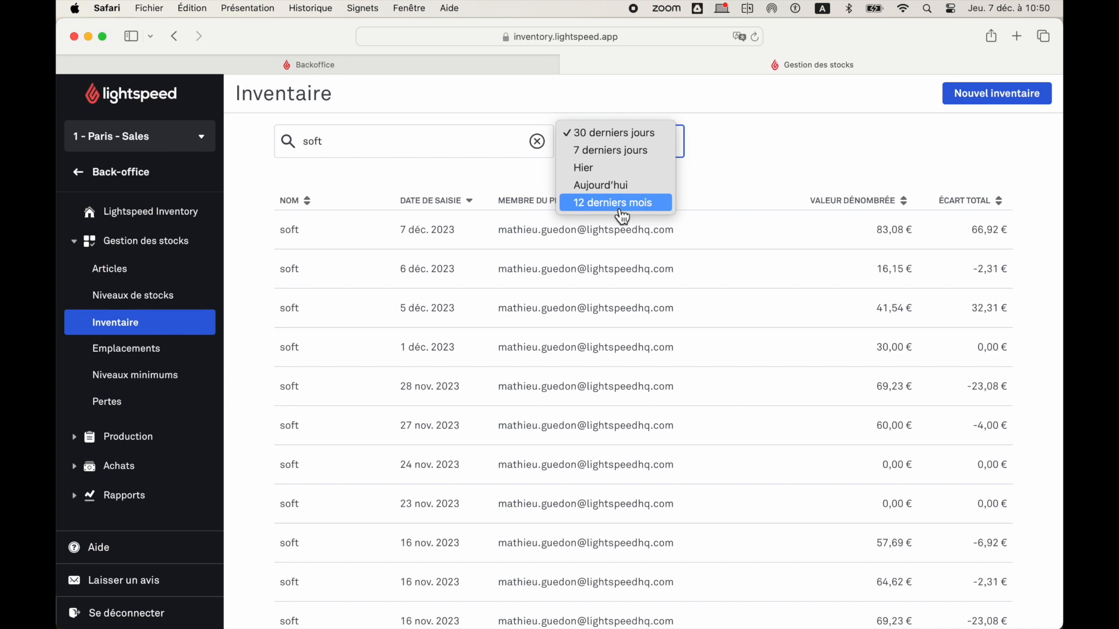
click(365, 185)
click(536, 141)
Sort the inventory count history by staff member, by counted value, and by name
click(612, 205)
click(903, 206)
click(310, 203)
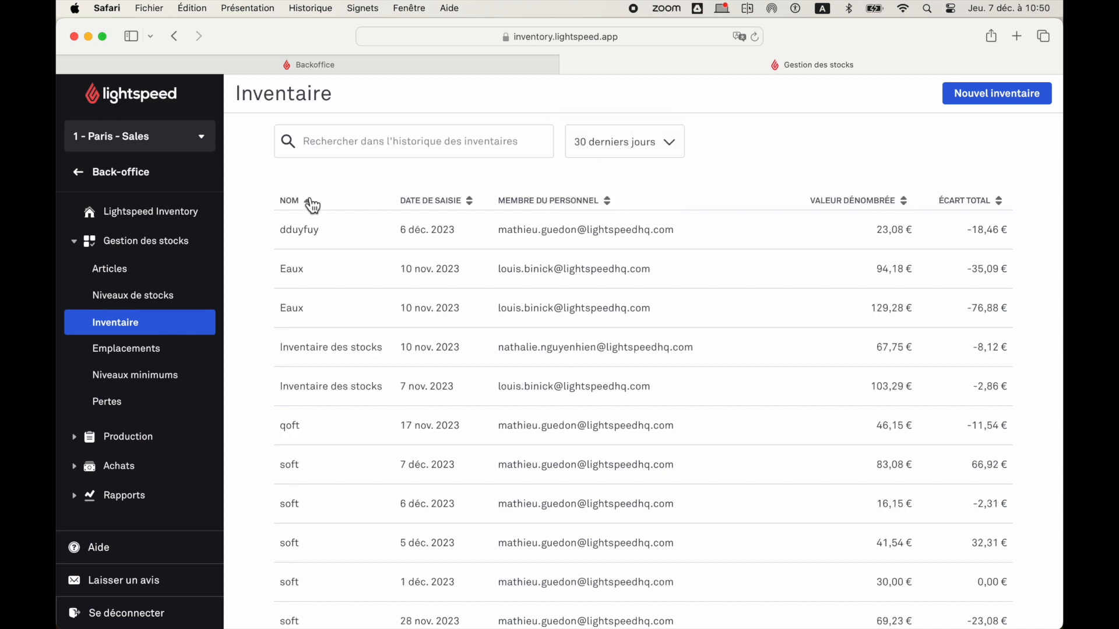
click(310, 203)
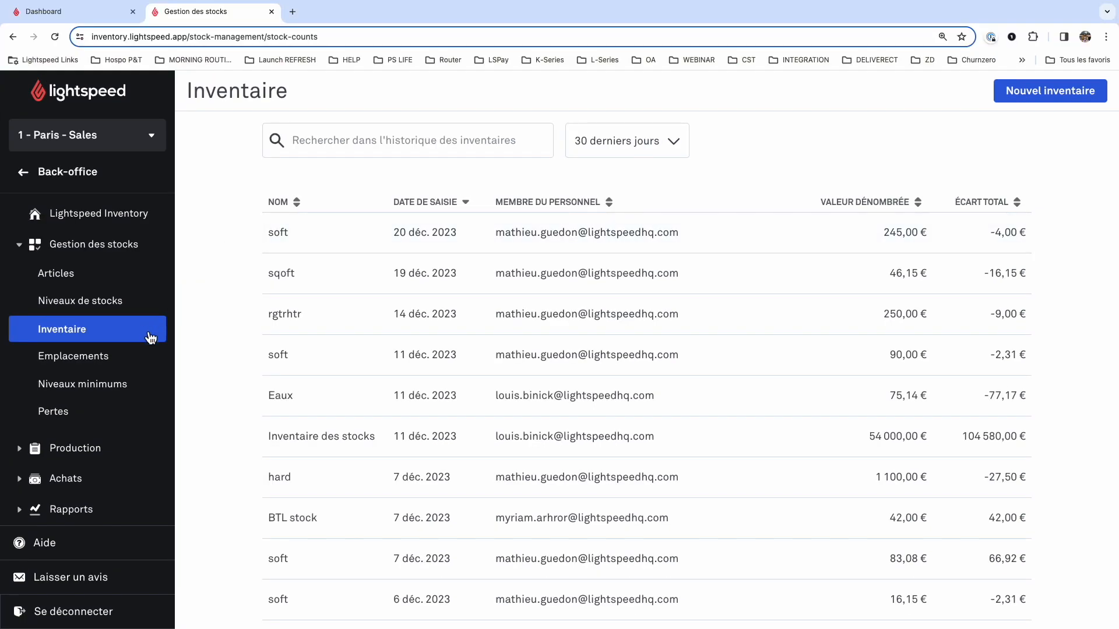
Start a new inventory count and search its articles for "btl"
click(361, 437)
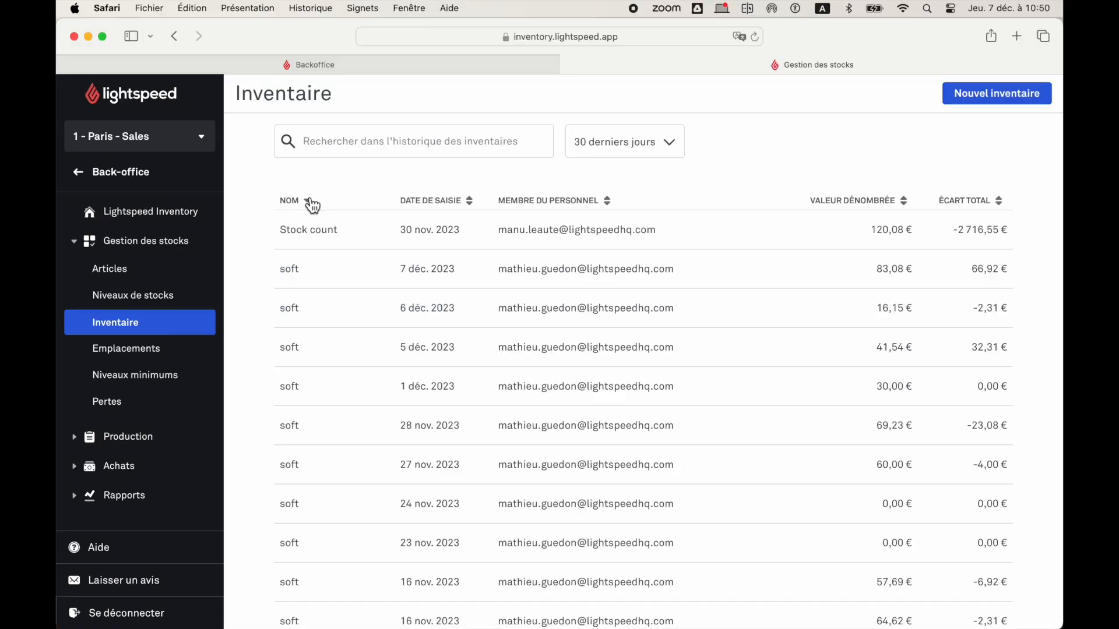
click(986, 96)
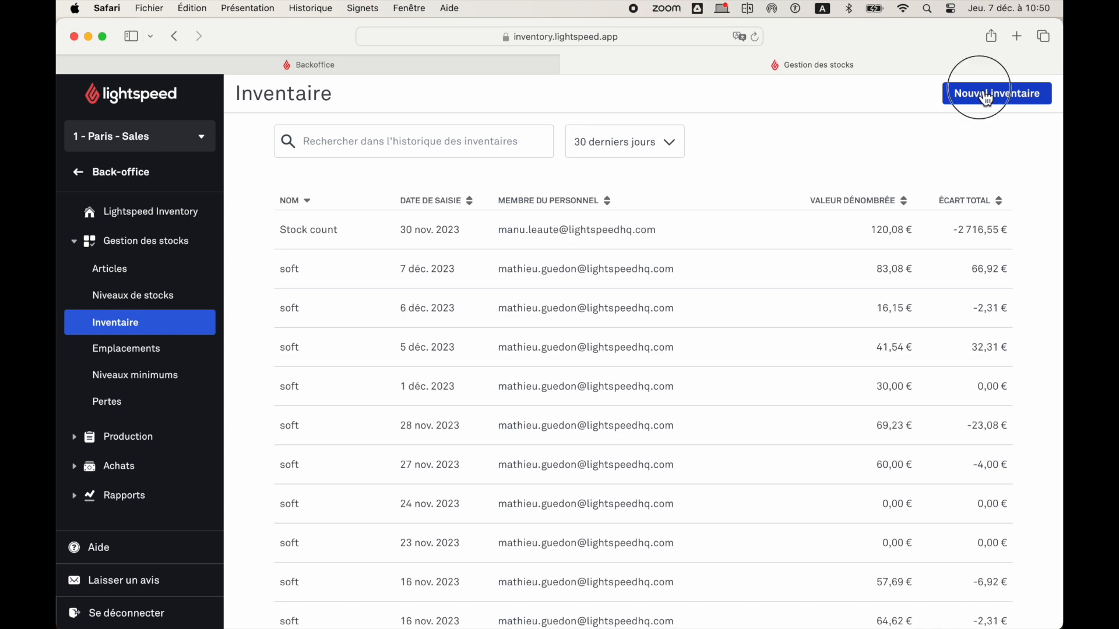
click(192, 152)
text(btl)
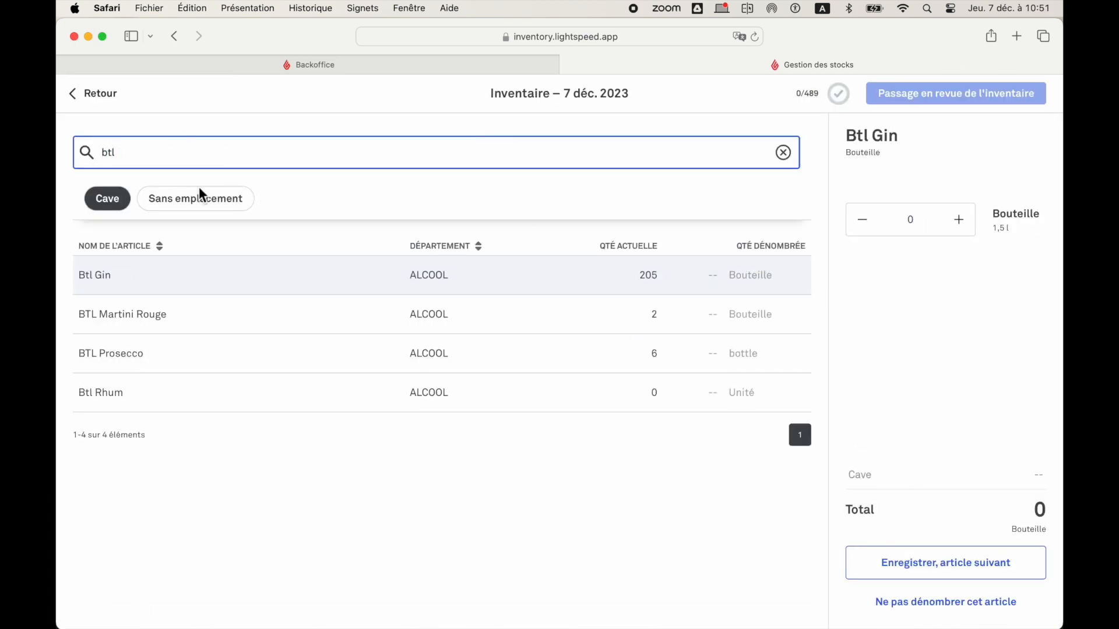
Record a counted quantity of 6 units for Btl Rhum in the Cave location
click(169, 396)
click(963, 220)
click(962, 220)
click(963, 220)
click(910, 220)
text(6)
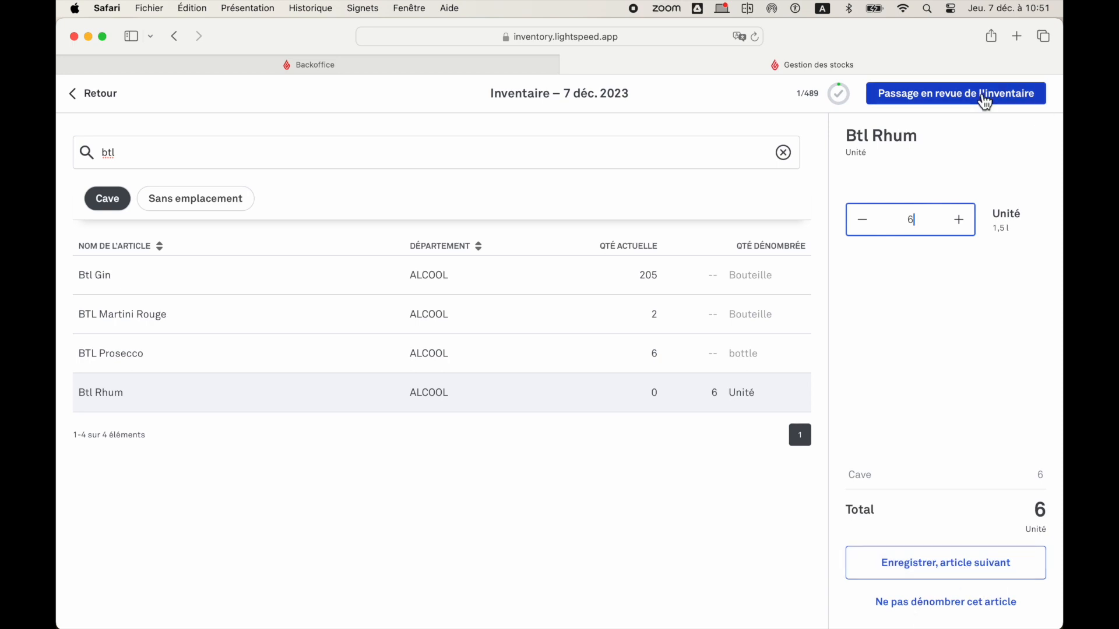
Proceed to the inventory review, name the count "BTL stock" and submit it
click(987, 100)
click(548, 461)
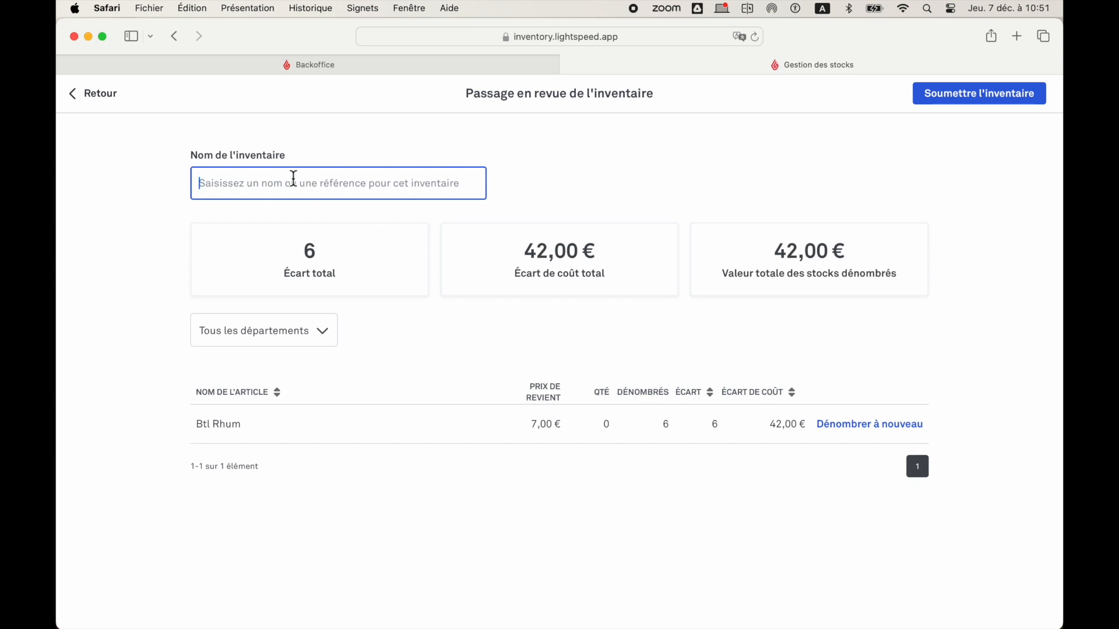
text(BTL stock)
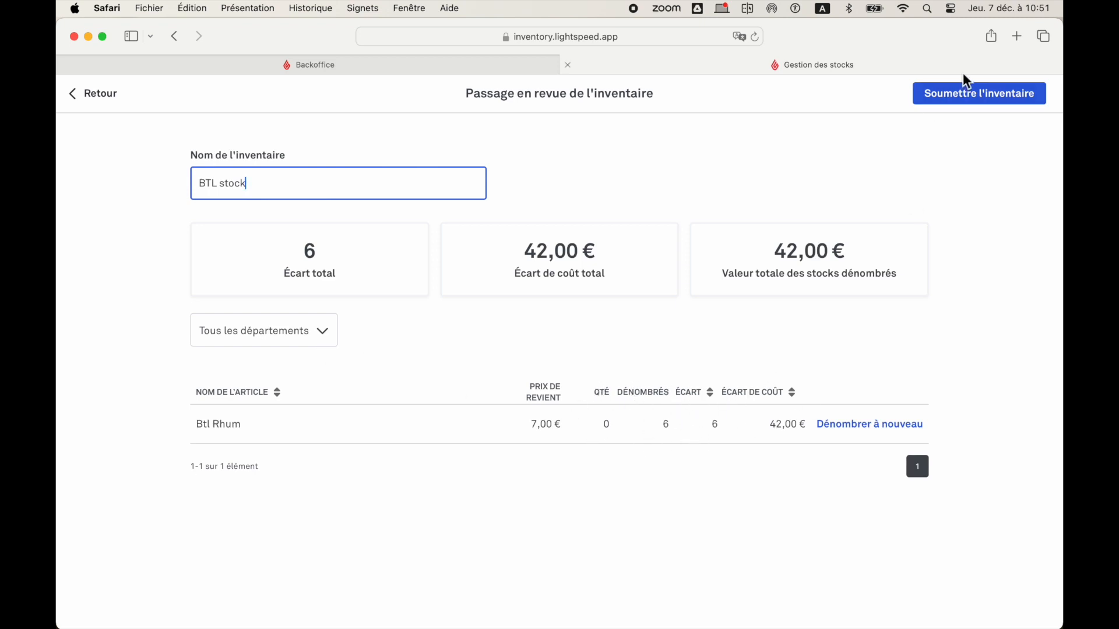
click(972, 101)
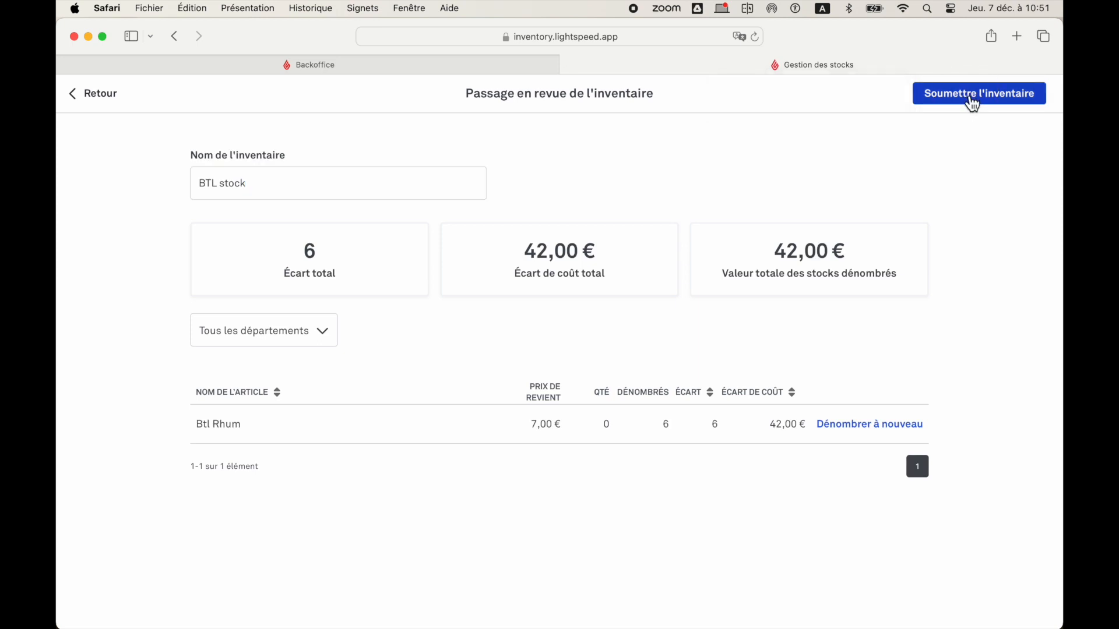
click(617, 425)
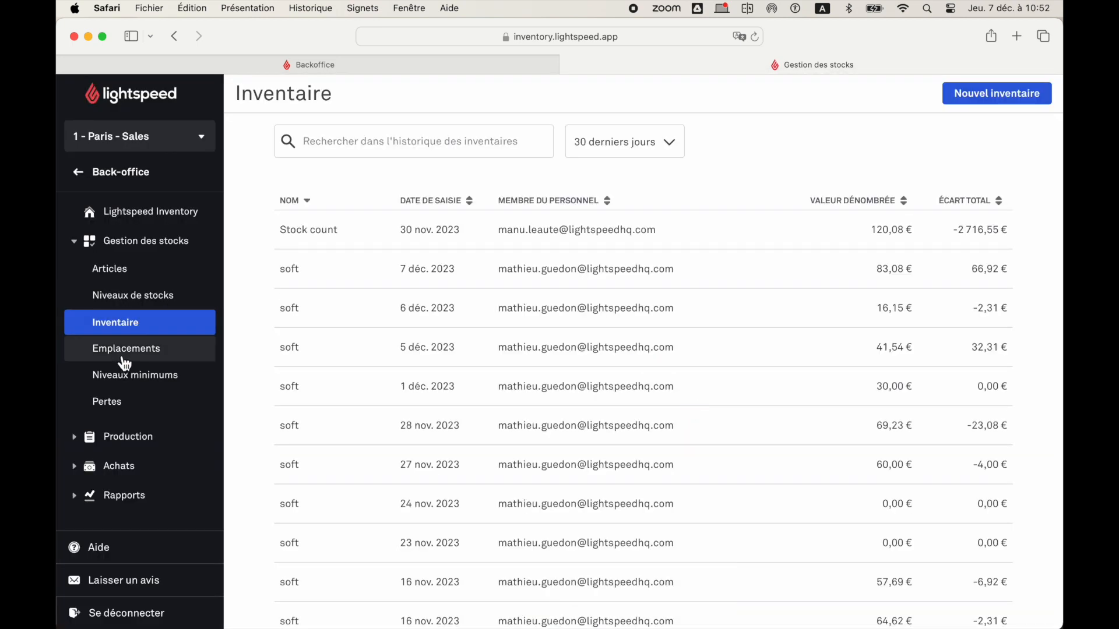
Create a new stock location named "Bar"
click(121, 355)
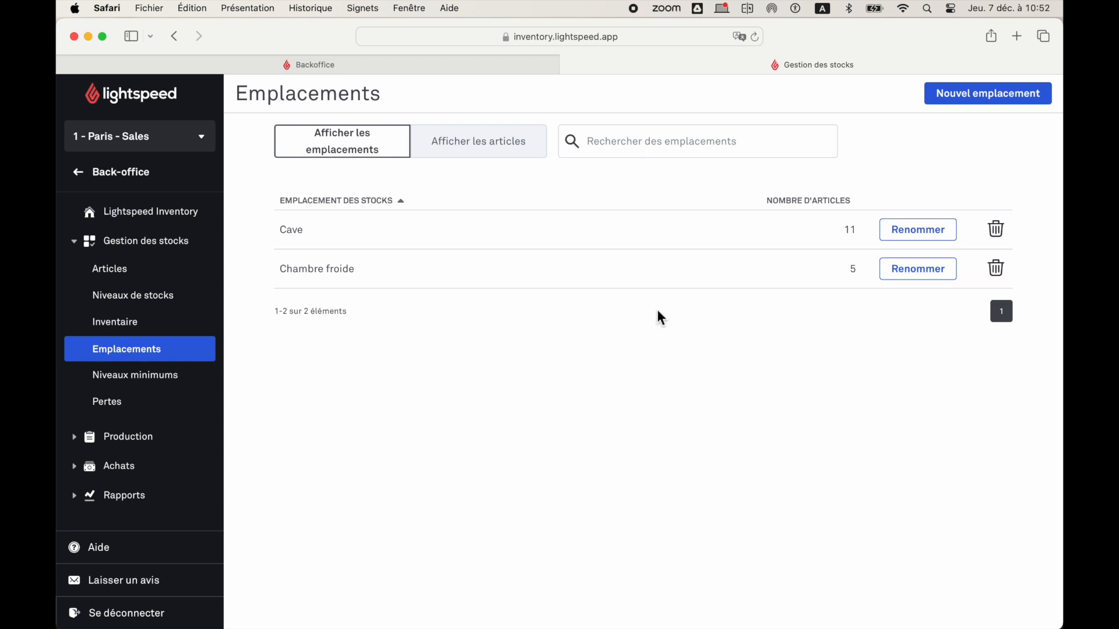
click(970, 94)
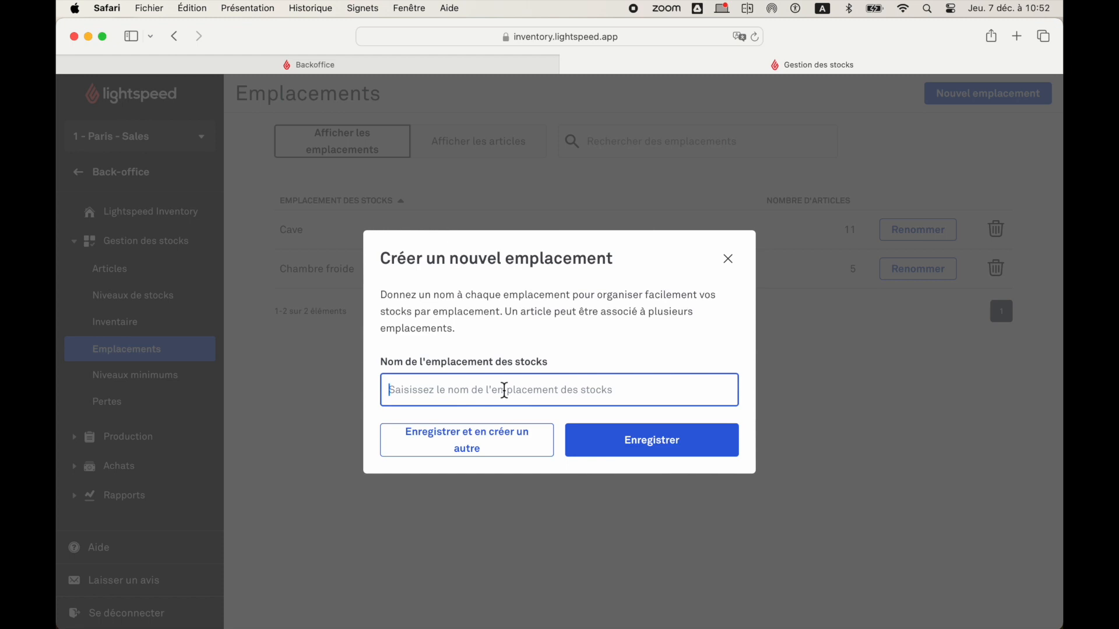
text(Bar)
click(629, 459)
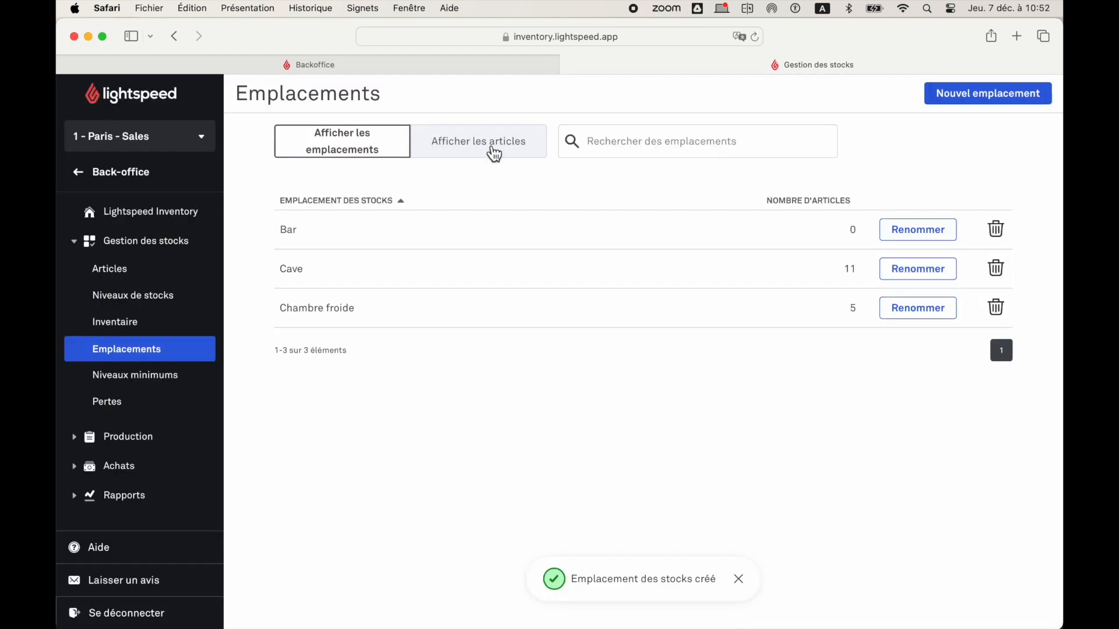
Find the "btl" articles and associate Btl Gin, BTL Martini Rouge, BTL Pamplemousse, BTL Prosecco and Btl Rhum with the Bar location
click(494, 154)
click(614, 142)
text(btl)
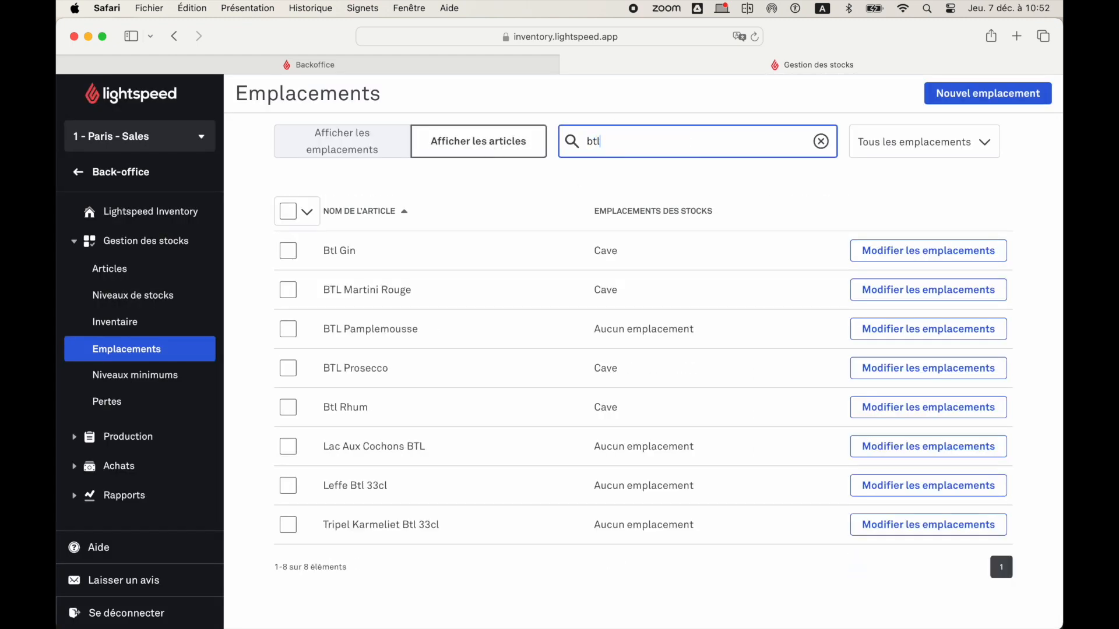
click(288, 250)
click(288, 289)
click(288, 329)
click(288, 368)
click(288, 407)
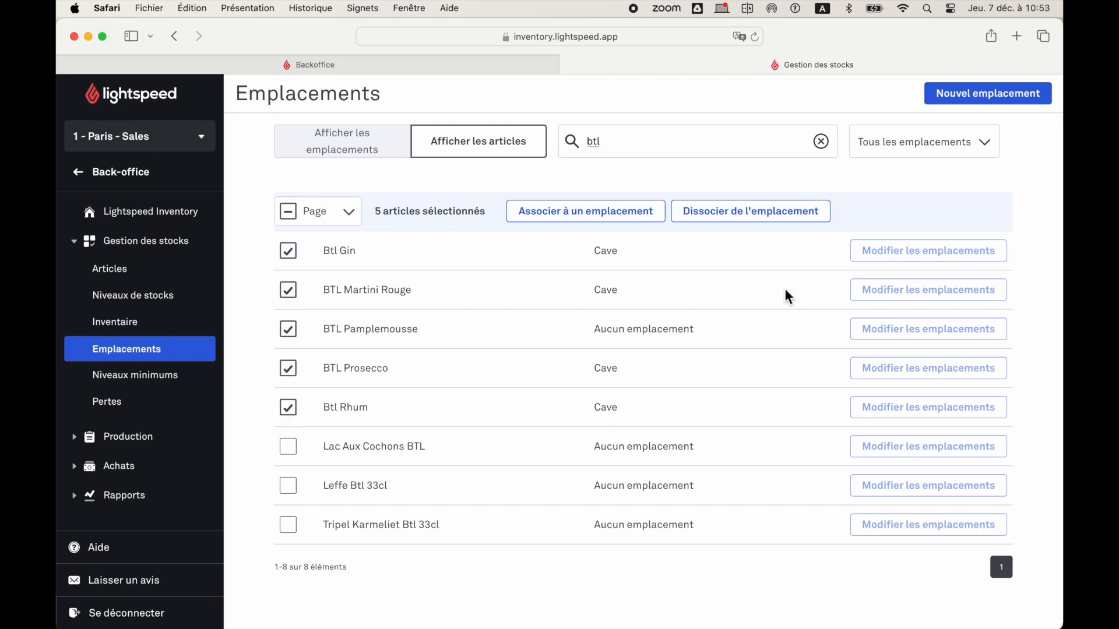
click(623, 217)
click(406, 296)
click(670, 489)
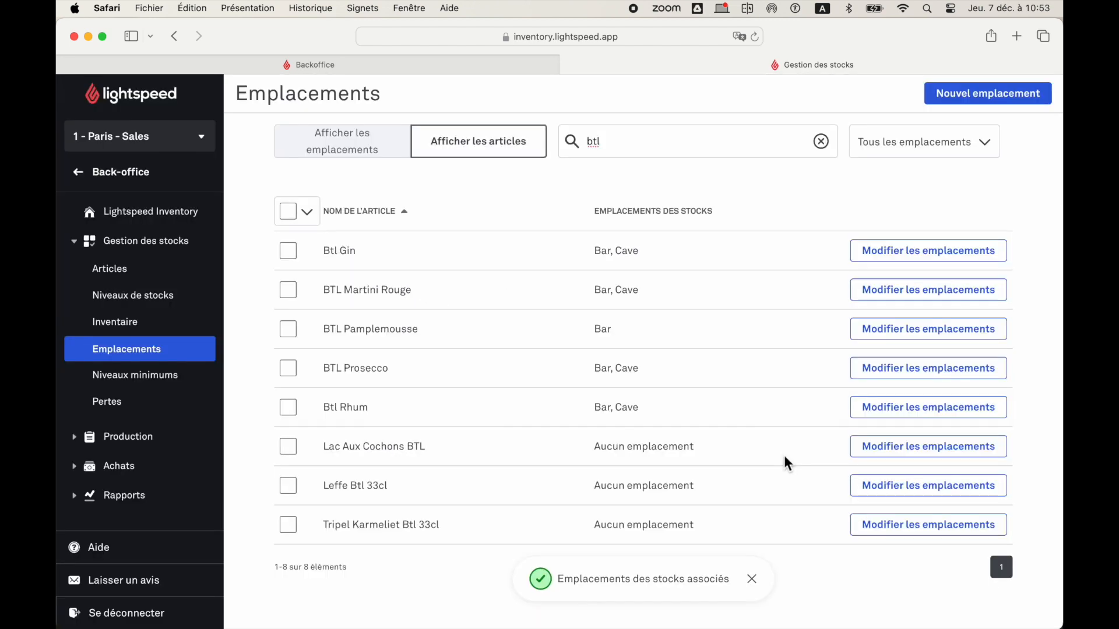
Show the minimum stock levels filtered to the ALCOOL department
click(167, 387)
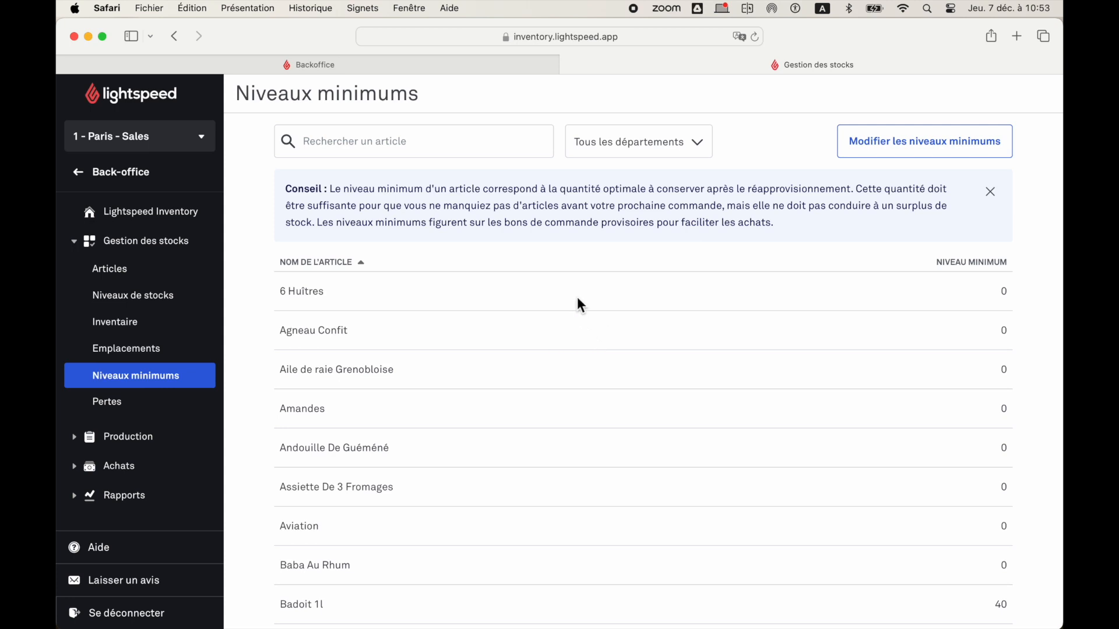
click(654, 143)
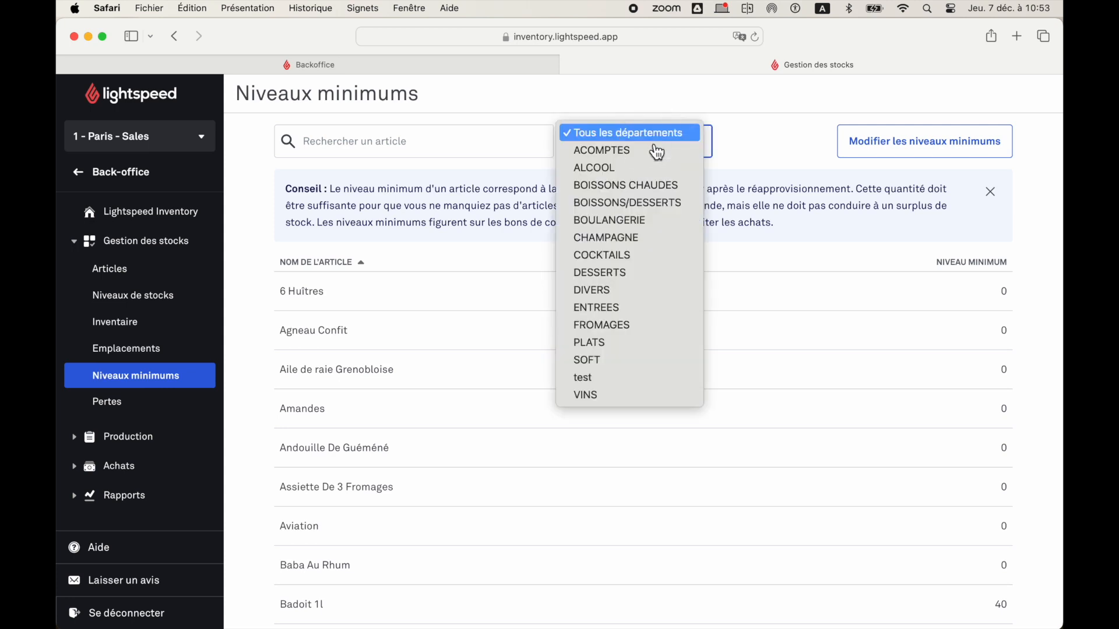
click(643, 174)
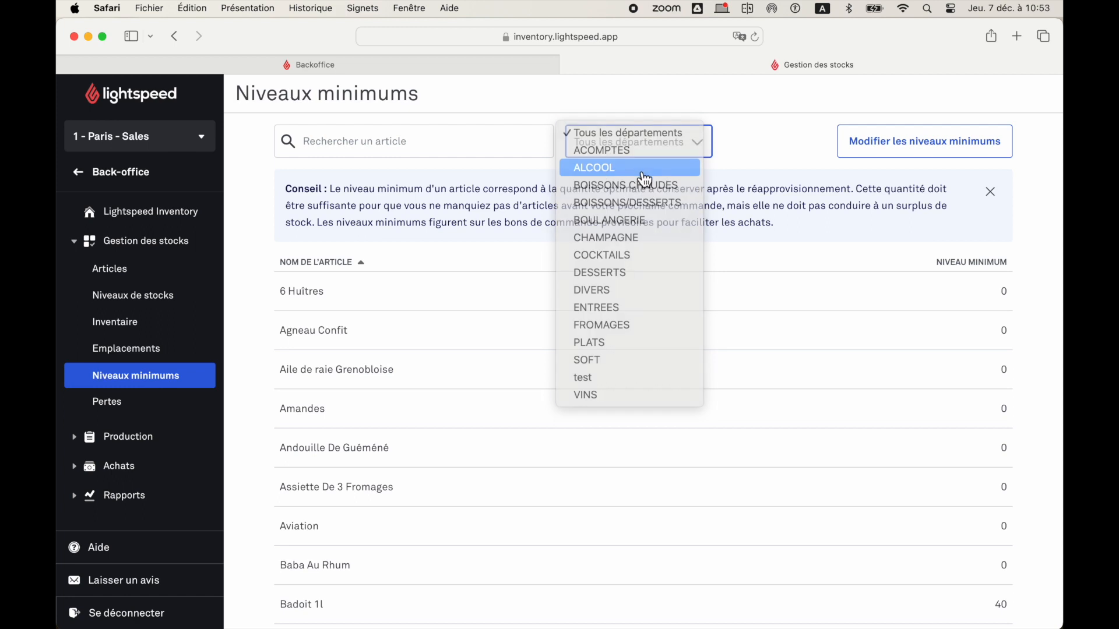
Set the minimum level to 2 for BTL Martini Rouge, BTL Prosecco and Btl Rhum, and save the levels
click(900, 145)
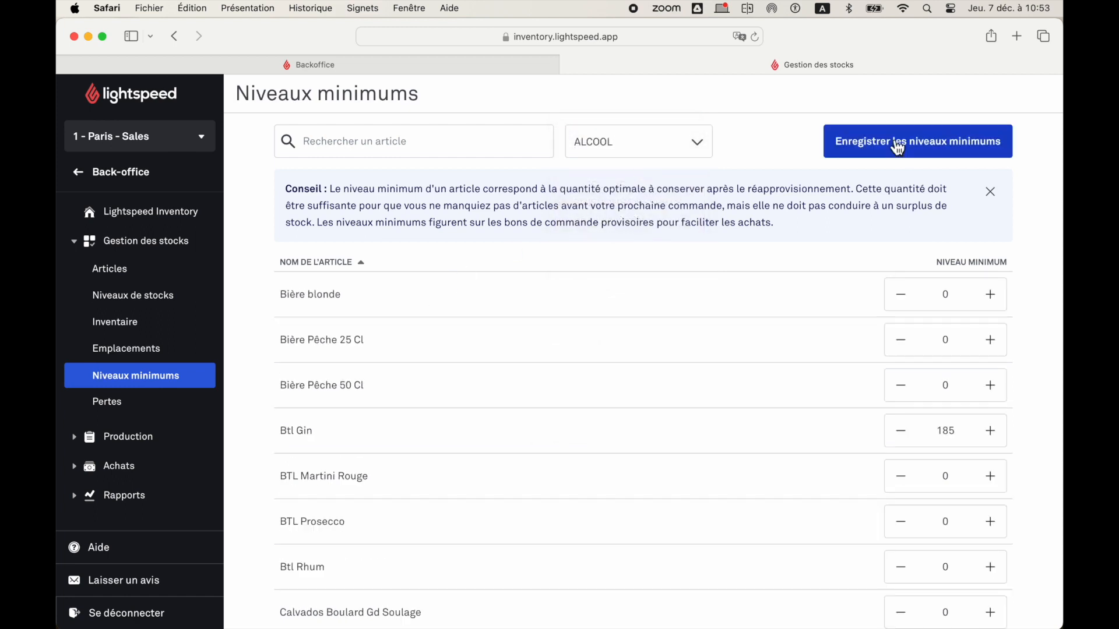
click(951, 479)
text(2)
click(939, 525)
text(2)
scroll(946, 530, down, 2)
click(940, 499)
text(2)
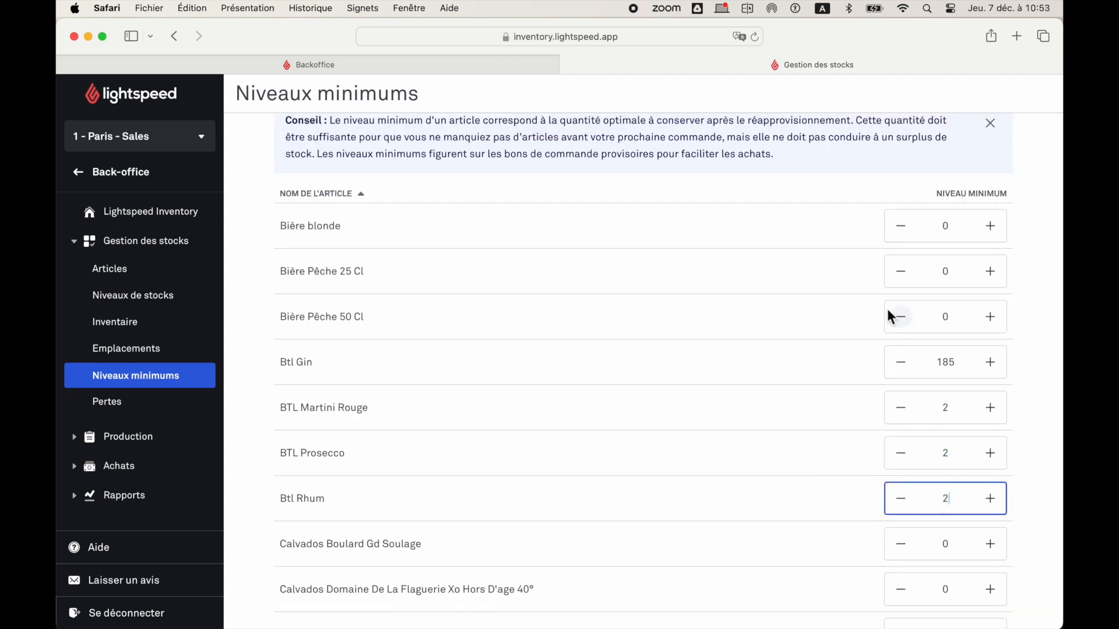
scroll(892, 317, up, 2)
click(920, 142)
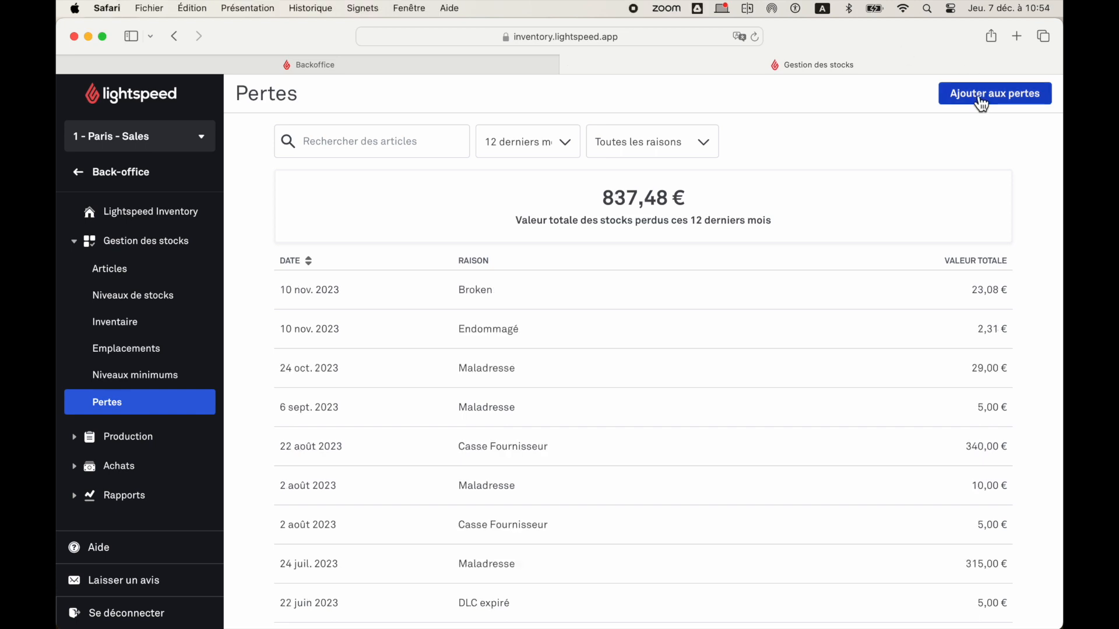
Create a stock loss entry for 1 unit of BTL Prosecco with the reason Endommagé
click(982, 96)
click(392, 239)
text(btl)
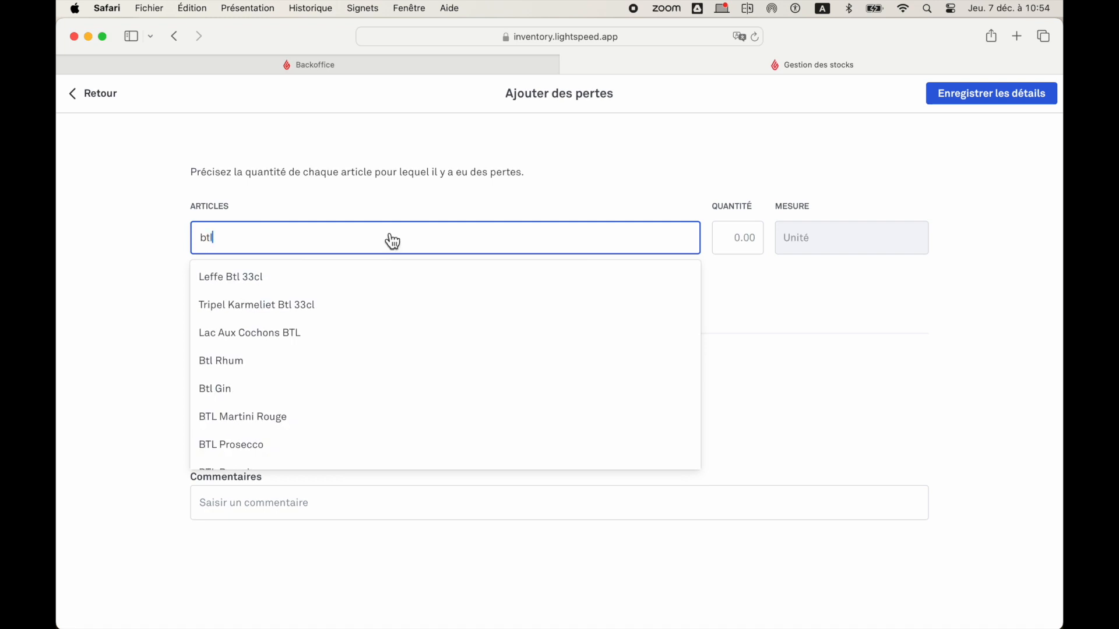
click(272, 449)
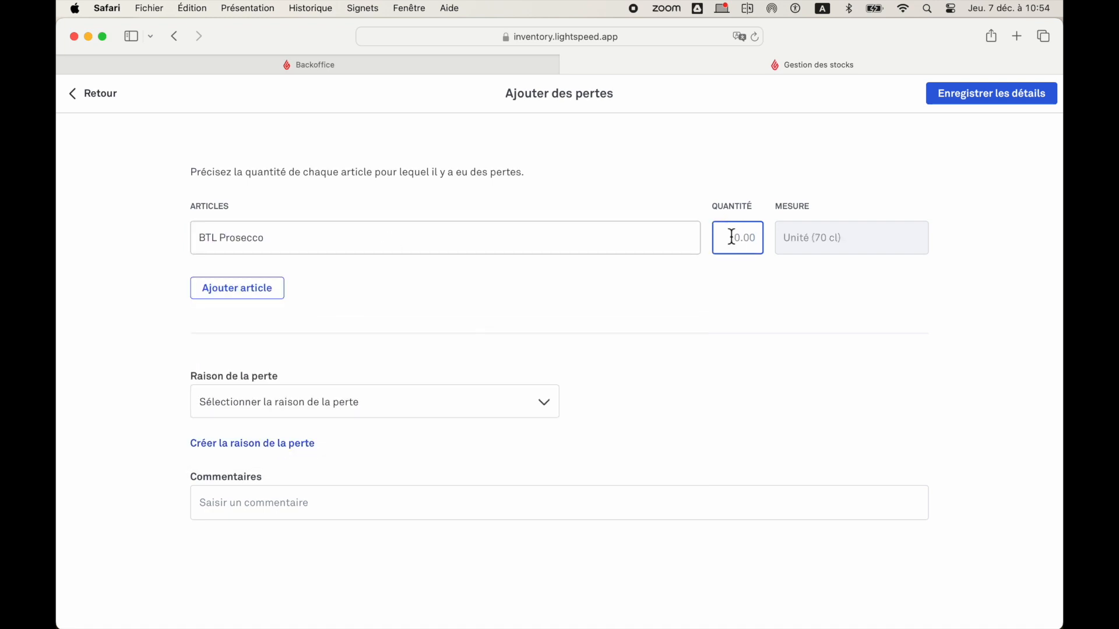
text(1)
click(446, 419)
click(421, 481)
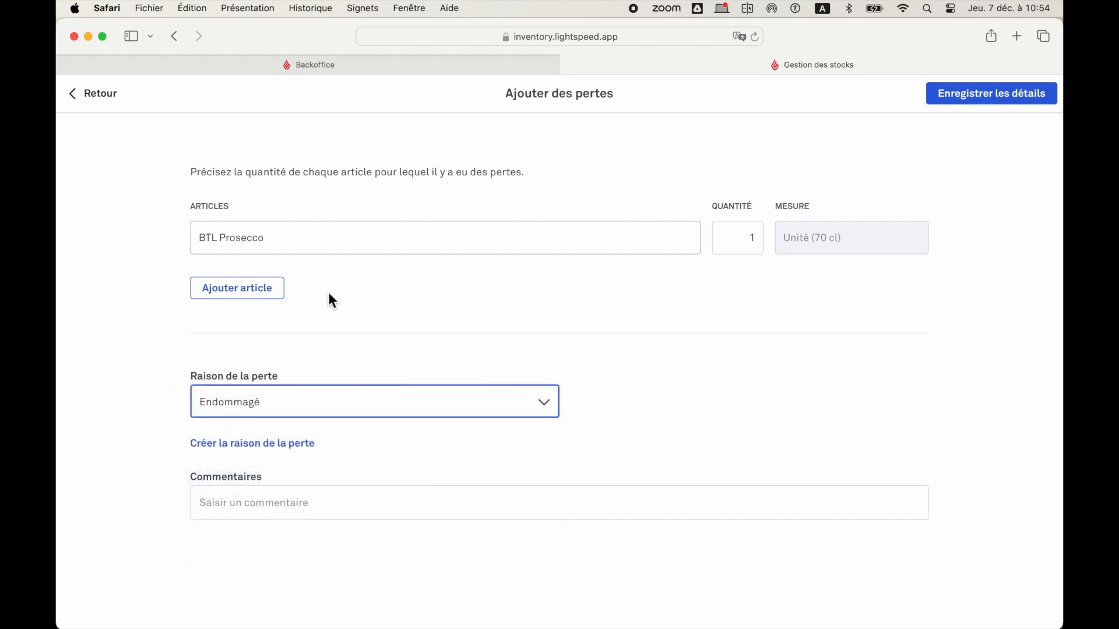
Add 1 unit of Btl Rhum to the loss entry and save its details
click(232, 296)
text(bto)
key(BackSpace)
text(l)
click(291, 406)
text(1)
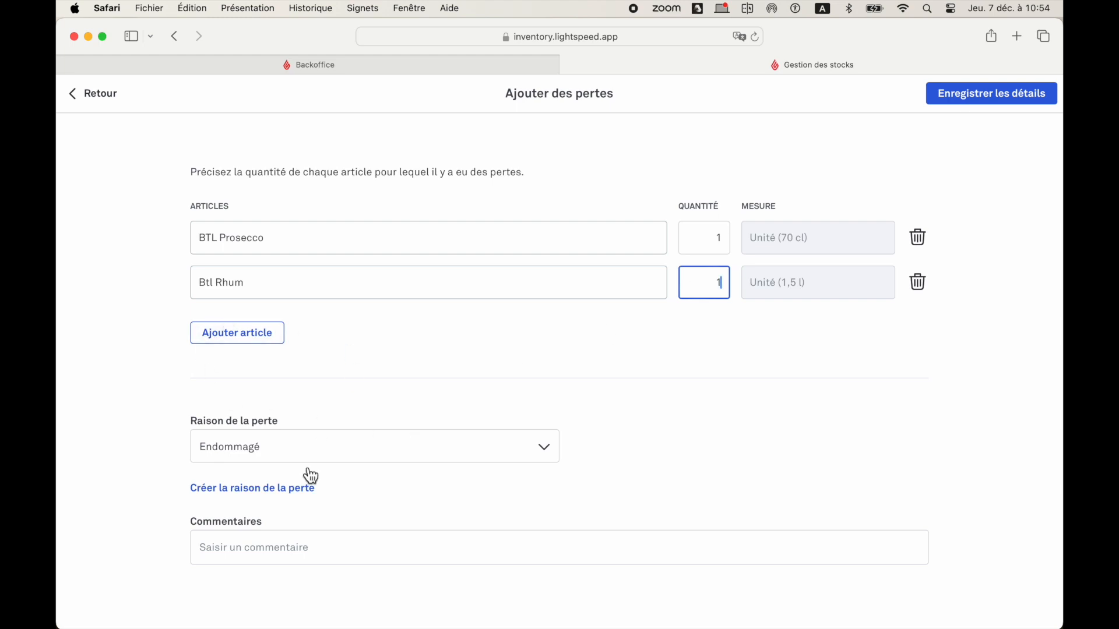
click(983, 103)
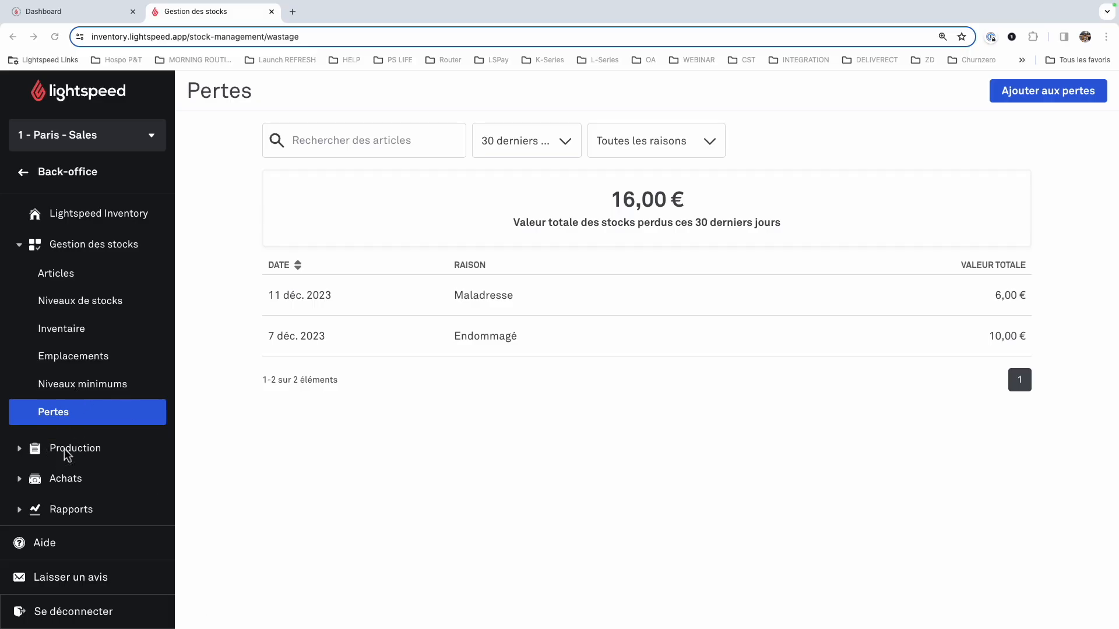
Examine the production recipes and the ingredients of the Burger Poulet recipe, and return to the list
click(74, 450)
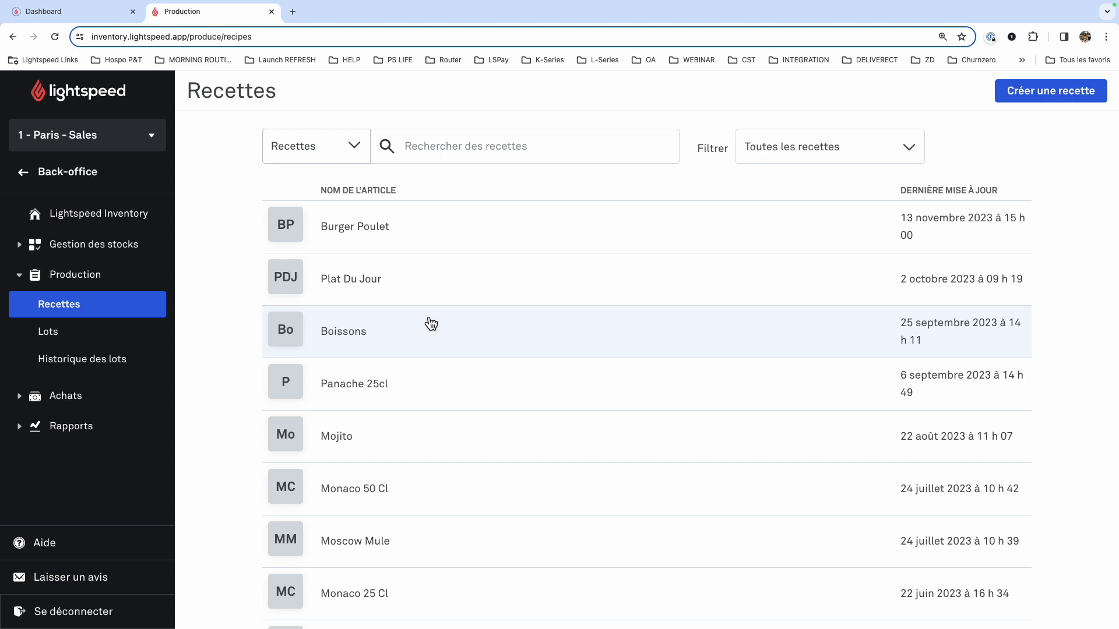
scroll(505, 374, down, 1)
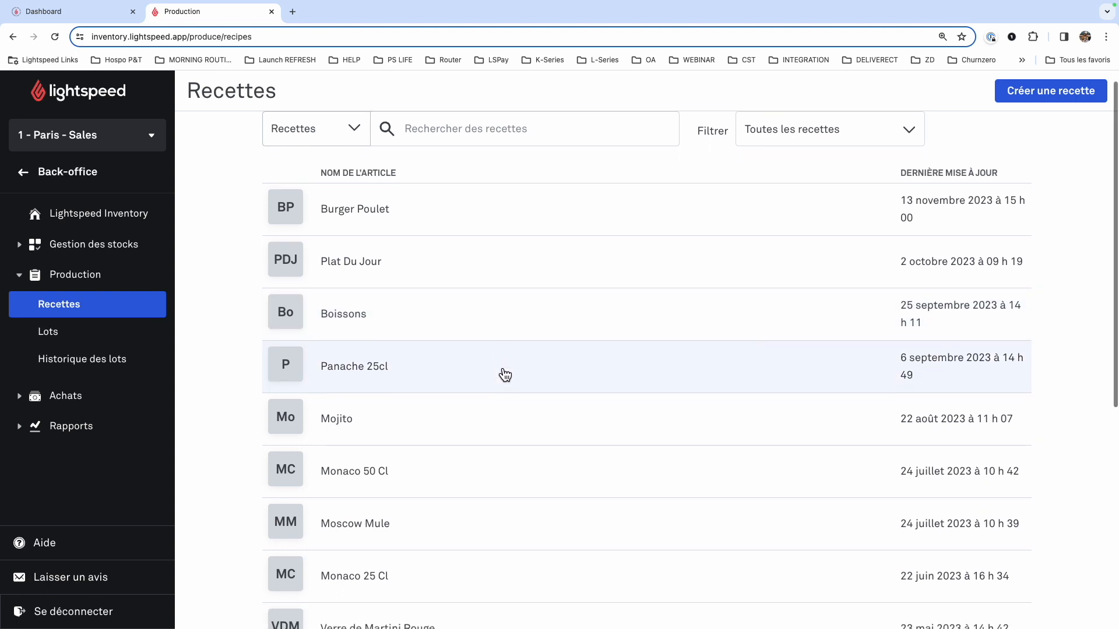
click(387, 221)
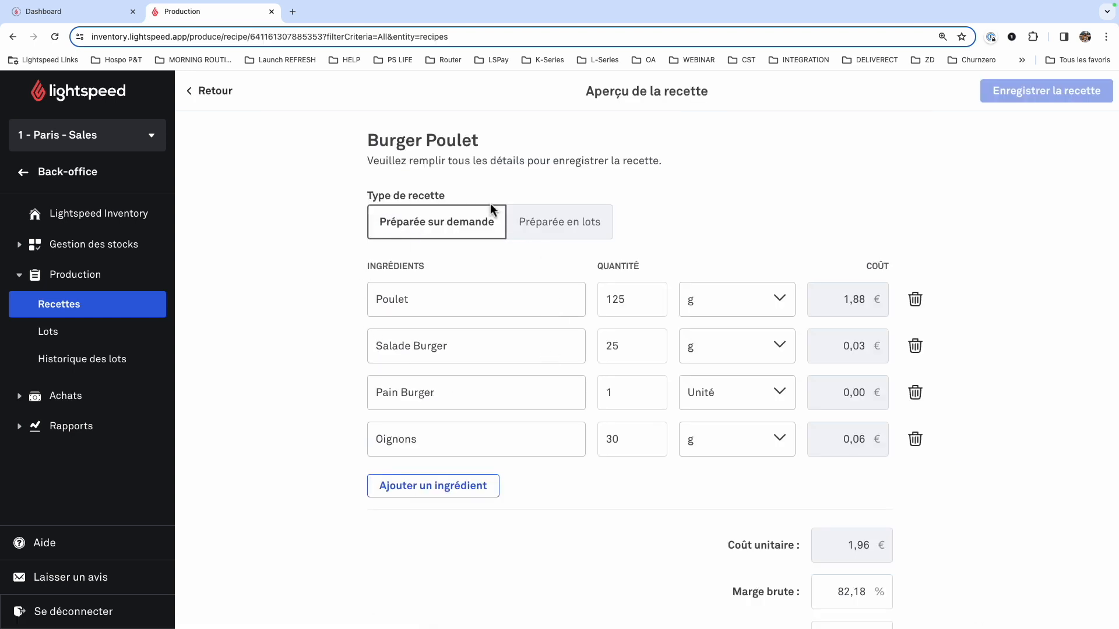
click(219, 93)
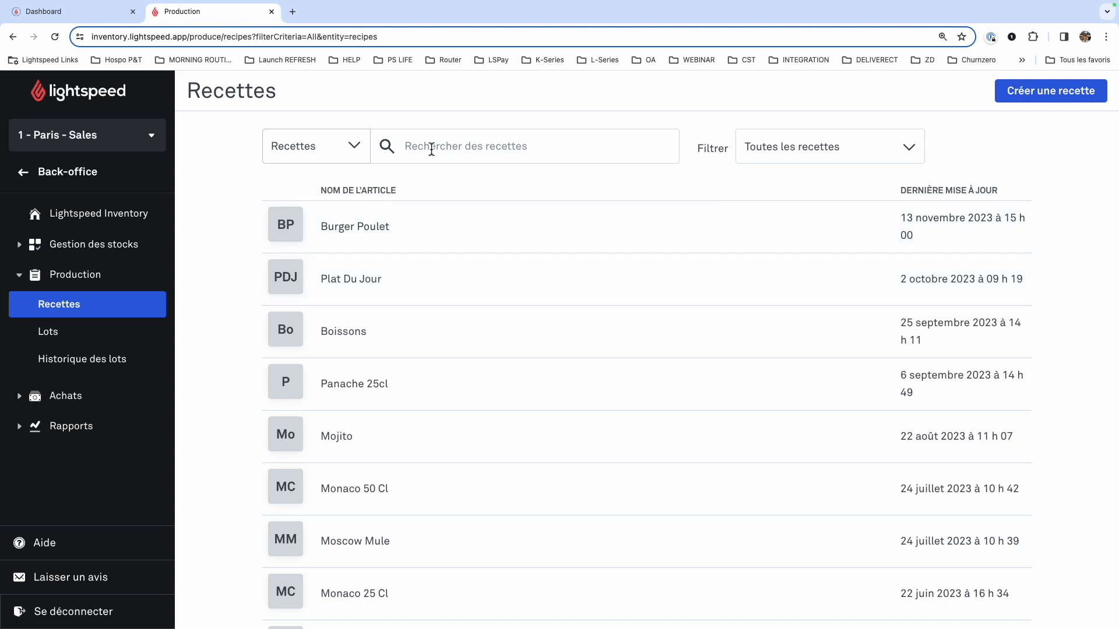
Search the recipes for "moj", check the search type and recipe filter options, and clear the search
click(361, 144)
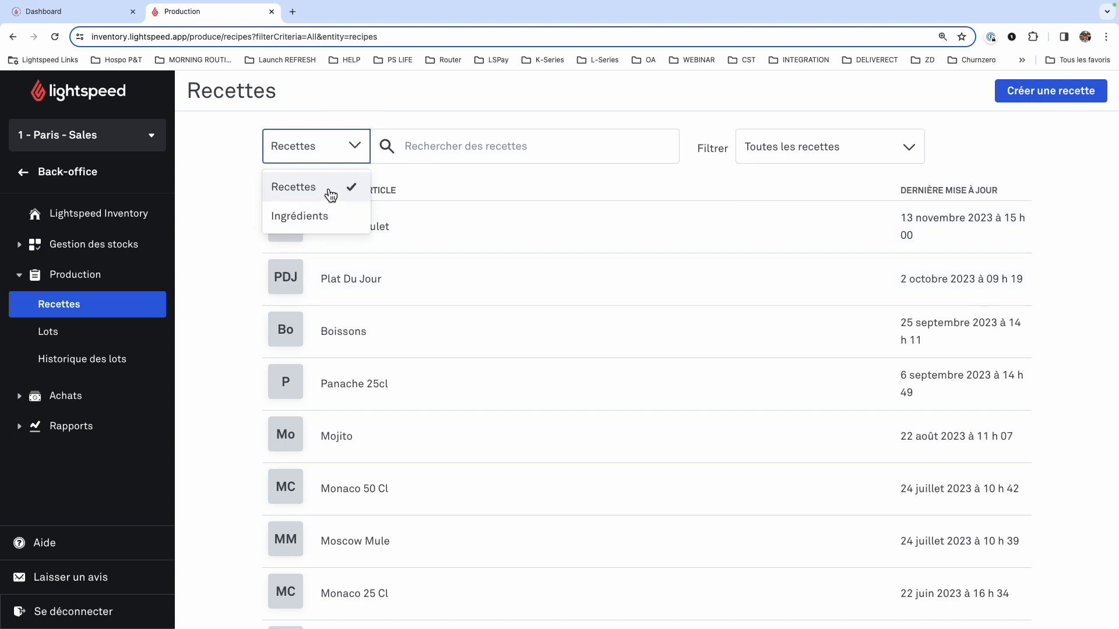
click(449, 150)
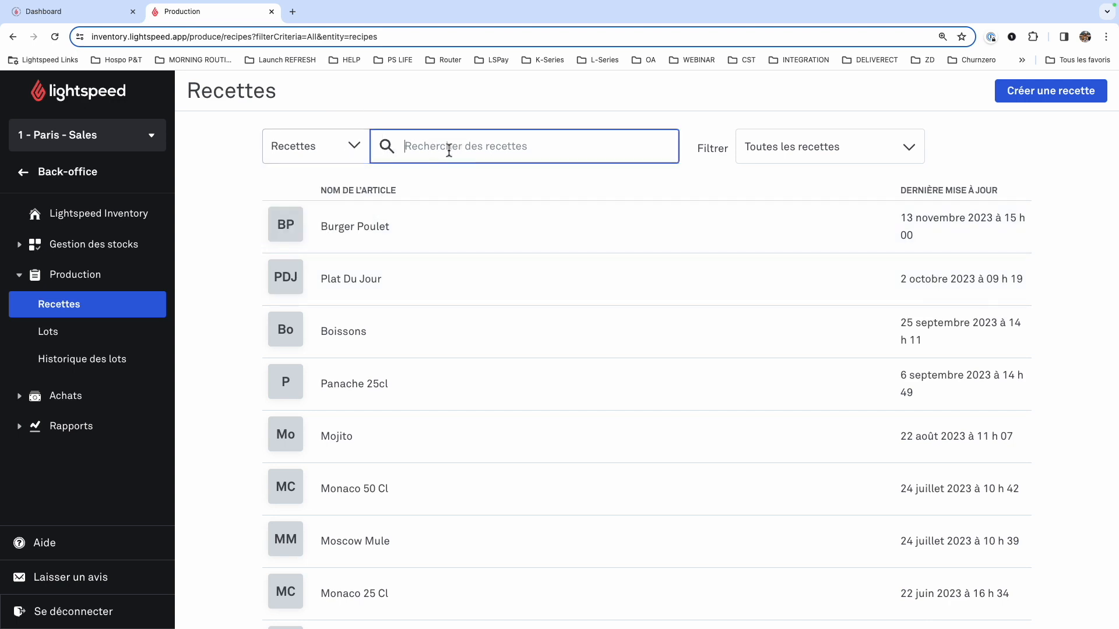
text(moj)
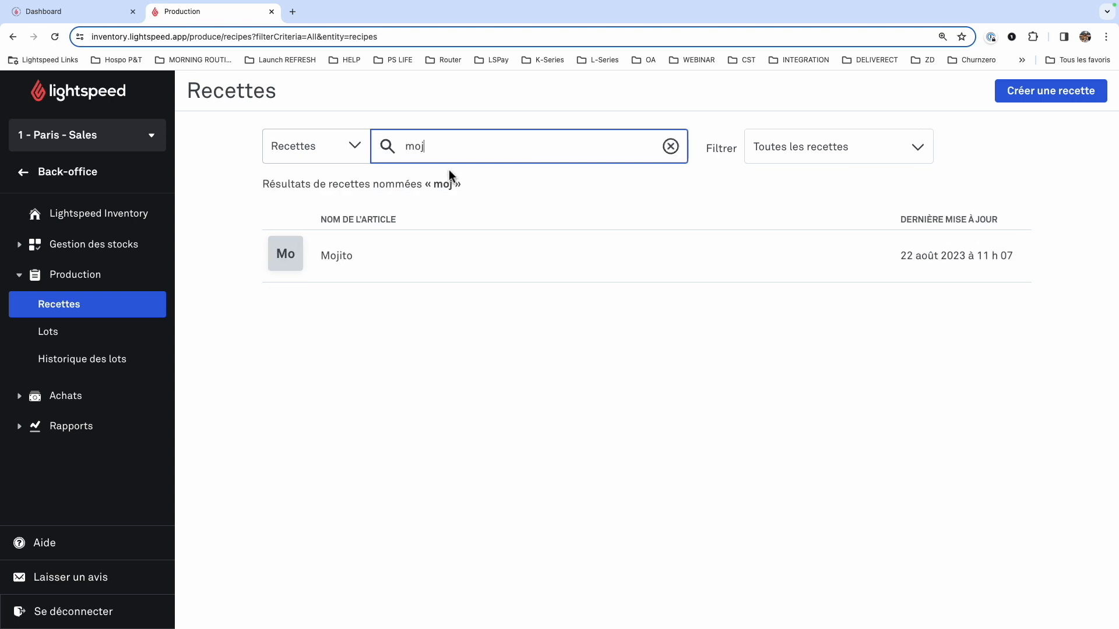
click(917, 149)
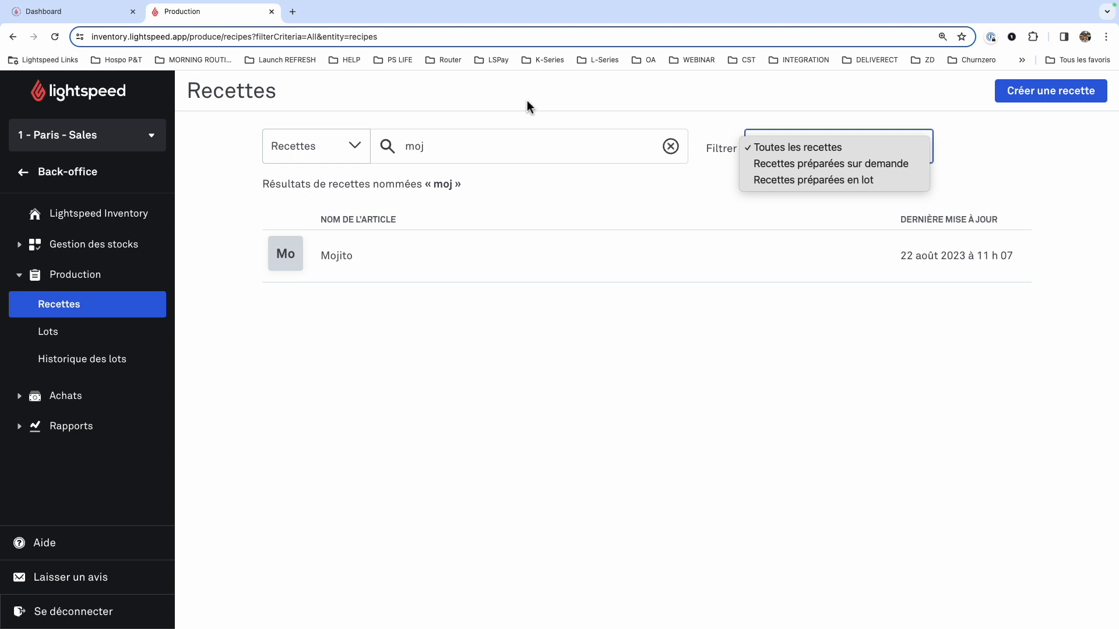
click(670, 148)
click(671, 148)
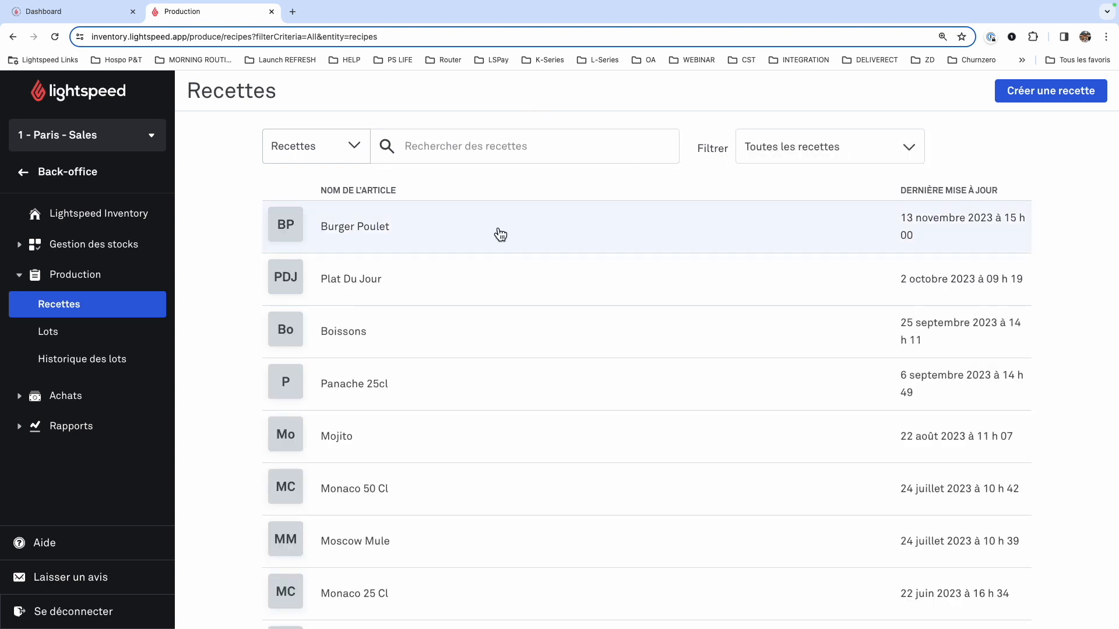
Search the articles for "pampl" and start a new recipe for Pamplemousse Mimosa
click(1055, 100)
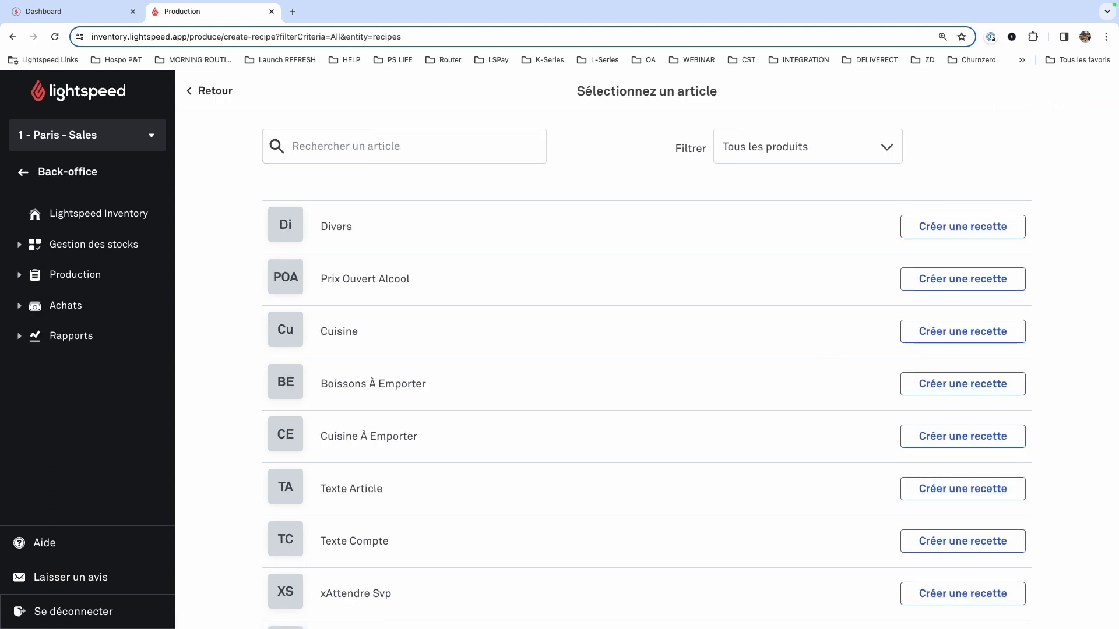
click(425, 155)
text(pampl)
click(951, 288)
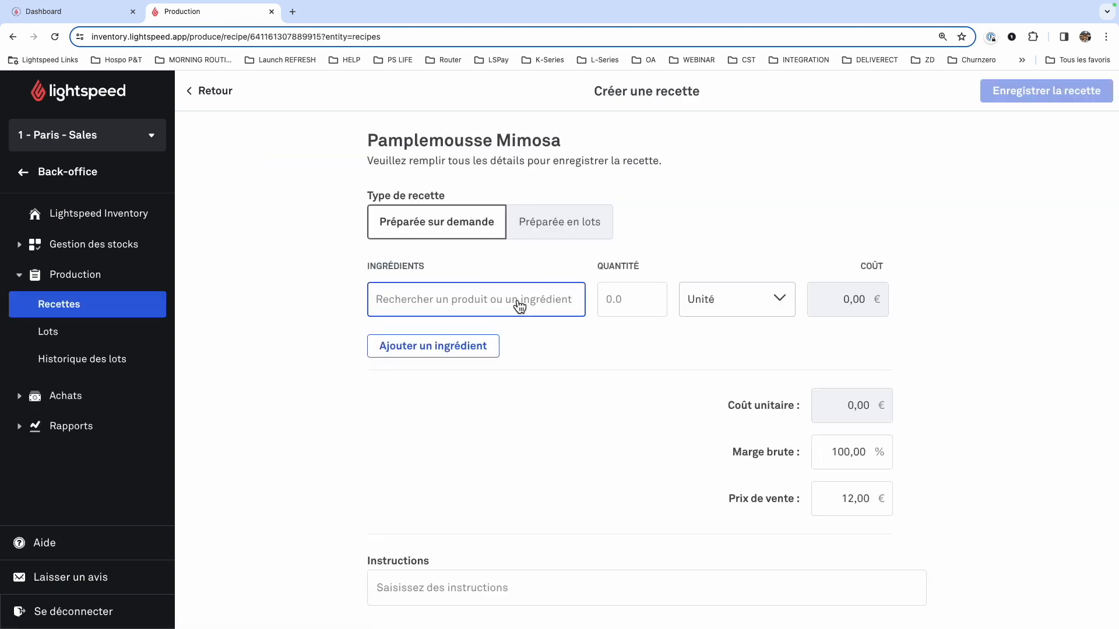
Add BTL Prosecco as the first ingredient of the recipe with a quantity of 6 cl
text(btl pro)
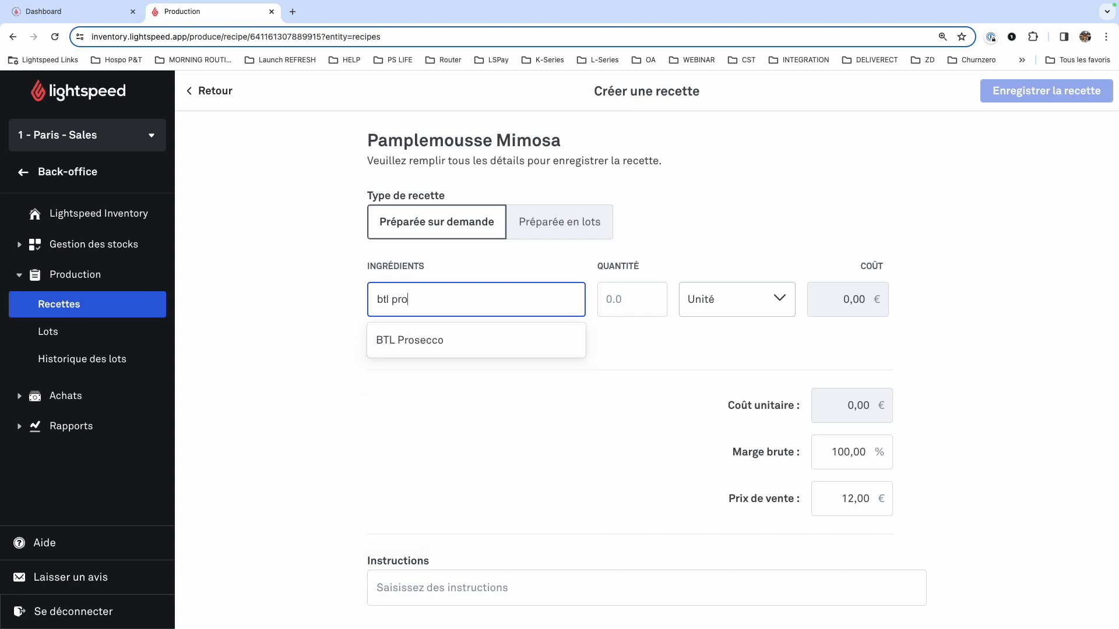
click(508, 350)
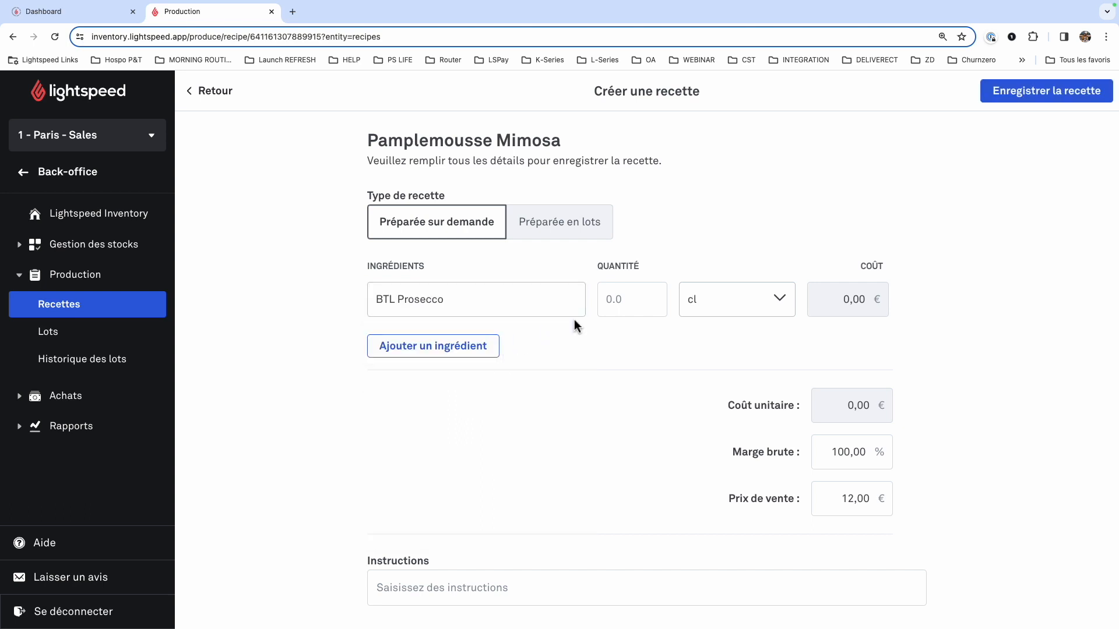
click(610, 305)
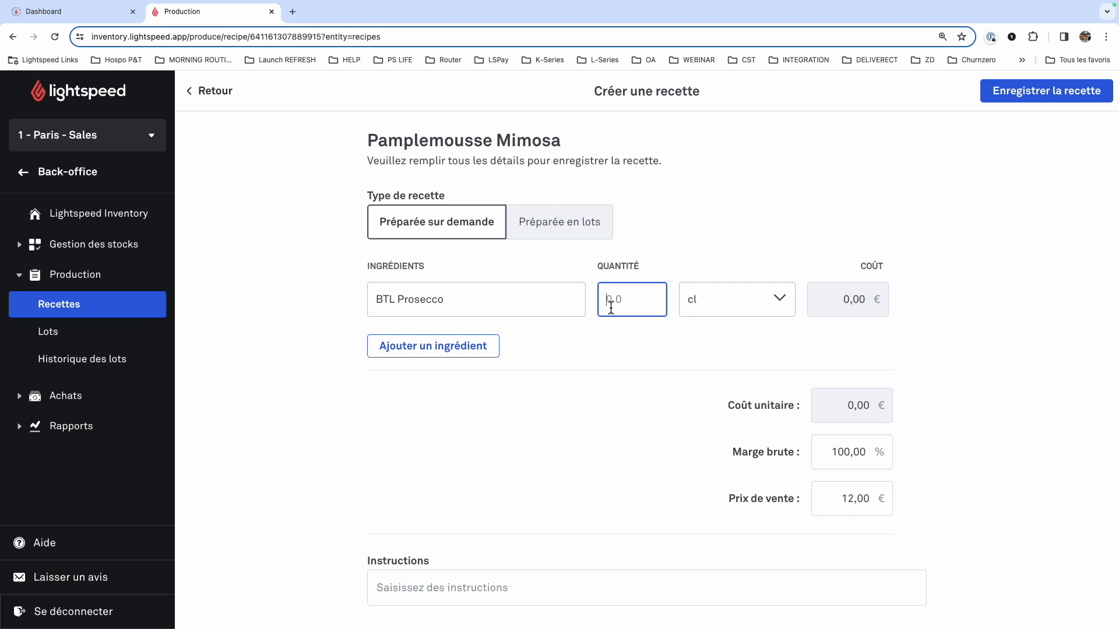
text(6)
Add BTL Pamplemousse as a second ingredient with a quantity of 10 cl
click(465, 356)
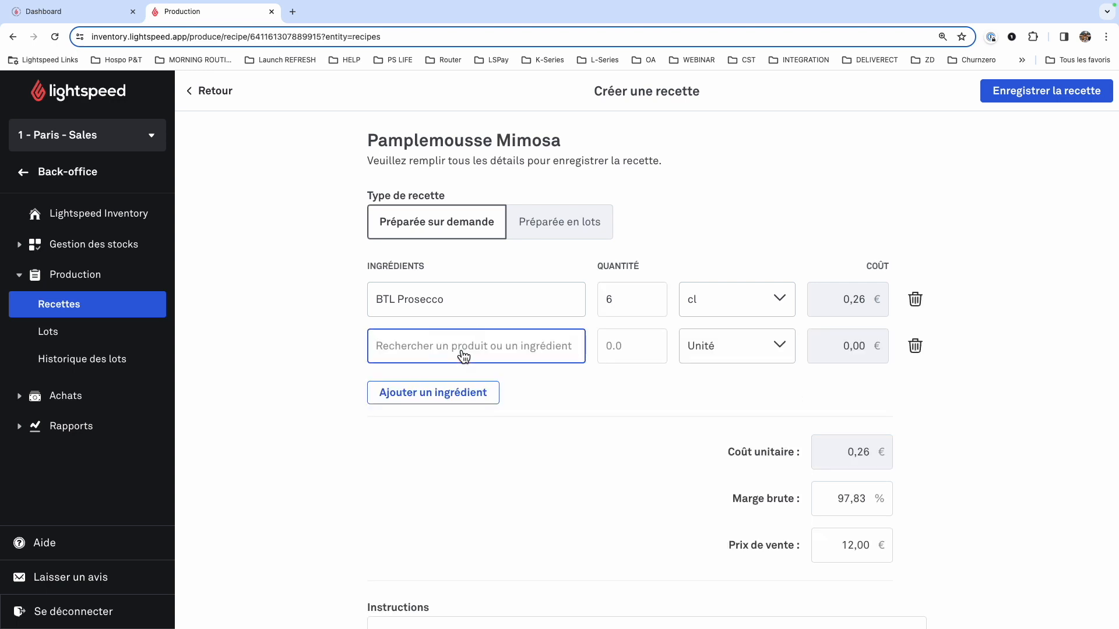
text(o)
key(BackSpace)
text(pampl)
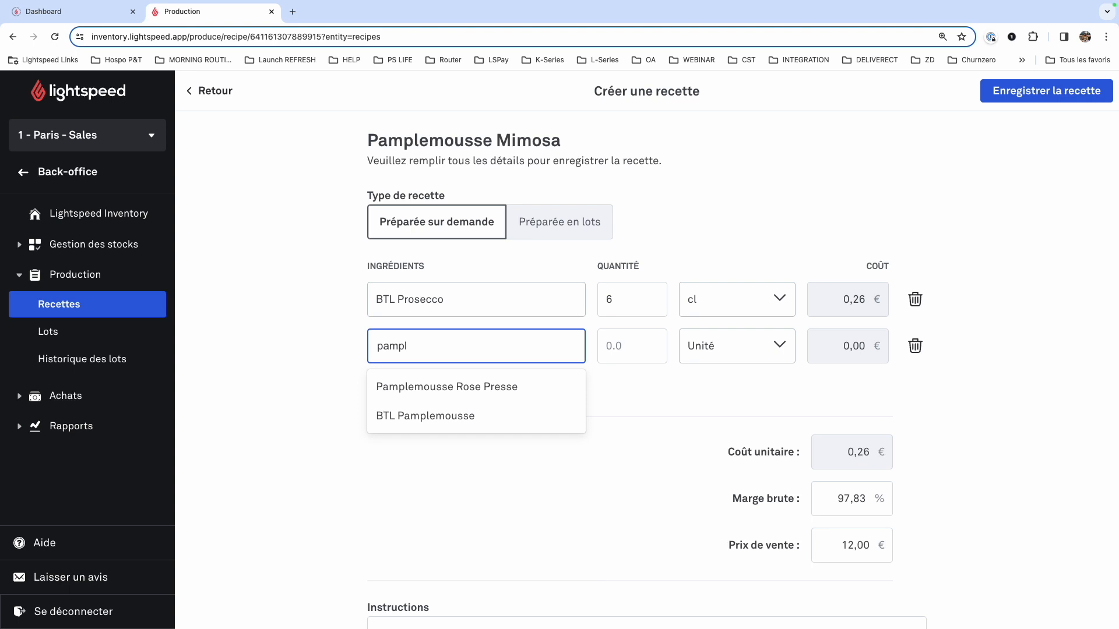
click(444, 418)
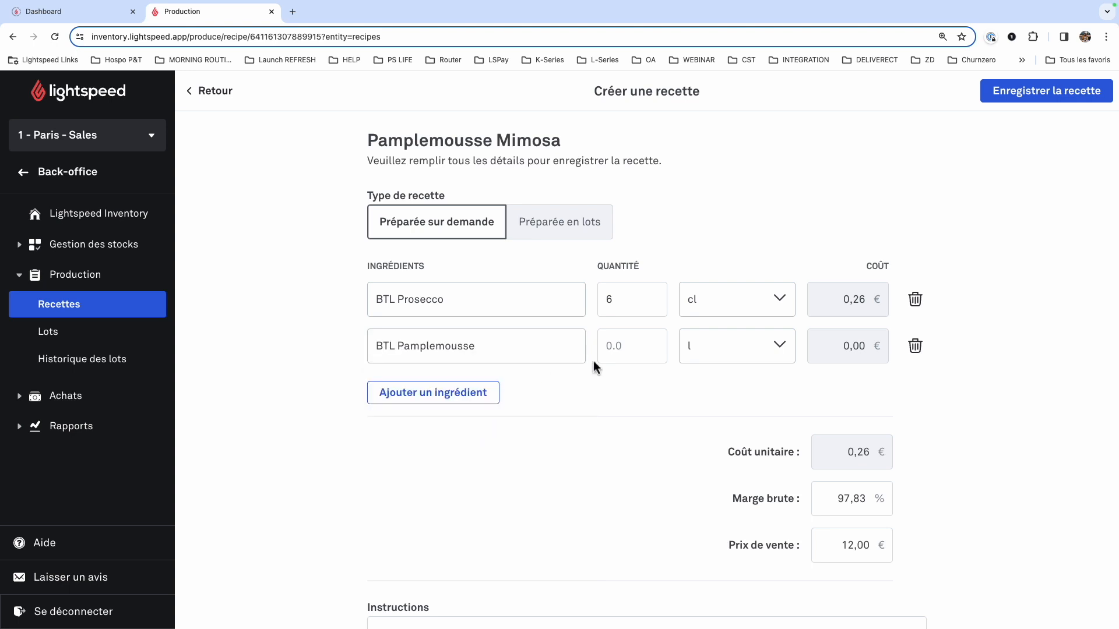
click(612, 348)
text(10)
Set the recipe's gross margin (Marge brute) to 80 %
scroll(458, 559, down, 2)
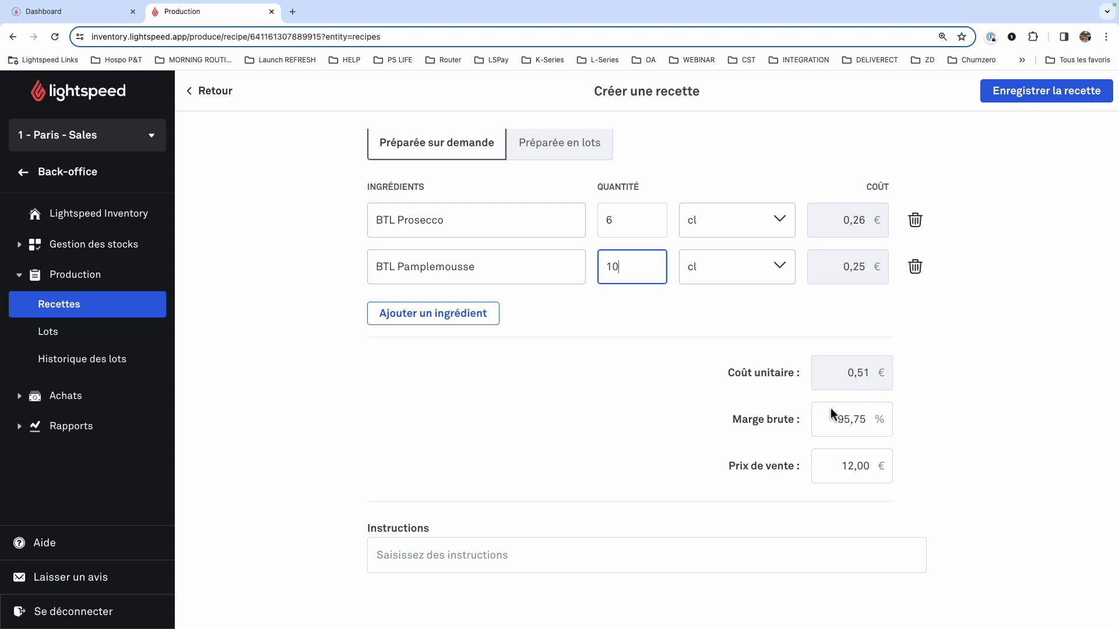
click(846, 420)
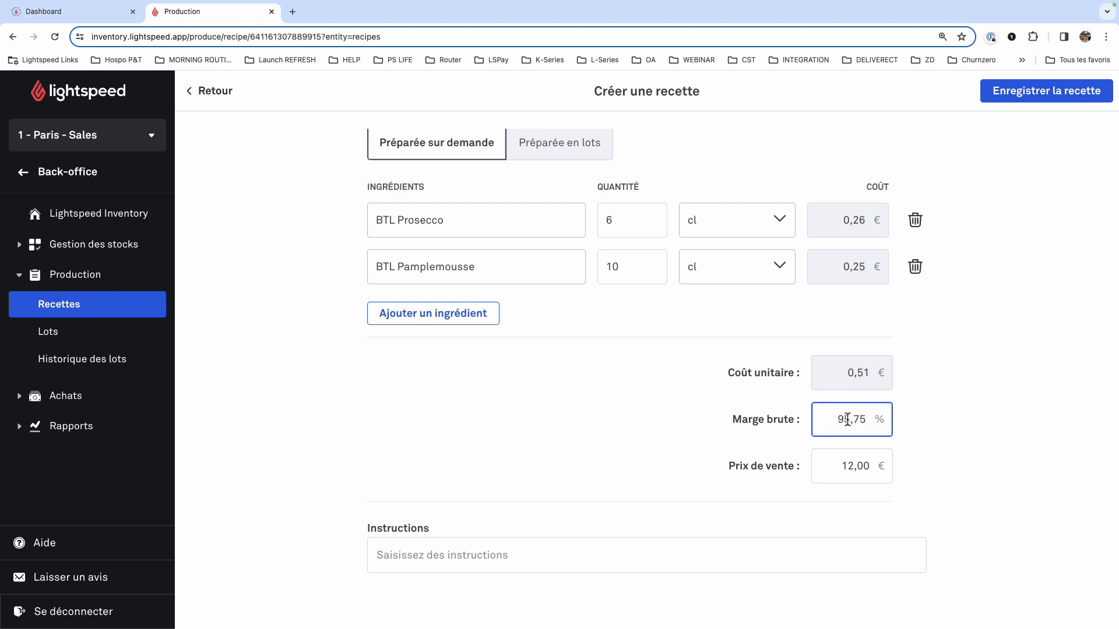
click(866, 419)
click(841, 419)
drag(841, 420, 867, 424)
text(80)
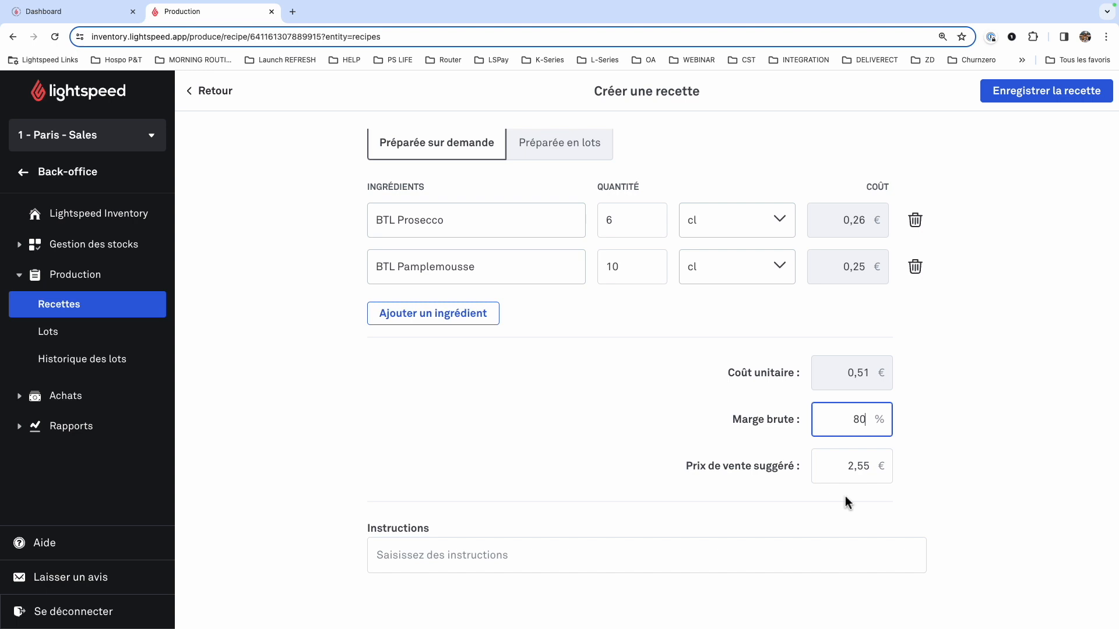
Look at the planned production batches and the batches in progress
click(110, 332)
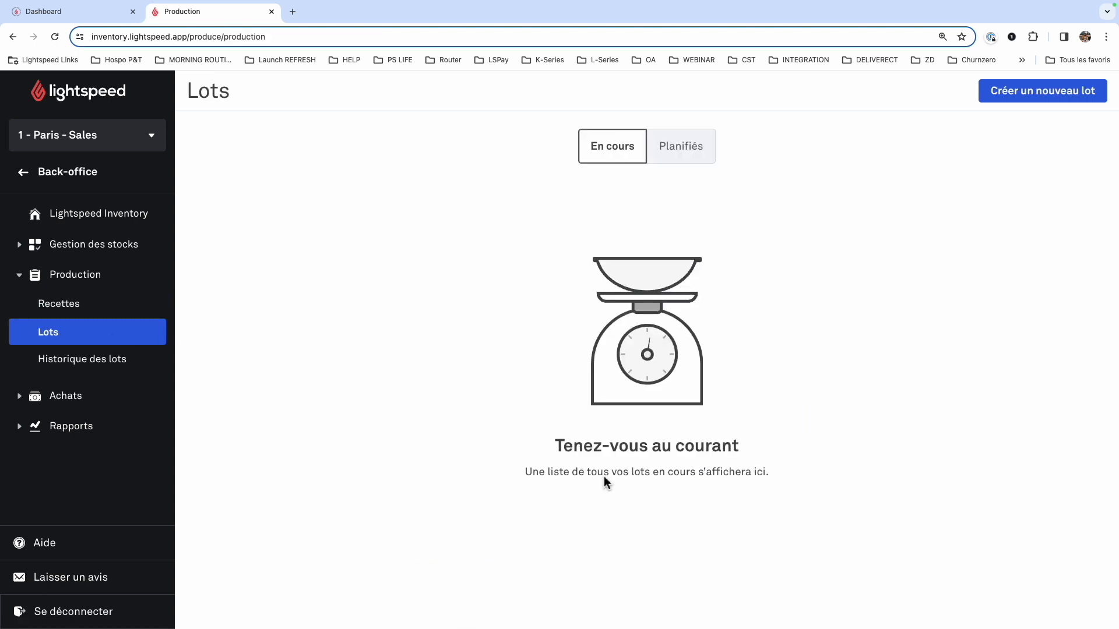
click(683, 159)
click(624, 152)
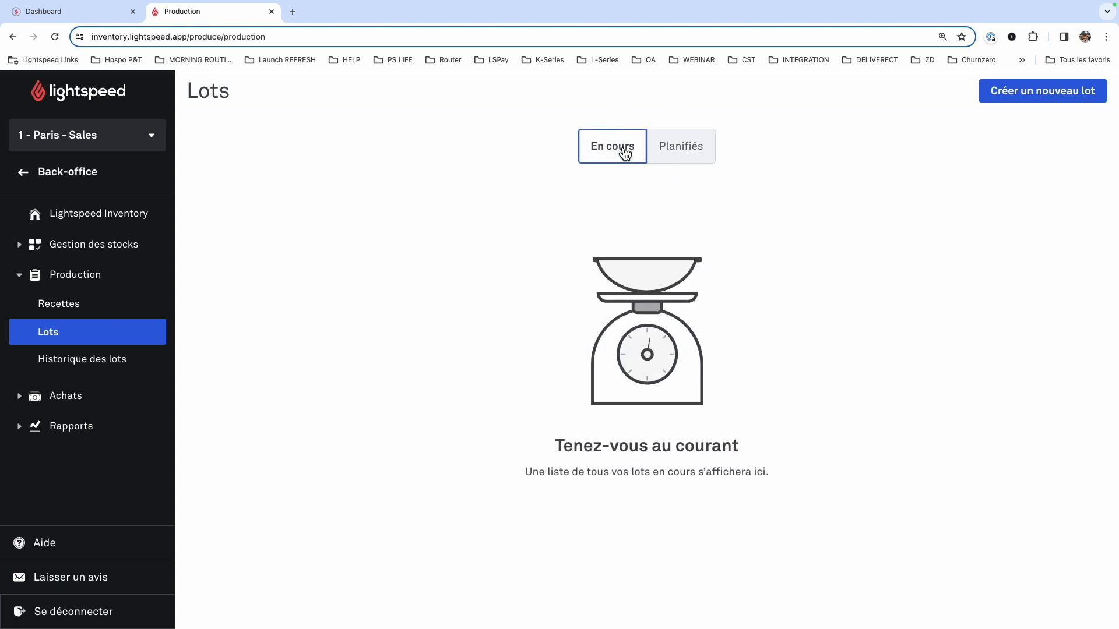
Create a new batch and choose Plat Du Jour as the recipe to prepare
click(1047, 96)
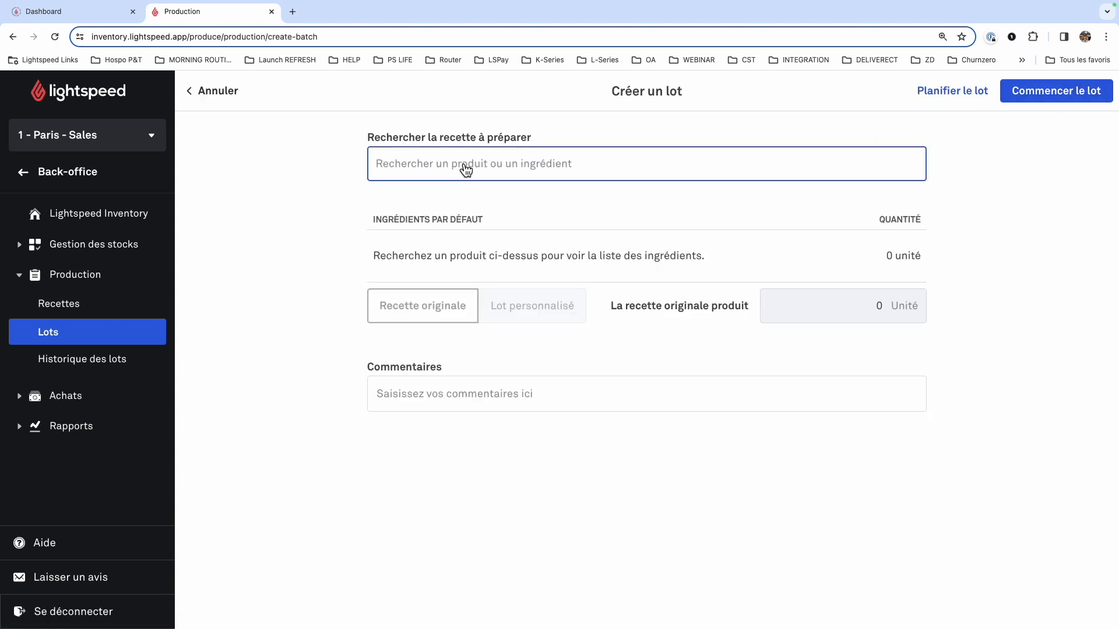
text(mo)
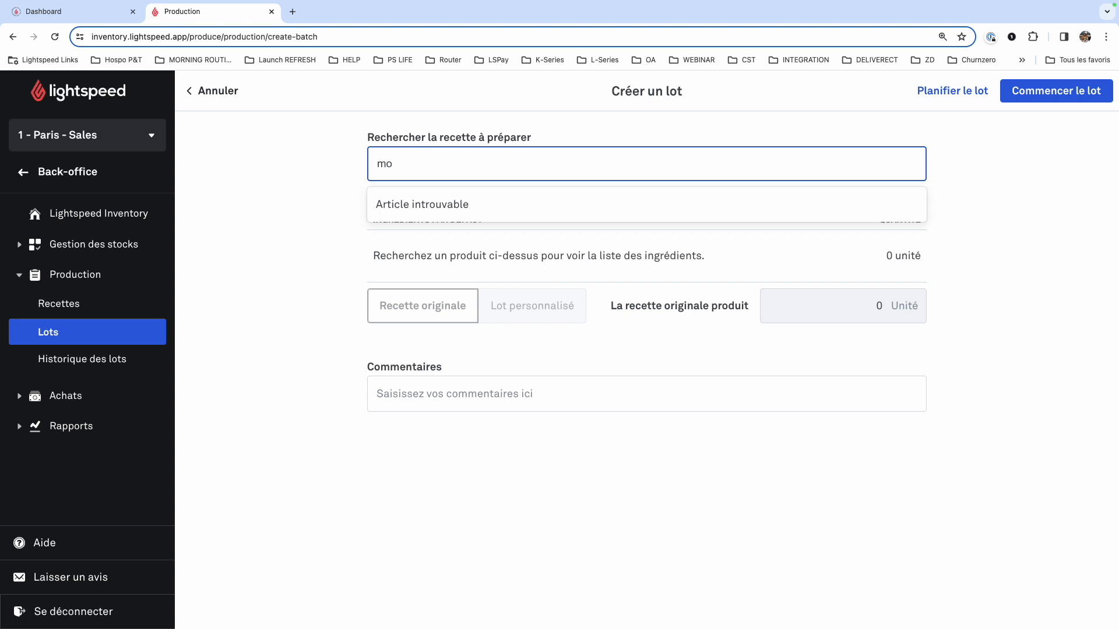
key(BackSpace)
key(BackSpace)
click(437, 204)
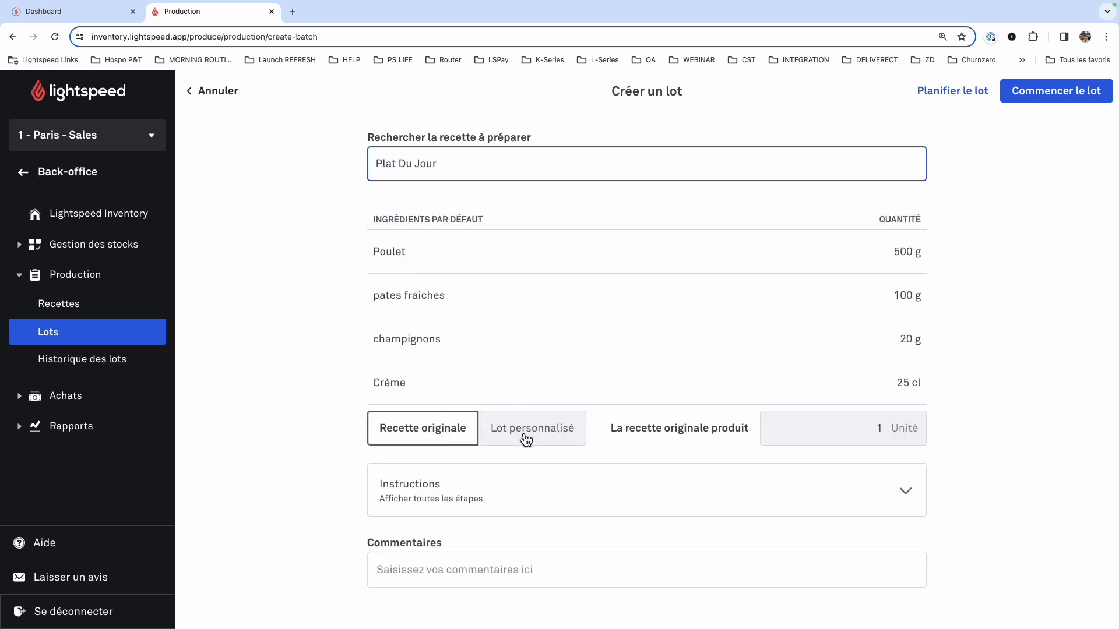
Schedule the Plat Du Jour batch for a date in the following month
click(951, 94)
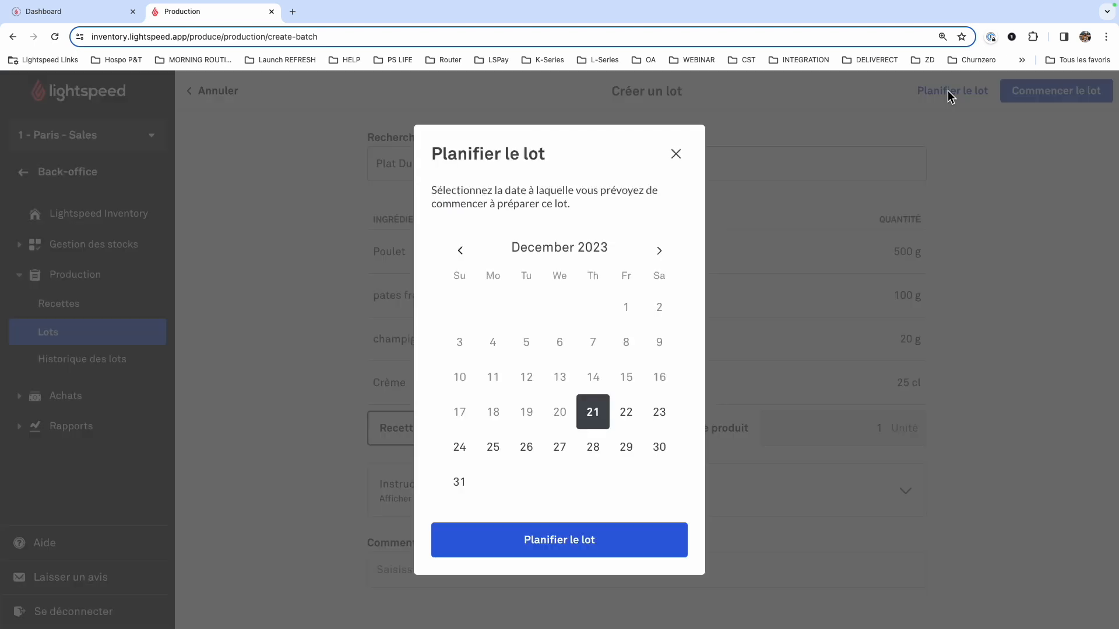
click(660, 250)
click(626, 361)
click(554, 523)
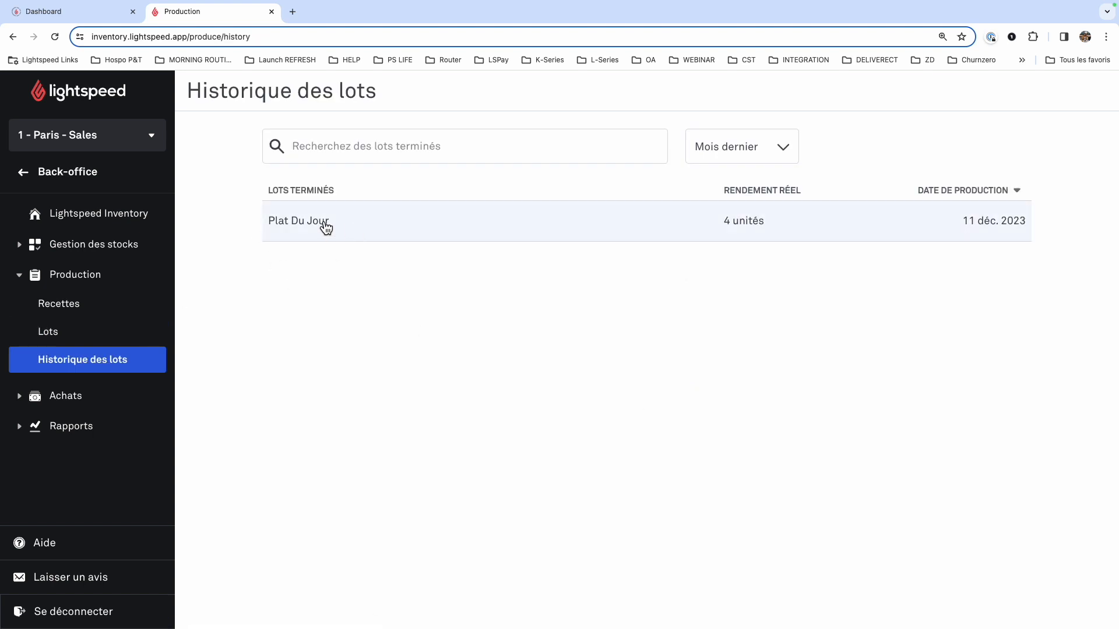
Check the period filter of the batch history and examine the completed Plat Du Jour batch's dates, yields, costs and ingredients
click(779, 146)
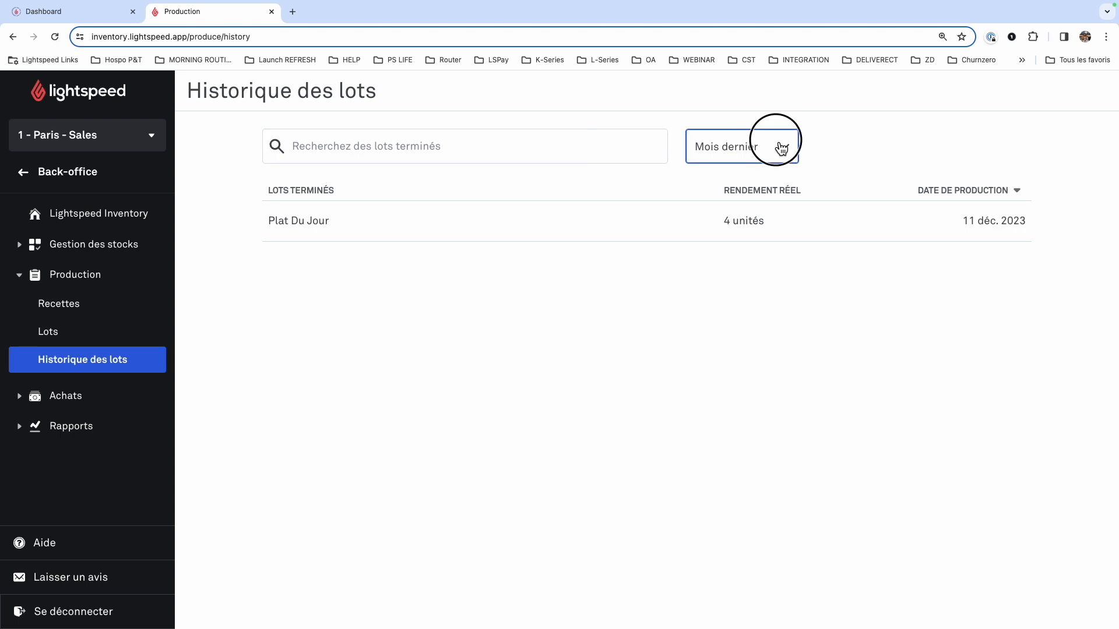
click(330, 237)
click(321, 233)
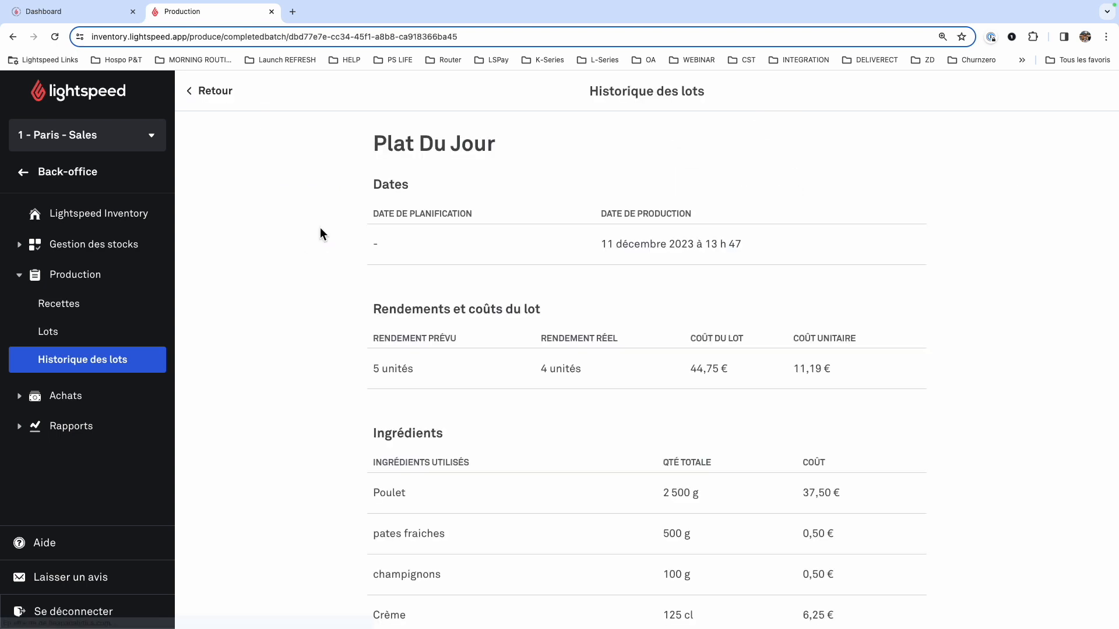
scroll(575, 449, down, 1)
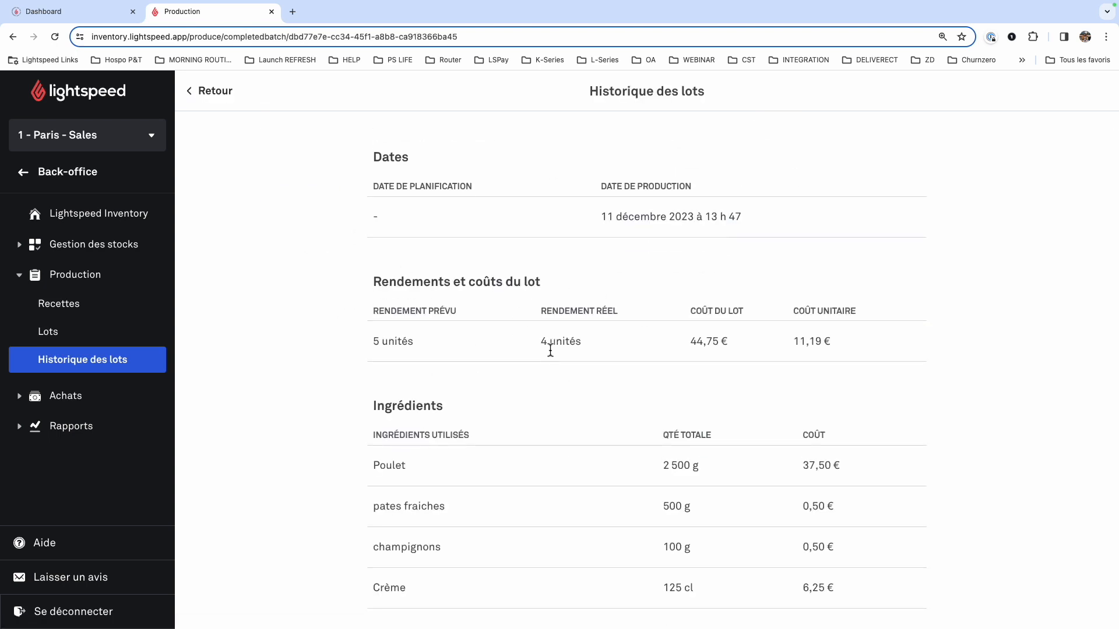
scroll(861, 345, down, 3)
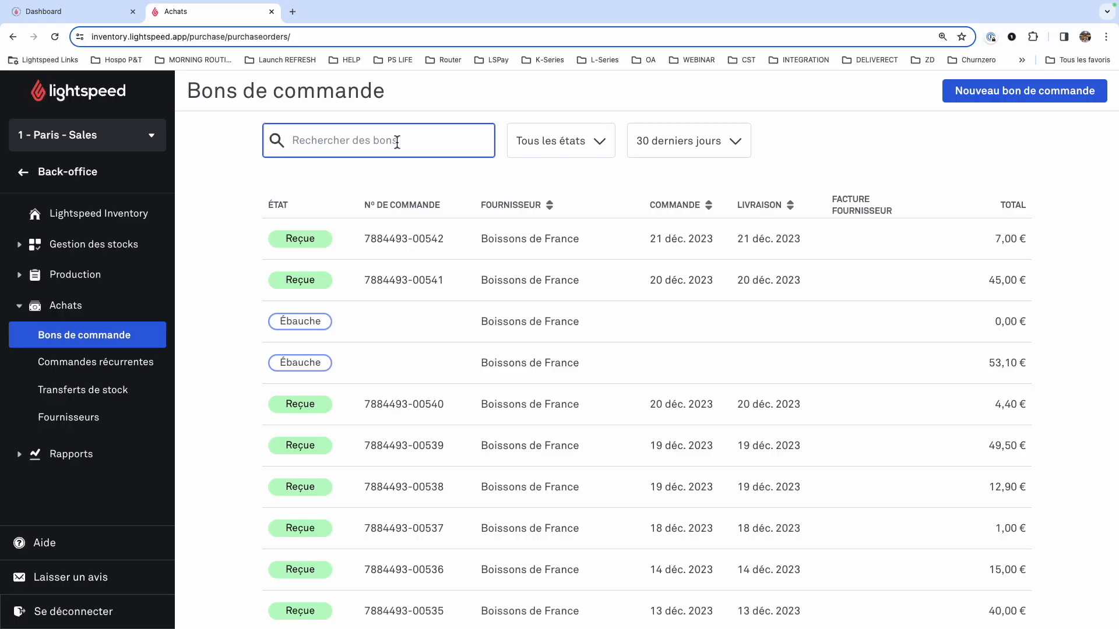
Filter the purchase orders by the Annulées and Ébauches statuses and check the available period options
click(559, 144)
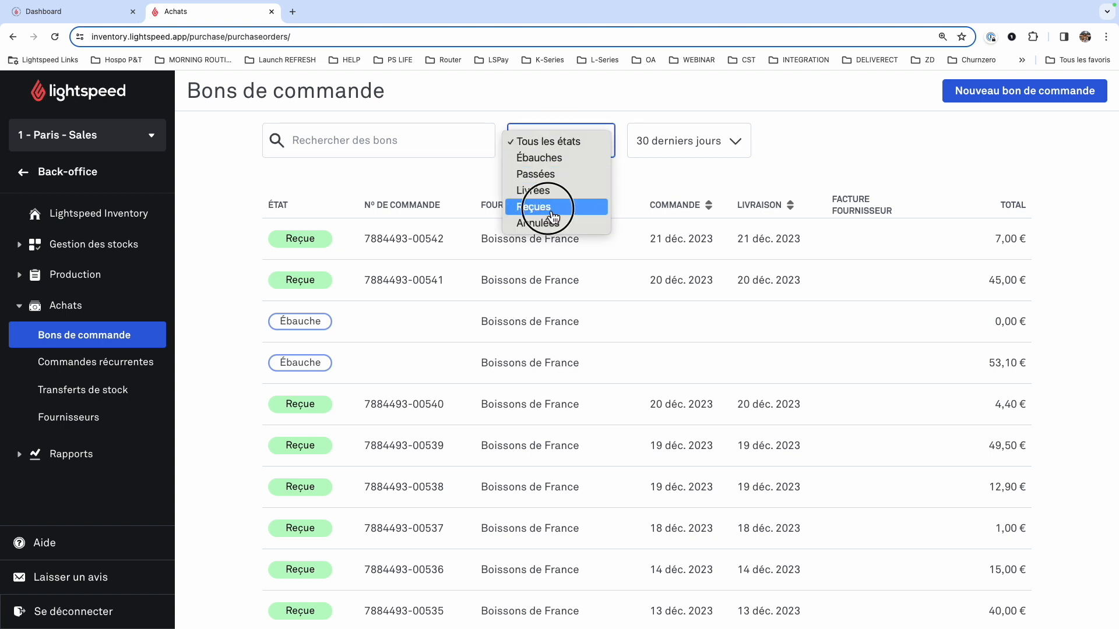
click(550, 205)
click(555, 153)
click(552, 149)
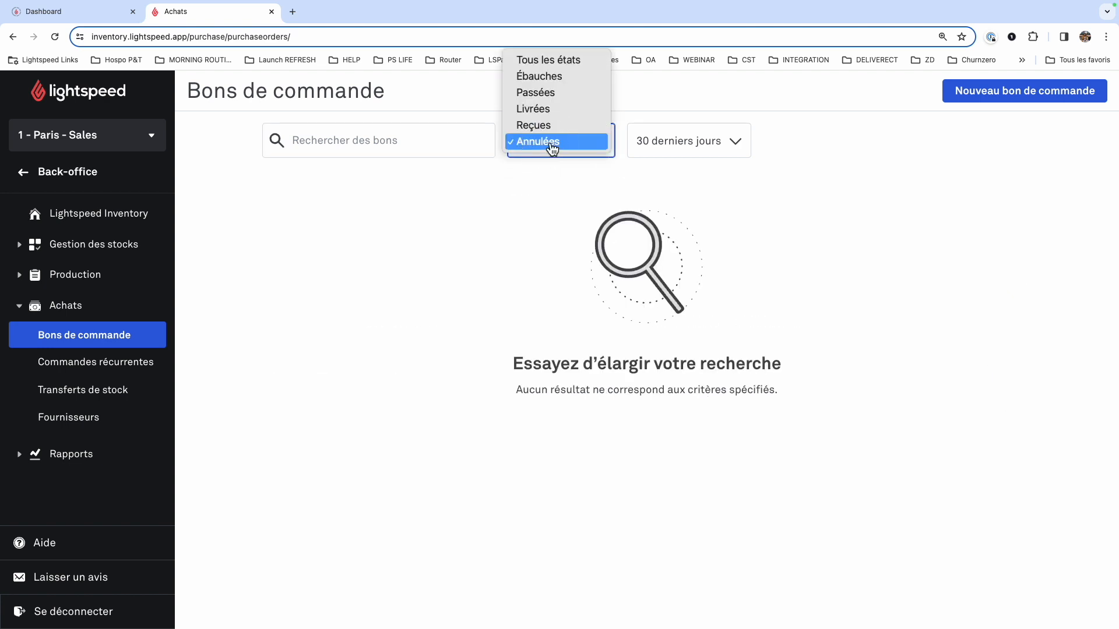
click(545, 75)
click(661, 145)
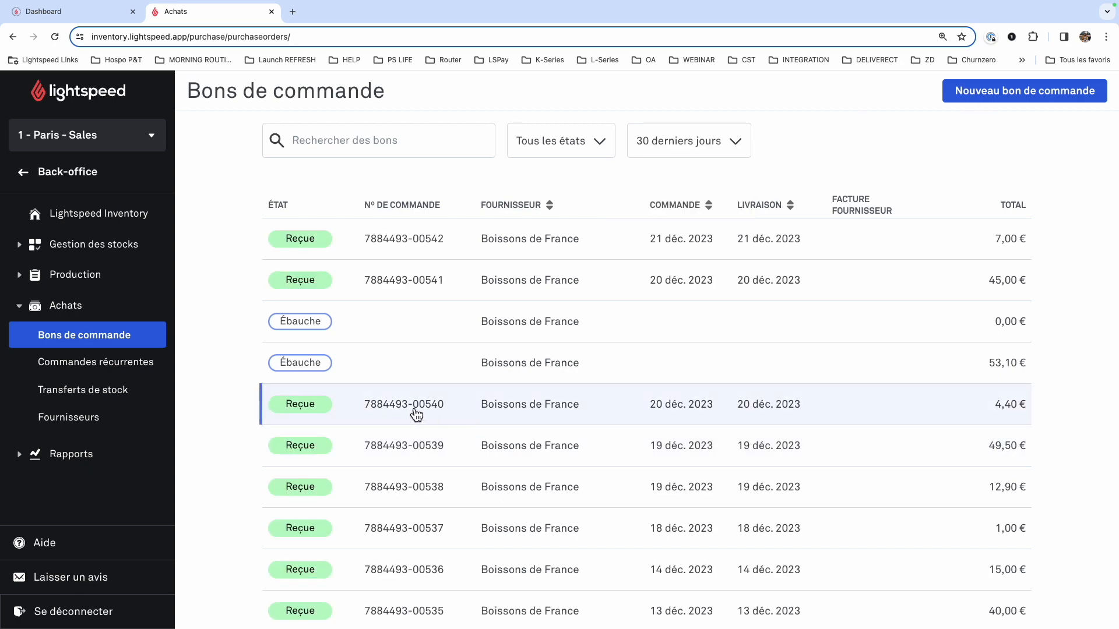
Examine the received Boissons de France order totalling 4,40 €, check its additional options, and return to the order list
click(407, 410)
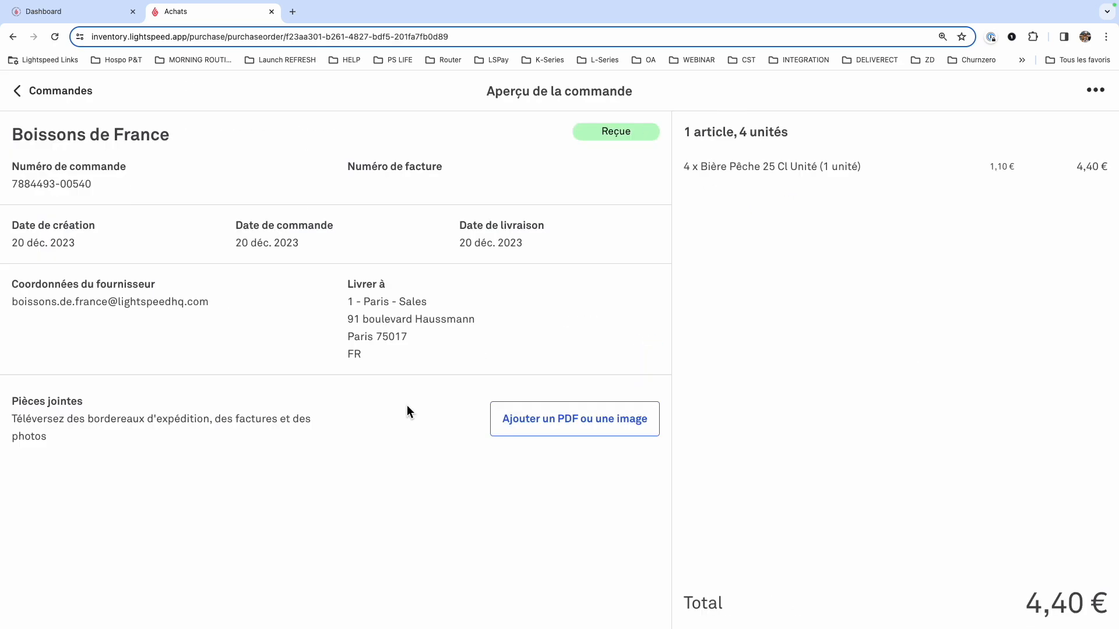
click(1095, 89)
click(1095, 92)
click(55, 93)
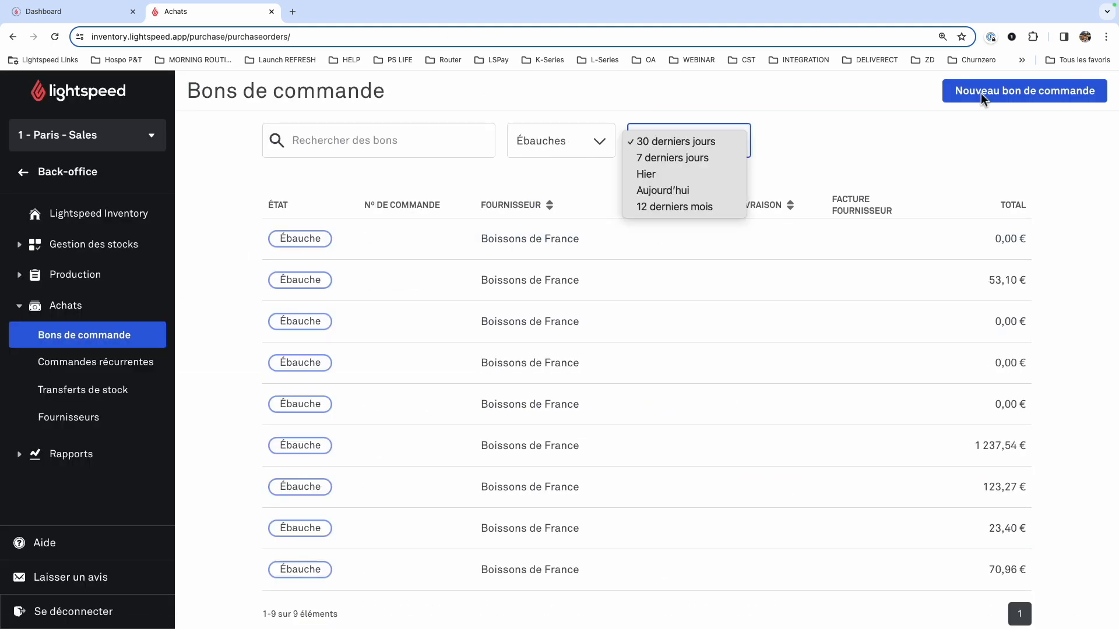
Create a purchase order for the supplier Fruits & Legumes and add 3 units of Tomate Plat
click(988, 91)
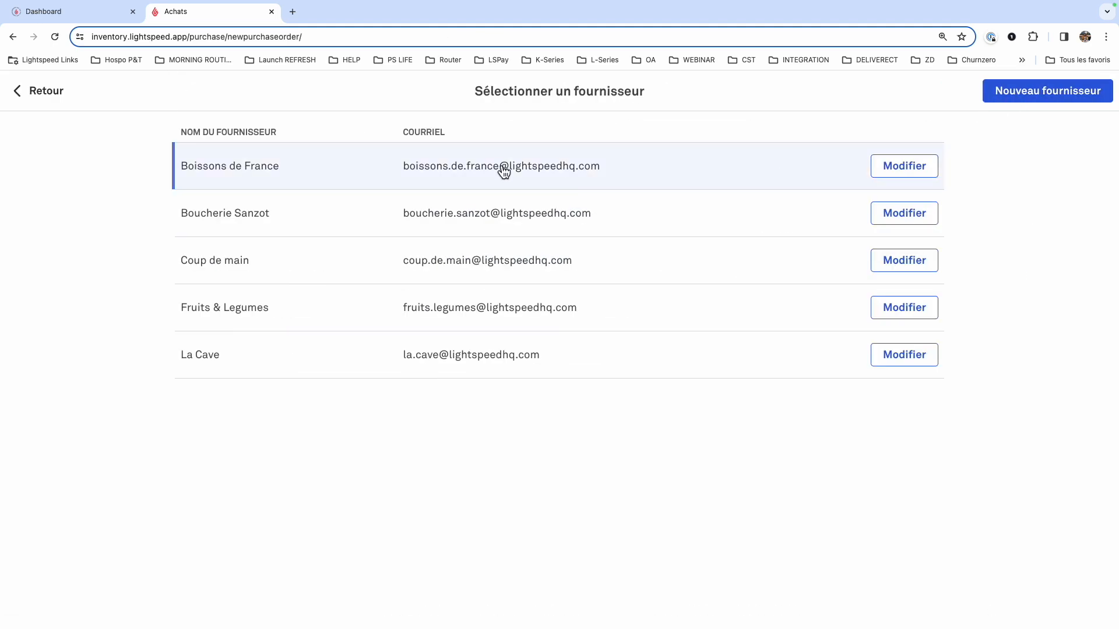
click(294, 314)
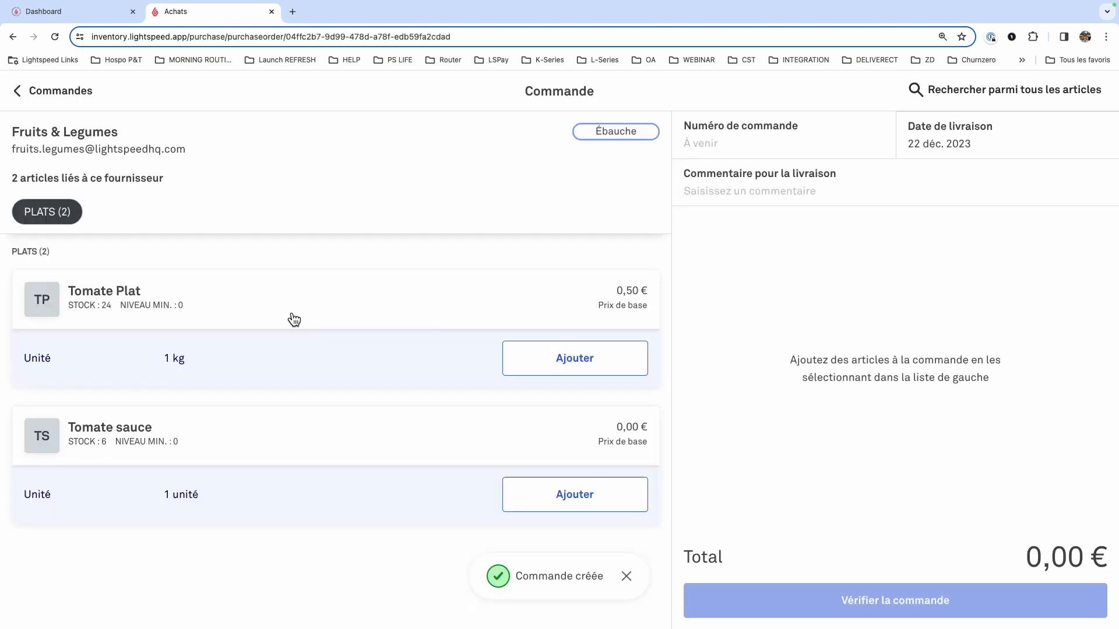
click(566, 362)
click(632, 364)
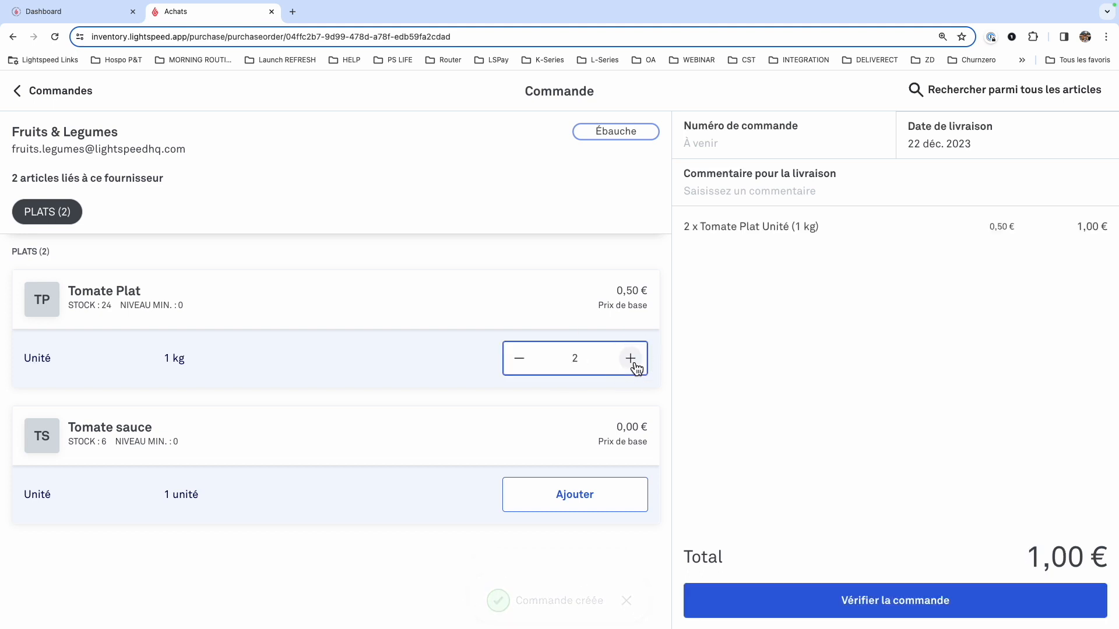
click(632, 364)
Add 3 units of Tomate sauce to the purchase order
click(563, 508)
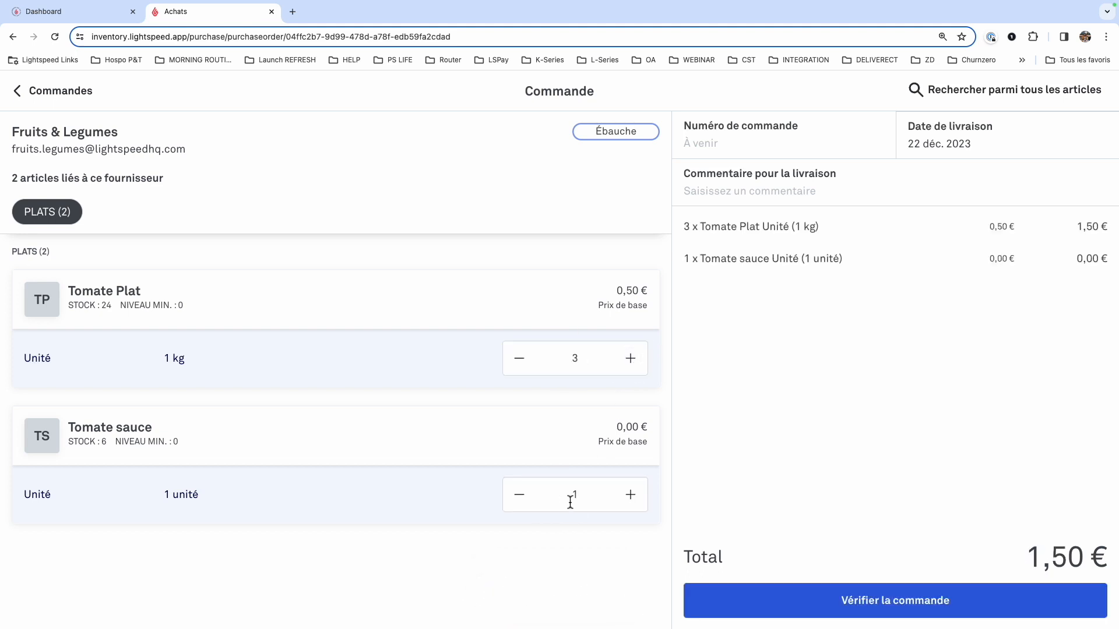
click(634, 499)
click(634, 496)
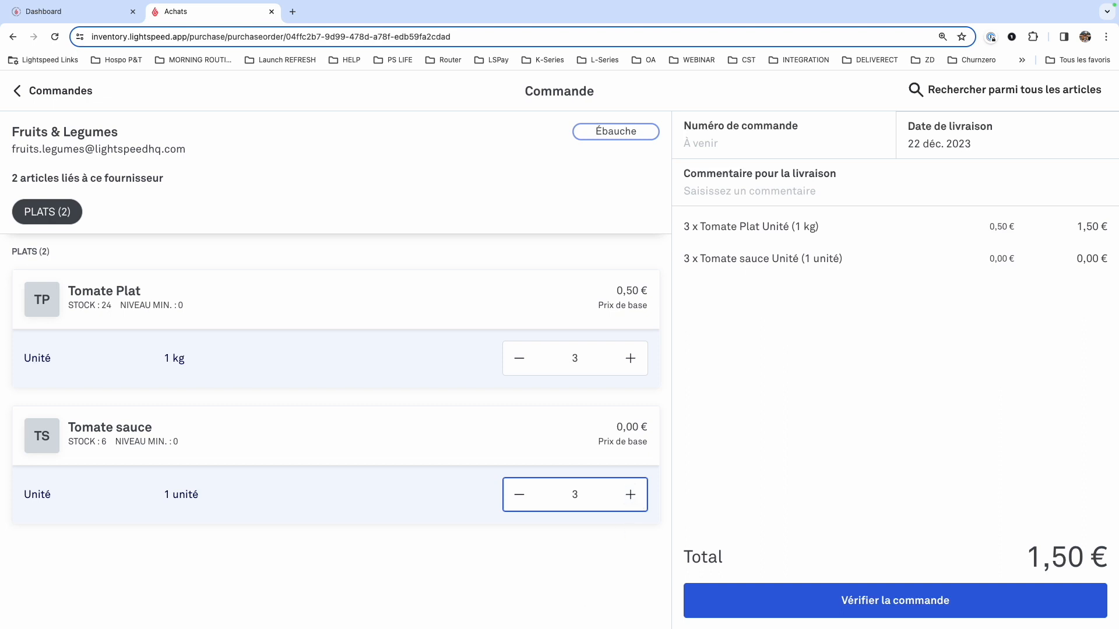
Set the purchase order's delivery date to 29 December 2023 and check the order number field
click(947, 142)
click(1008, 373)
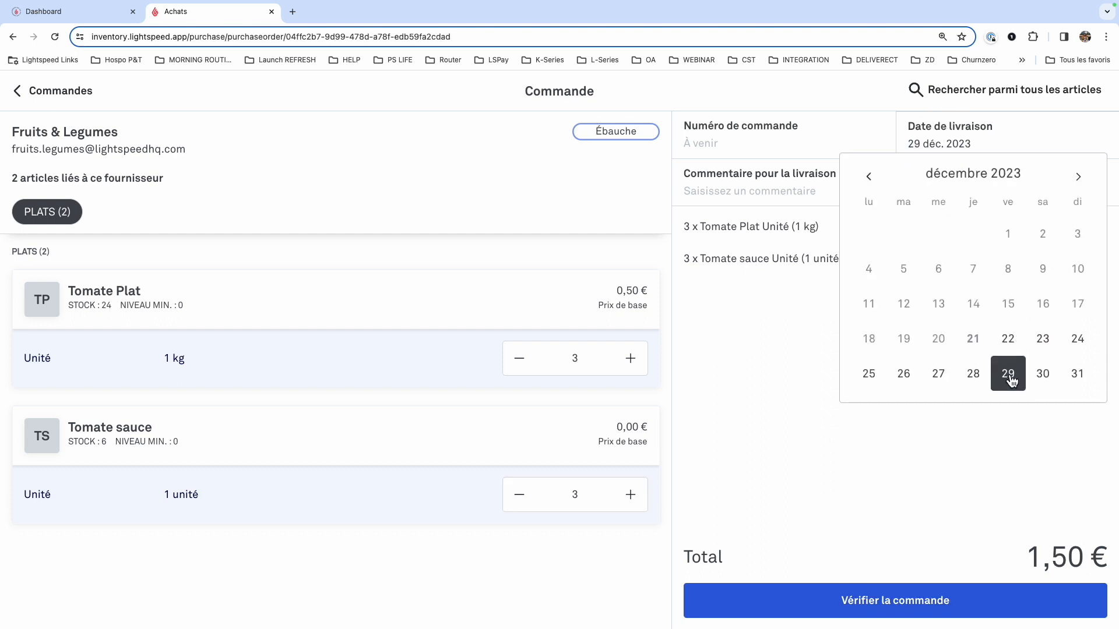
click(729, 145)
click(705, 146)
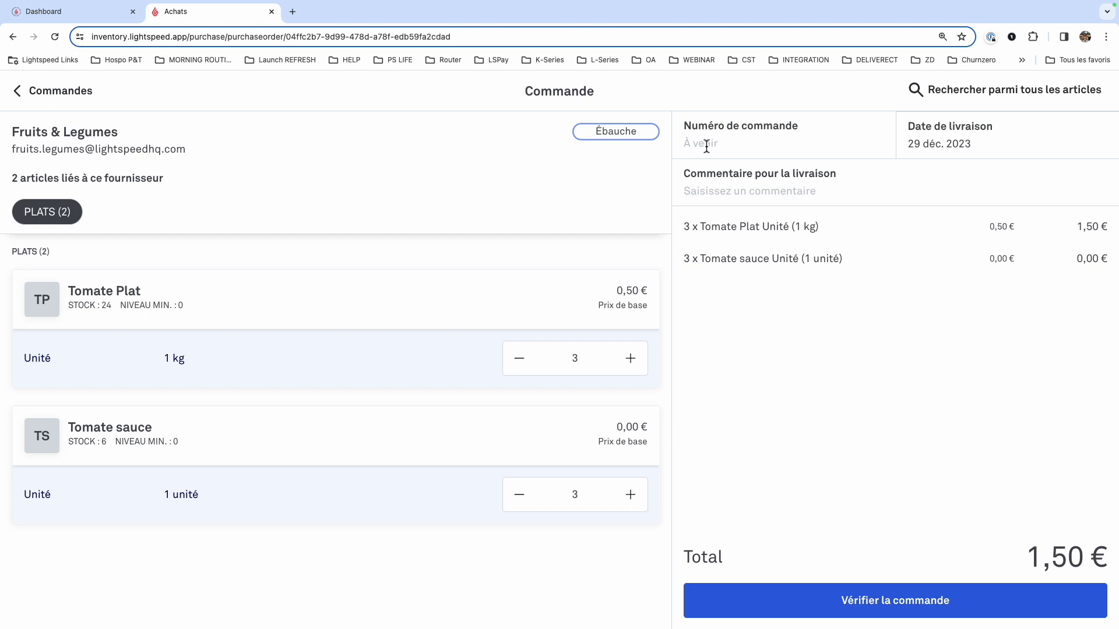
Set the Tomate Plat line of the purchase order to 4 units at a unit price of 0.55 € and save it
click(882, 229)
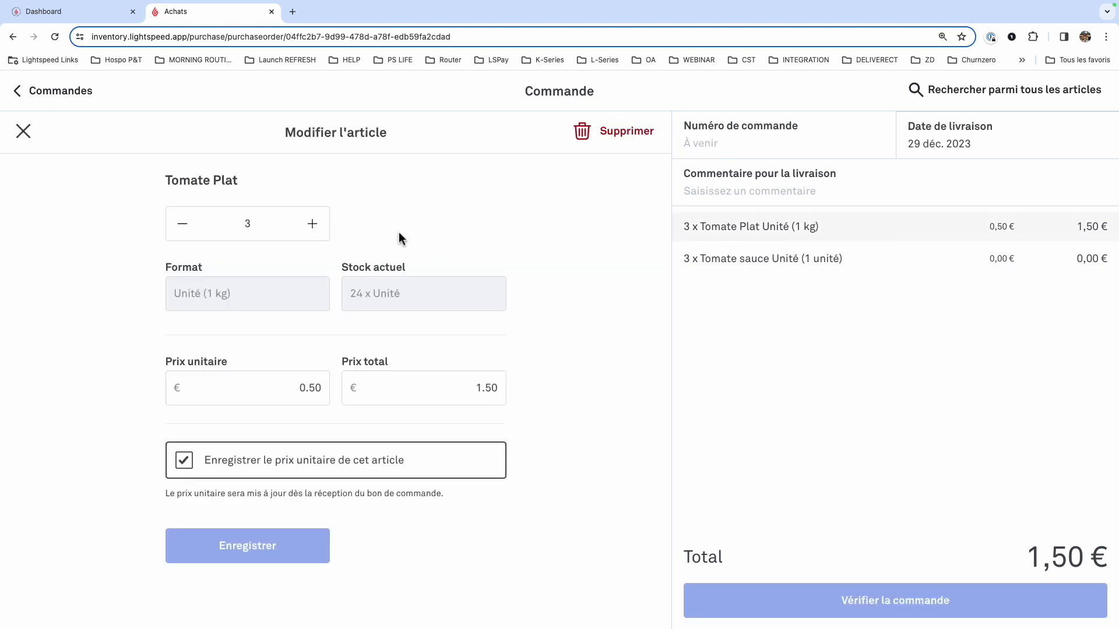
click(315, 225)
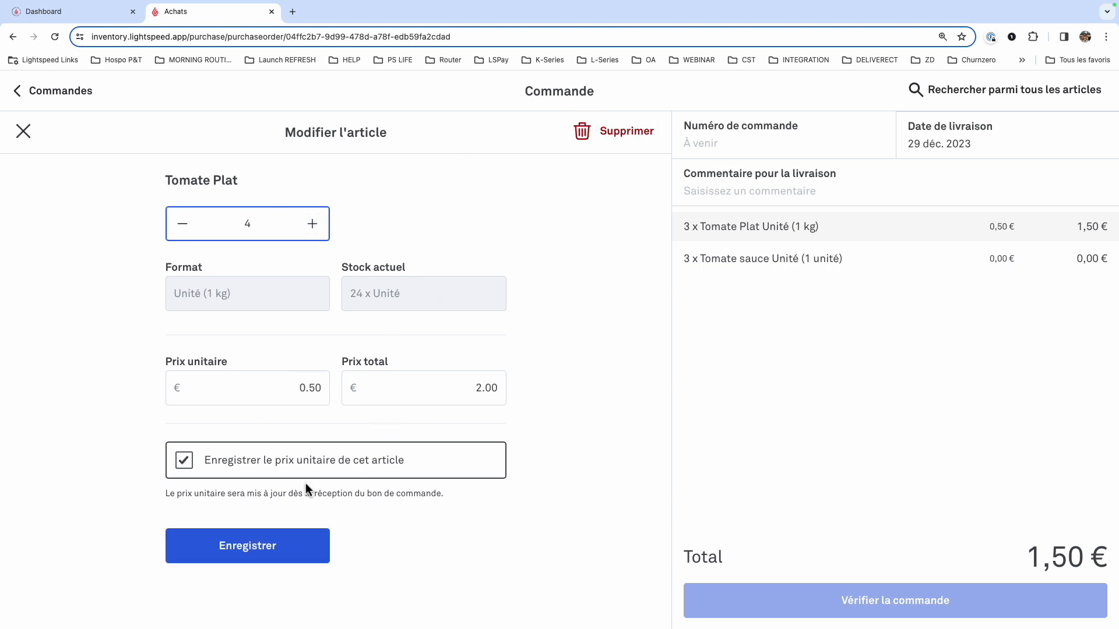
click(291, 546)
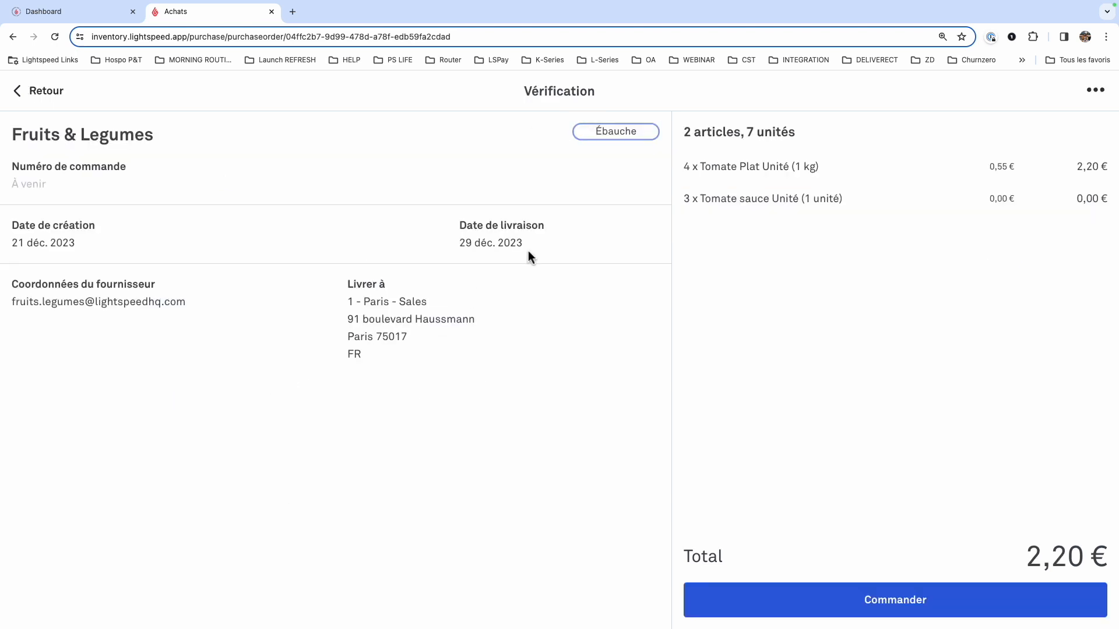
Check the additional actions available for the Fruits & Legumes draft and place the order
click(1101, 95)
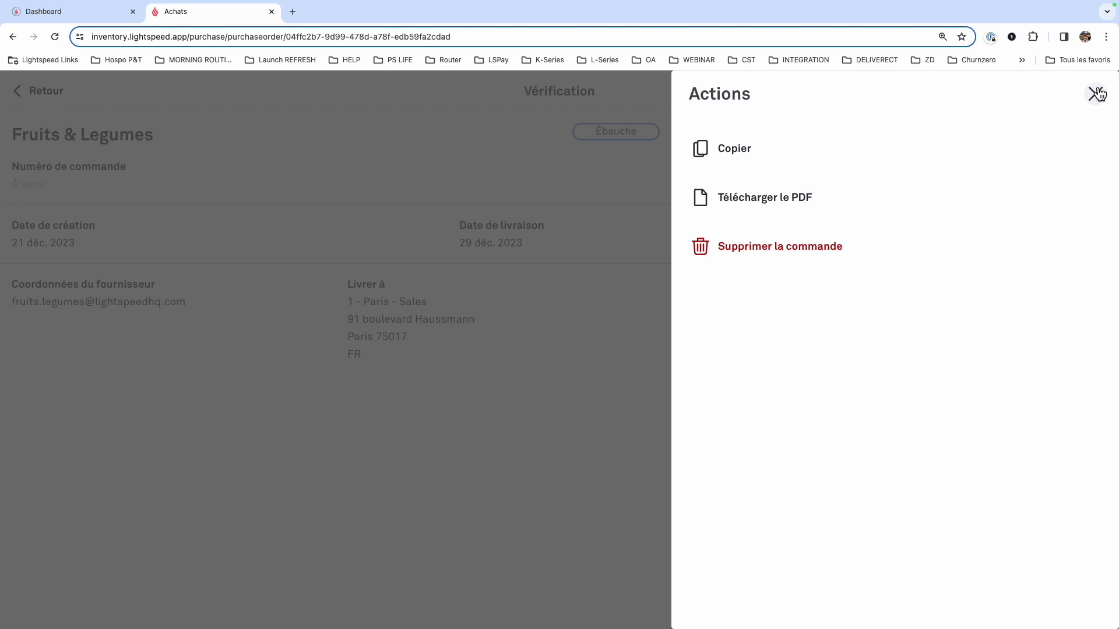
click(1097, 94)
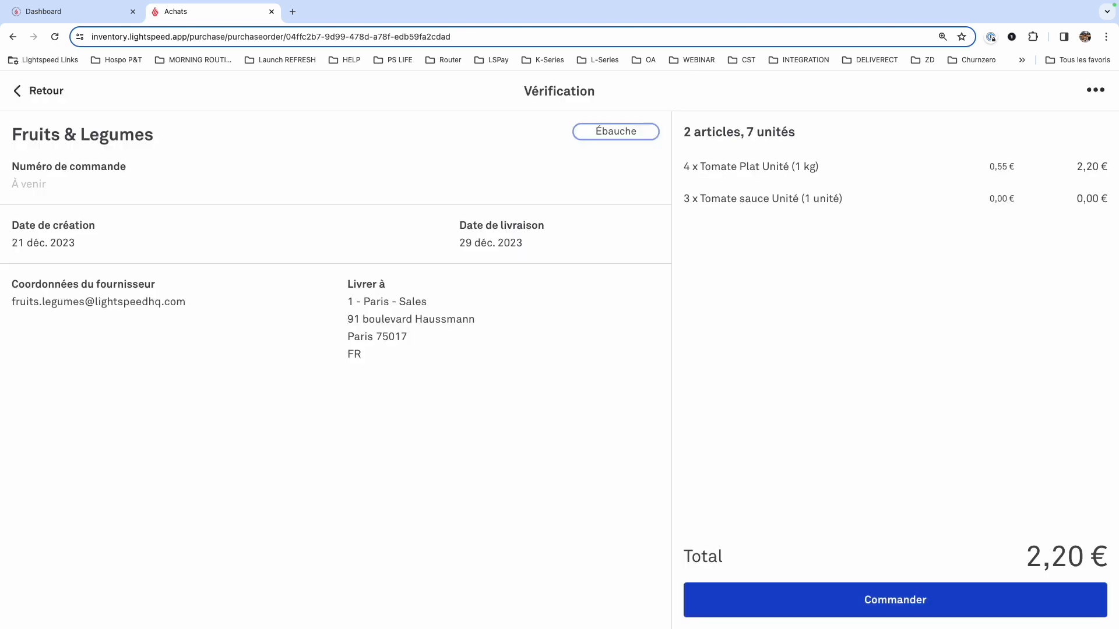
click(885, 607)
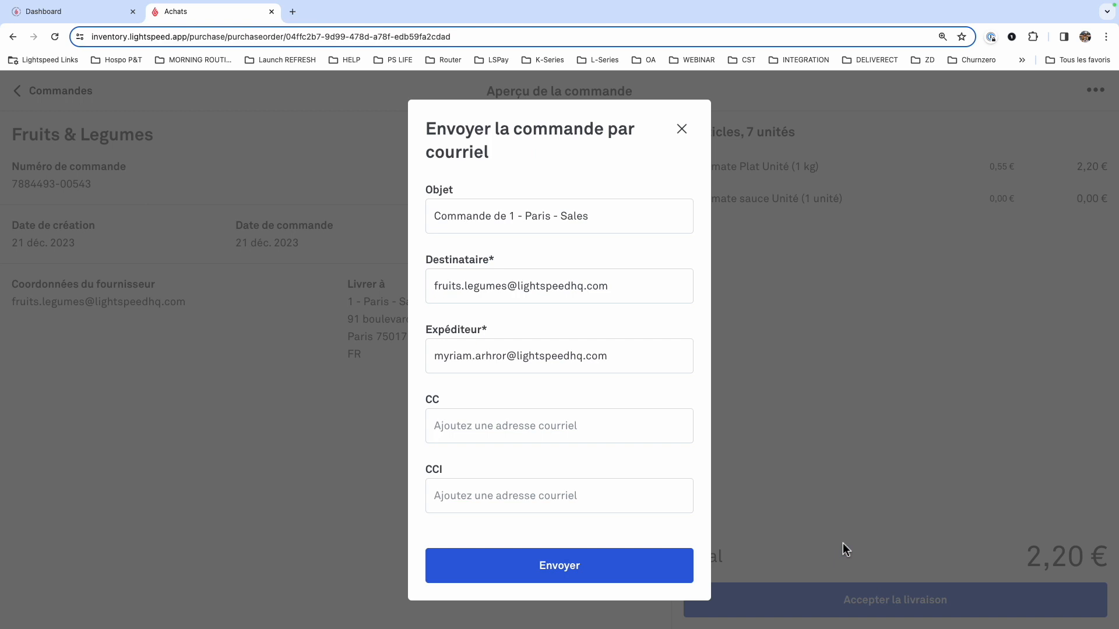
Check the optional copy fields of the order e-mail and send the order to the supplier
click(495, 431)
click(492, 493)
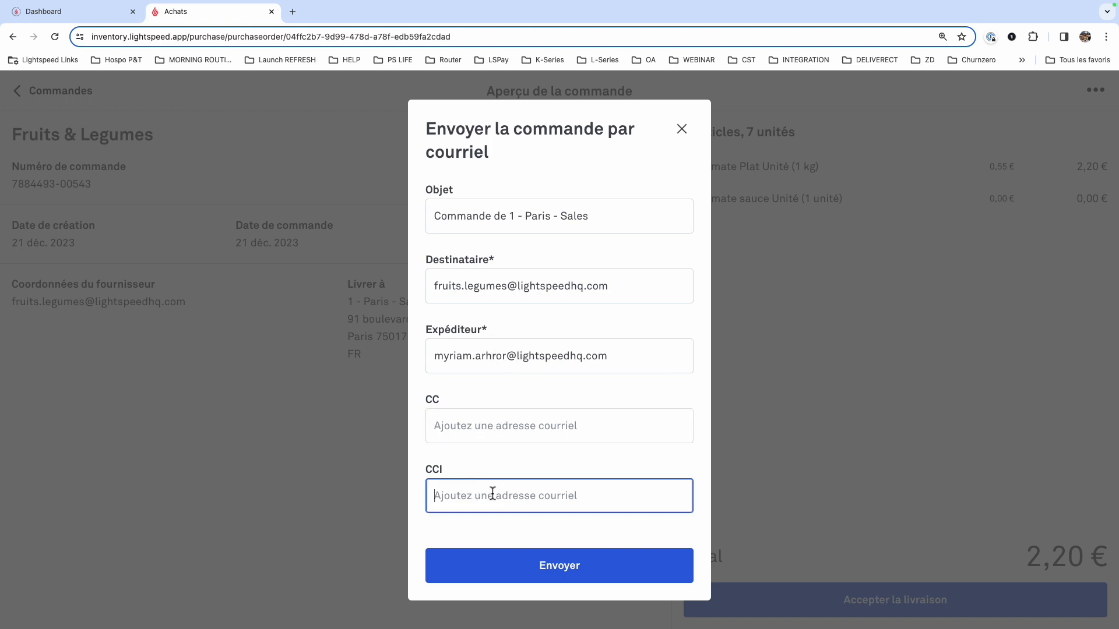
click(544, 574)
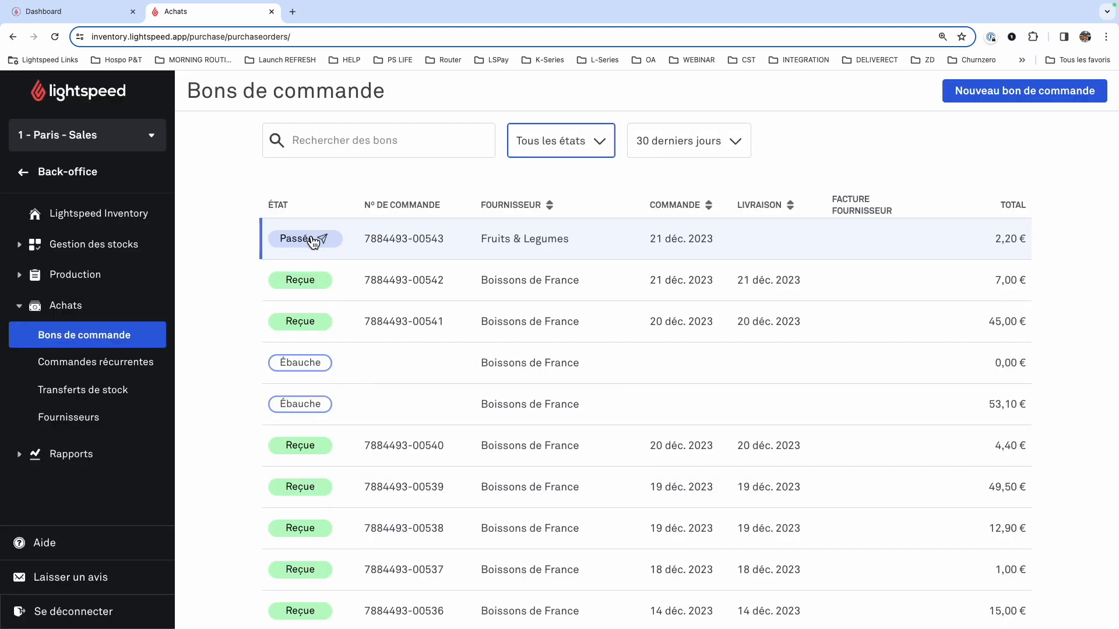
Open the placed Fruits & Legumes order, accept its delivery, and enter f-24 as the supplier invoice number
click(313, 240)
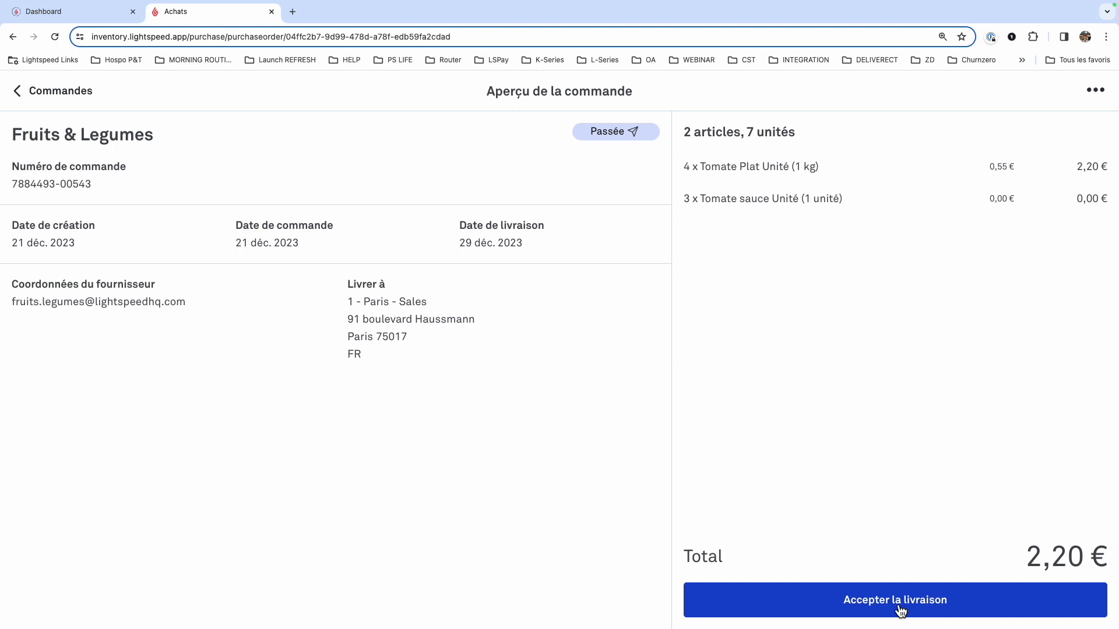
click(900, 606)
click(377, 192)
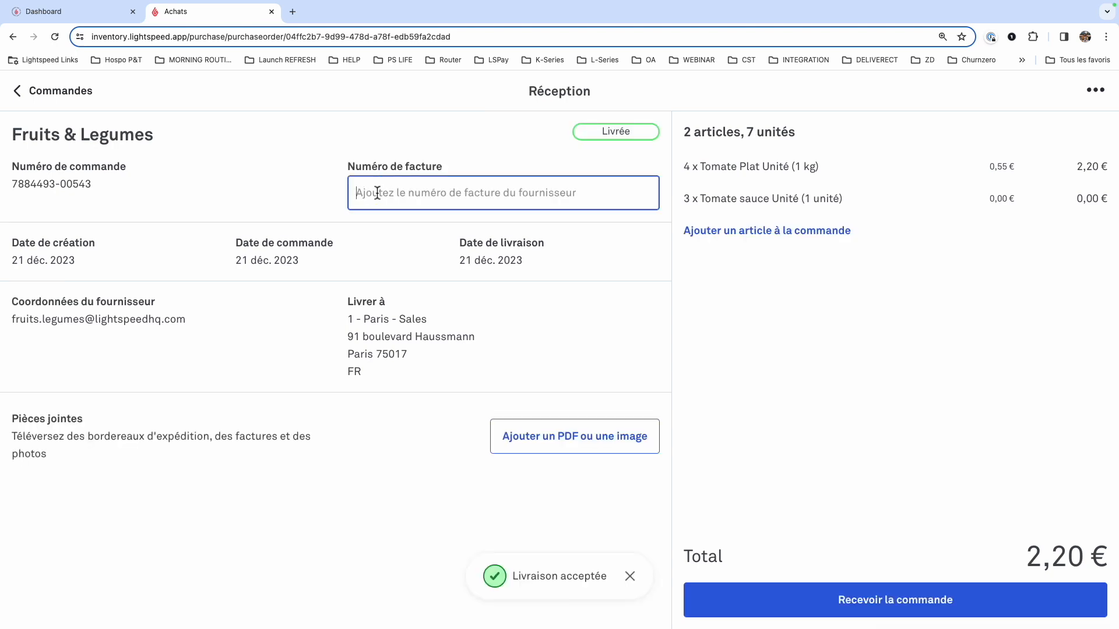
text(f-)
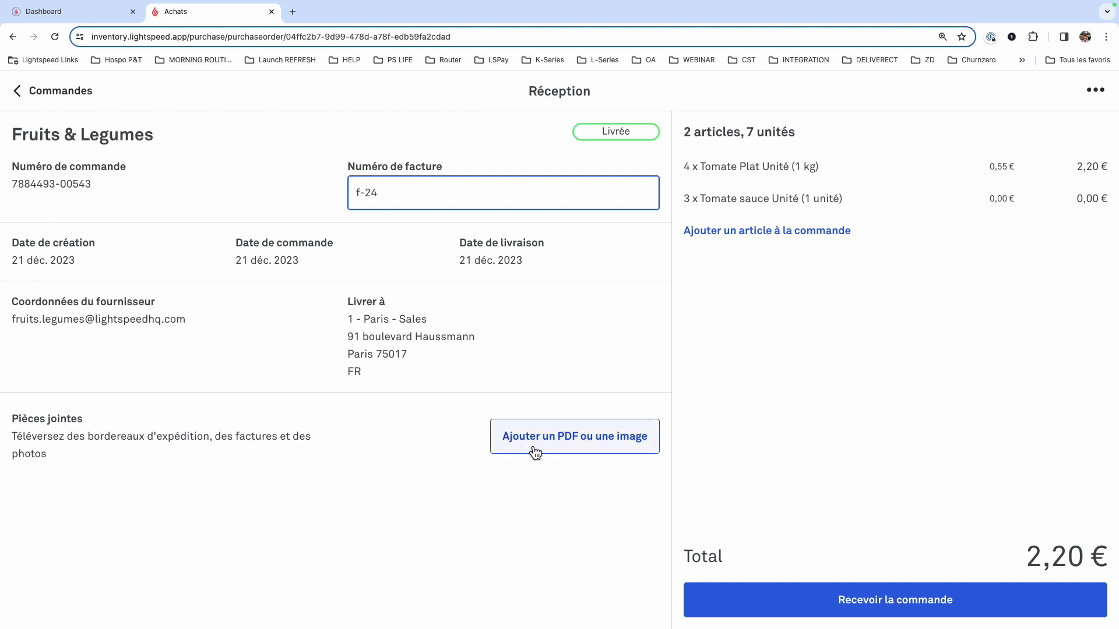
text(24)
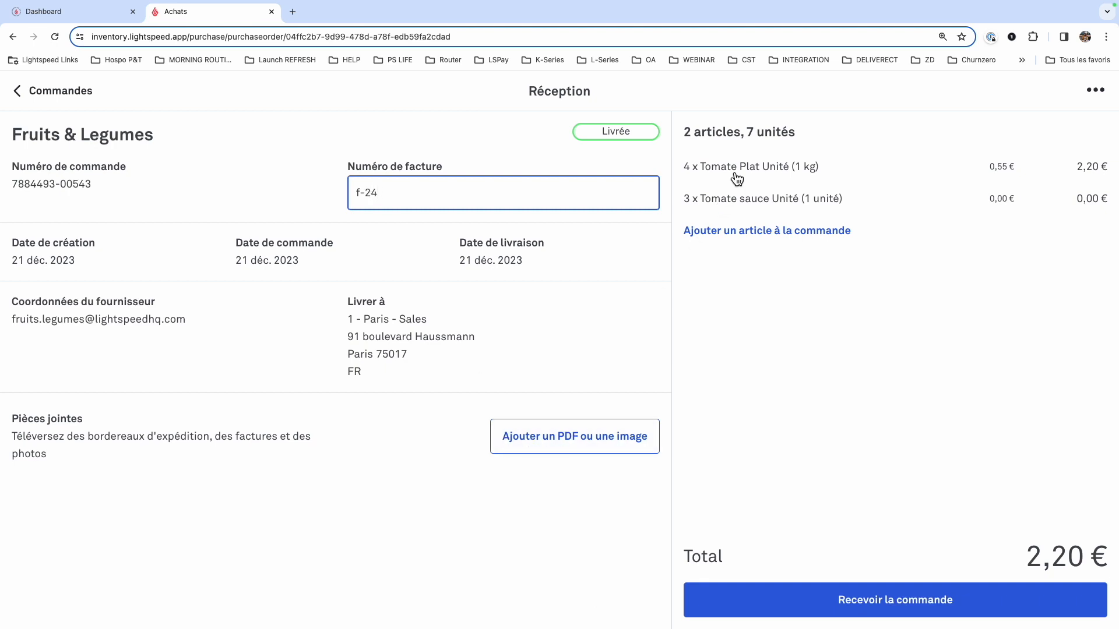
Reduce the Tomate Plat quantity on the delivered order to 3 units and save the line
click(732, 166)
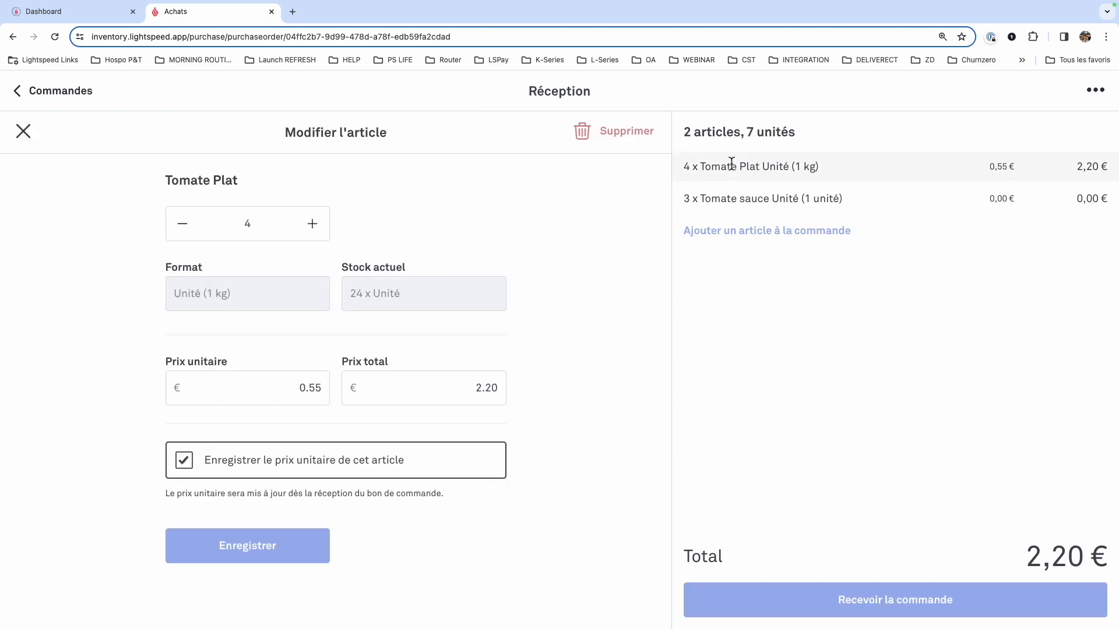
click(186, 226)
click(287, 544)
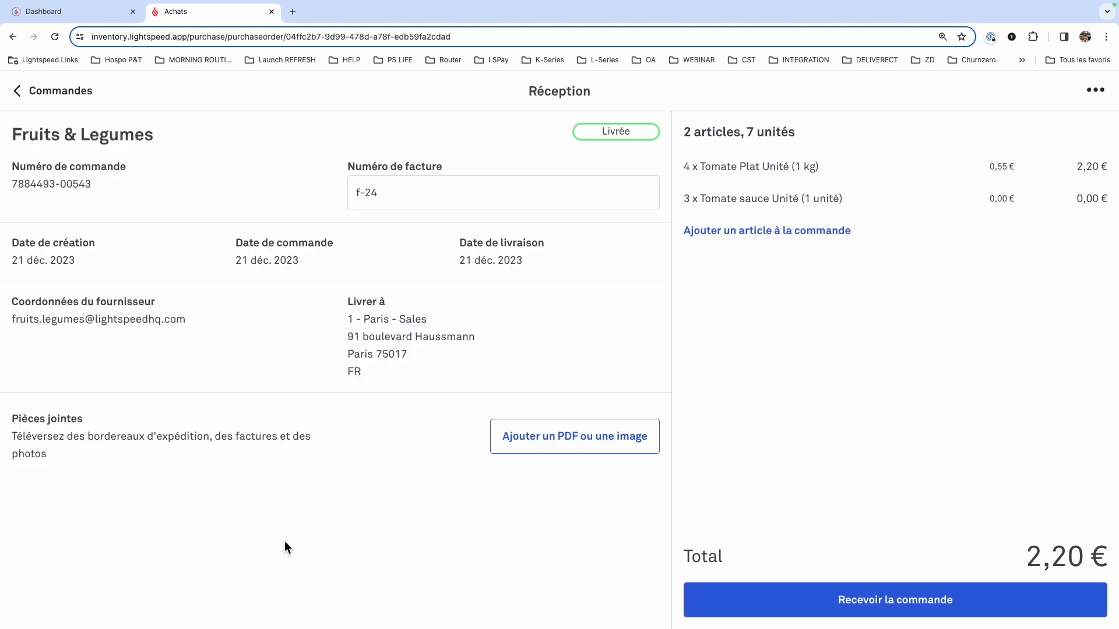
Add the article Agneau Confit (Unité) to the delivered Fruits & Legumes order
click(781, 231)
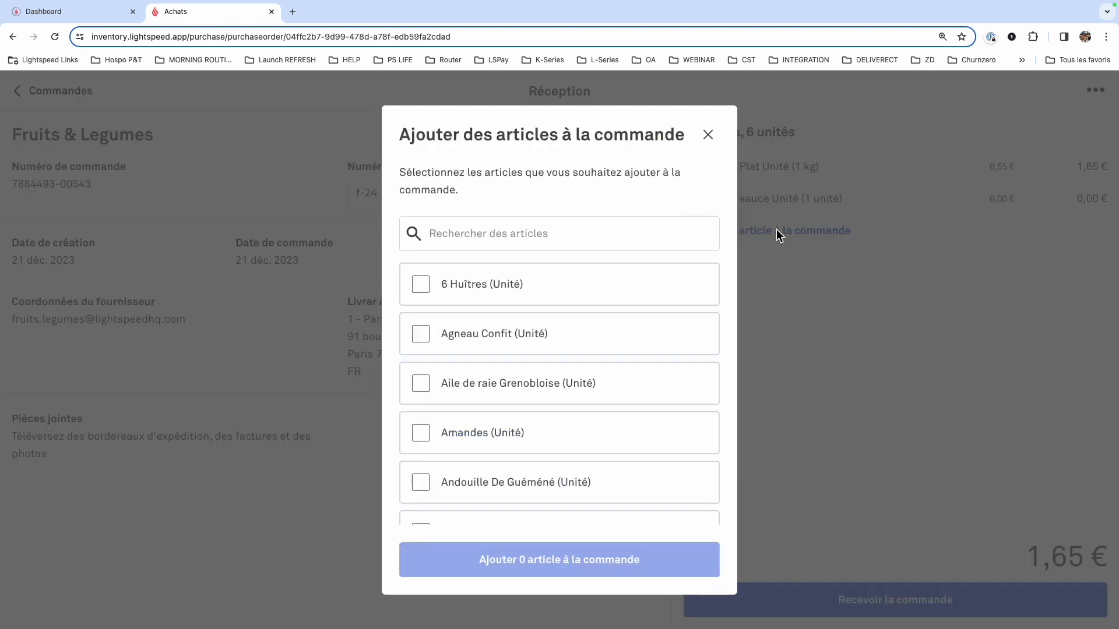
click(421, 335)
click(586, 558)
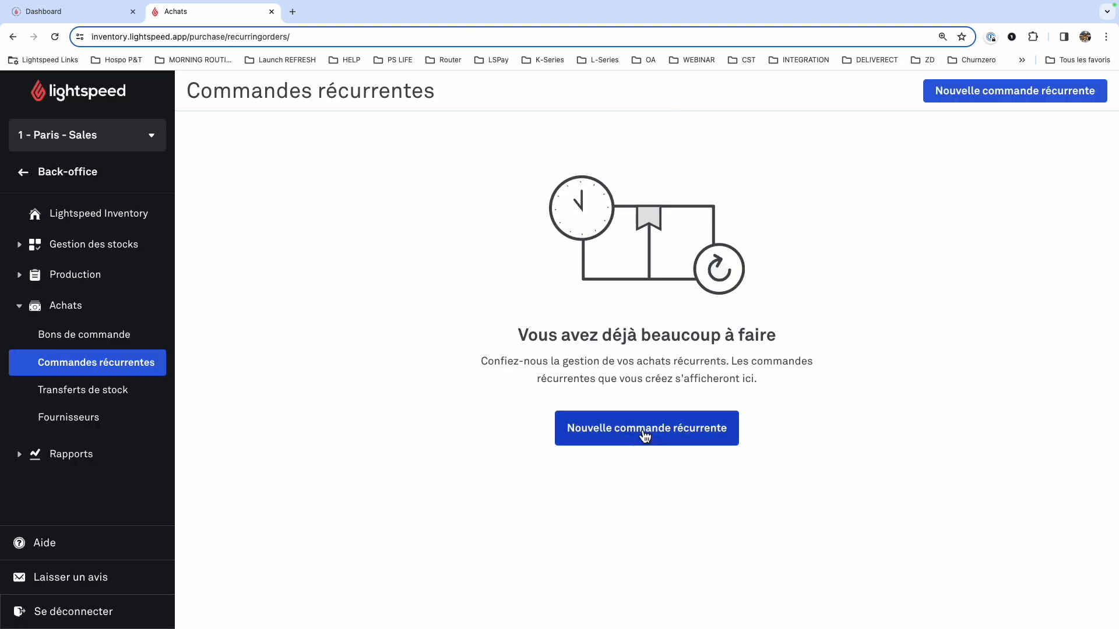
Create a recurring order for the supplier La Cave and add 5 units of Pain Burger
click(644, 433)
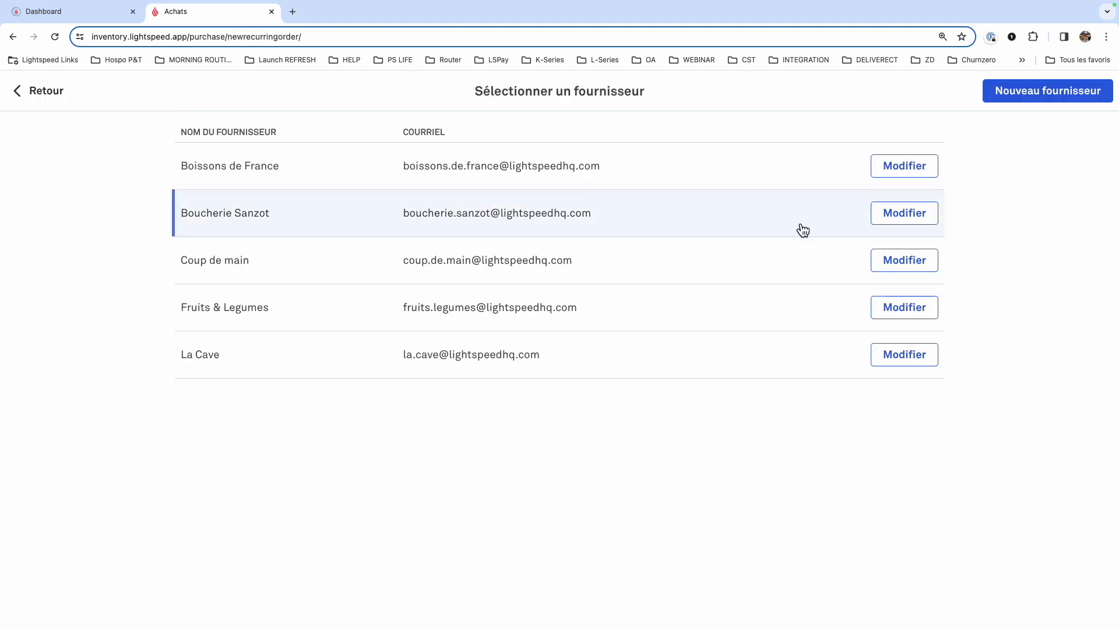
click(313, 357)
click(574, 479)
click(631, 478)
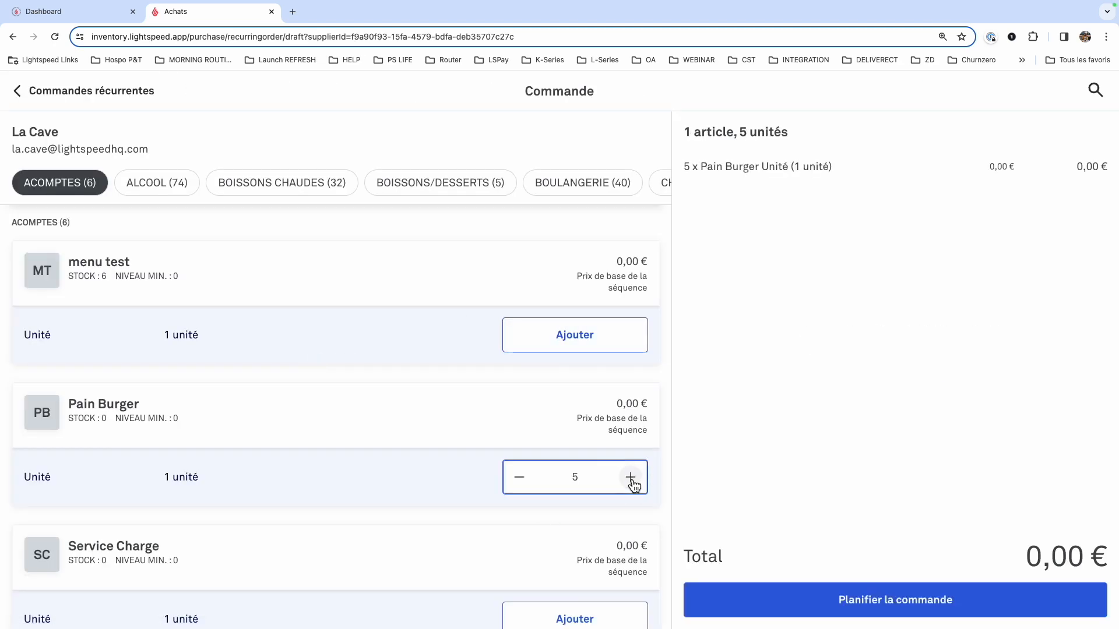
Add several units each of Champagne Lamoureux and Champagne Epc Brut to the recurring order
click(583, 184)
click(460, 140)
click(574, 369)
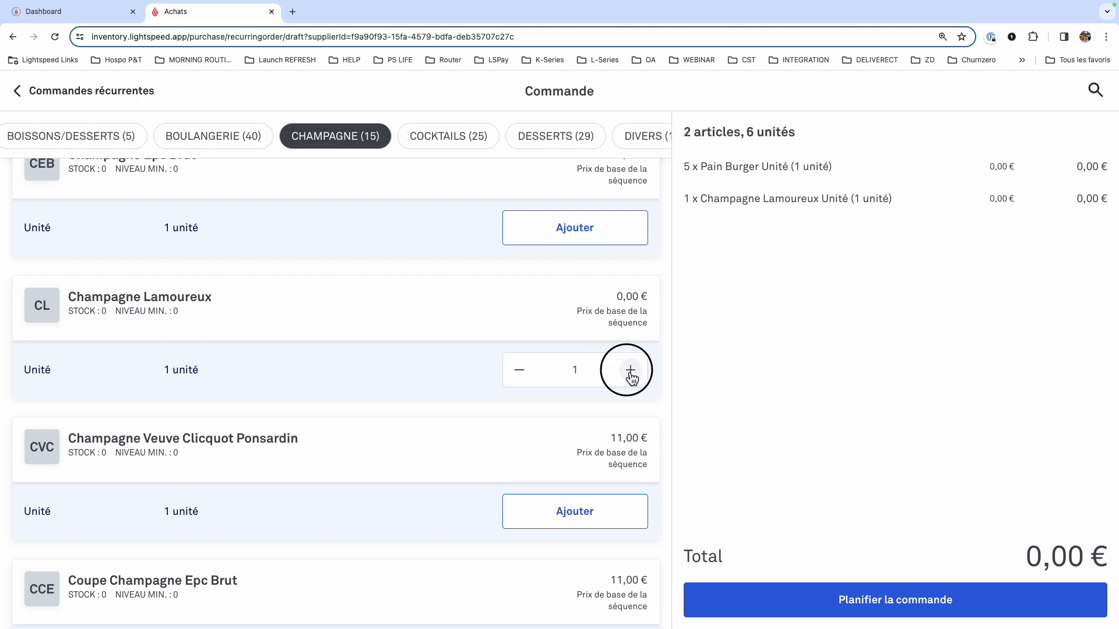
triple_click(630, 369)
click(629, 227)
double_click(631, 227)
double_click(630, 227)
Plan the recurring order with a start date of 22/12/2023 and turn off the no-end option
click(867, 609)
click(562, 192)
click(562, 266)
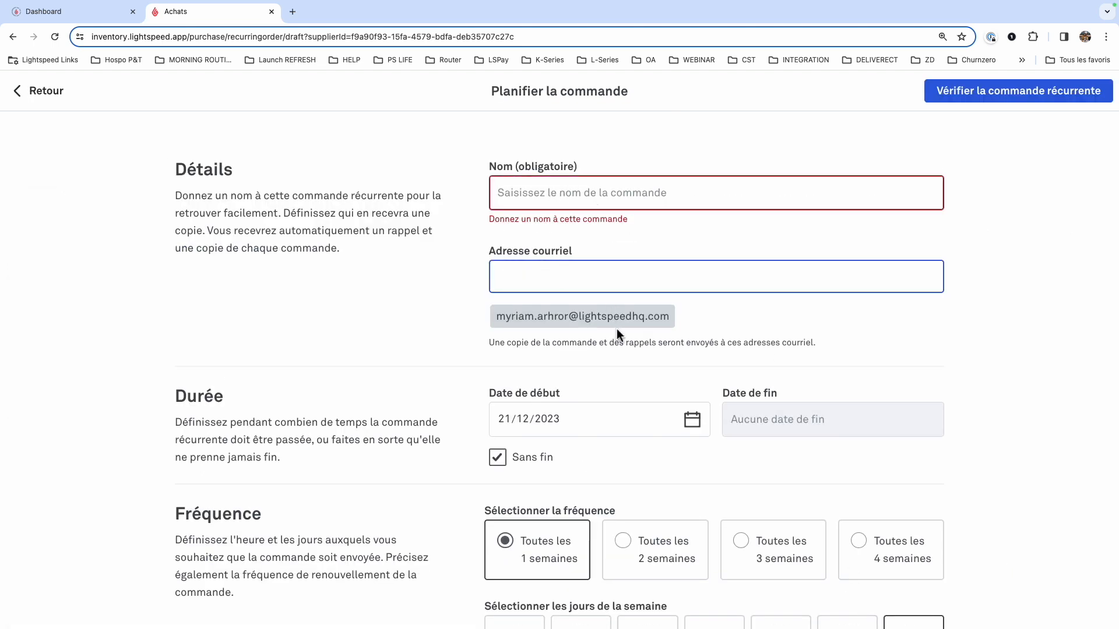
scroll(630, 391, down, 1)
click(745, 382)
click(680, 370)
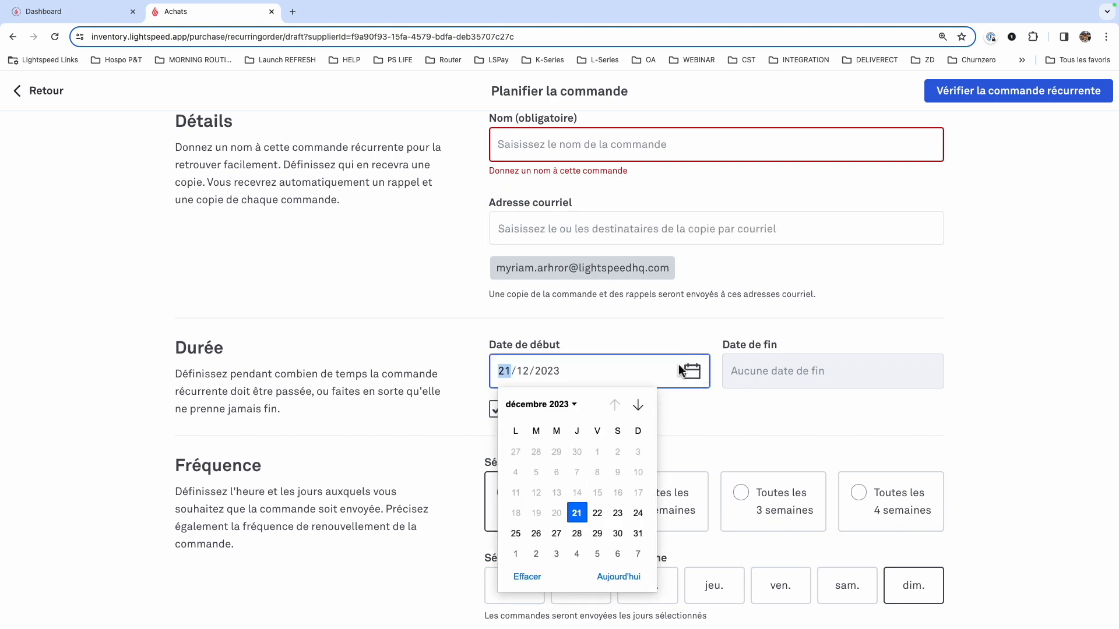
click(597, 513)
click(497, 408)
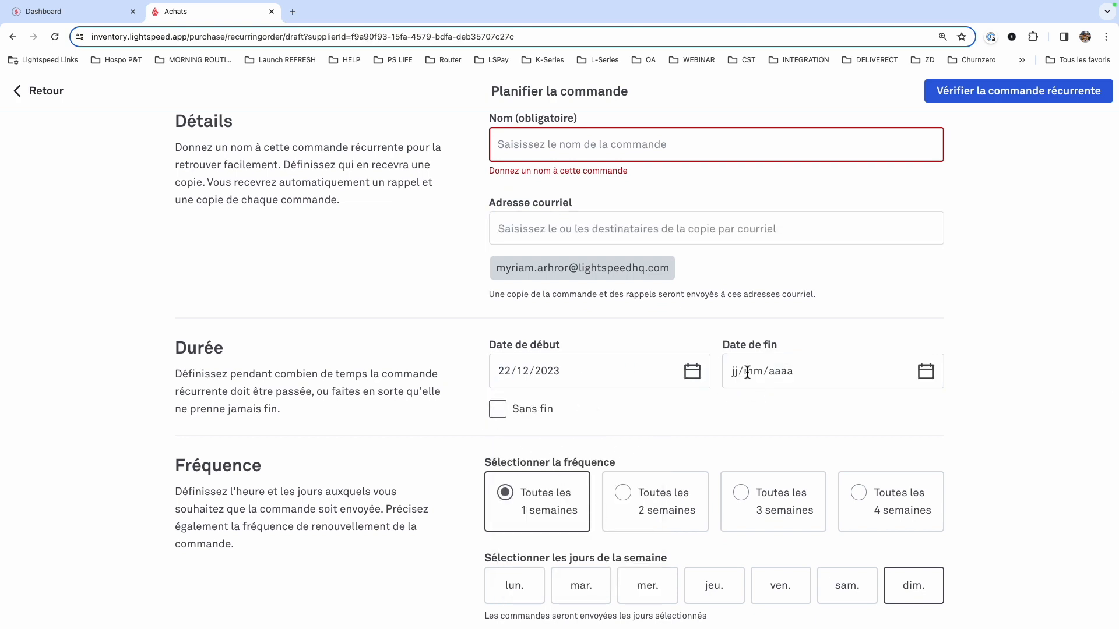
Set the recurring order to repeat every 4 weeks and add Tuesday, Wednesday and Thursday as sending days
scroll(747, 372, down, 2)
click(664, 427)
click(775, 421)
click(903, 418)
click(577, 507)
click(647, 503)
click(714, 503)
Increase the delivery lead time in the recurring order's delivery details
scroll(715, 509, down, 4)
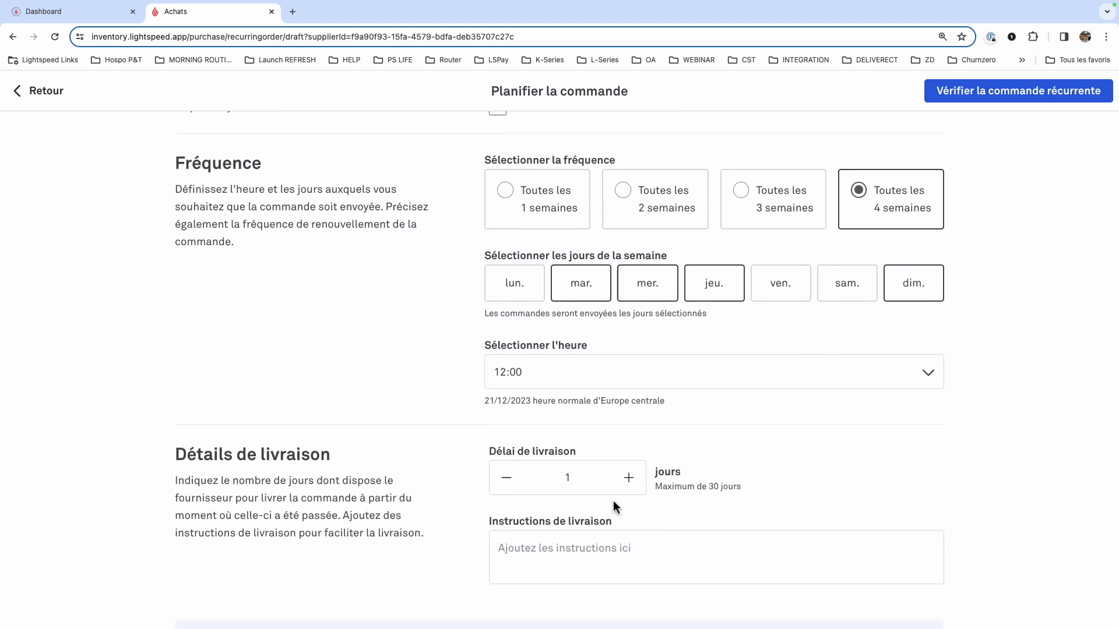
scroll(631, 477, up, 5)
click(631, 477)
scroll(631, 477, down, 7)
click(628, 327)
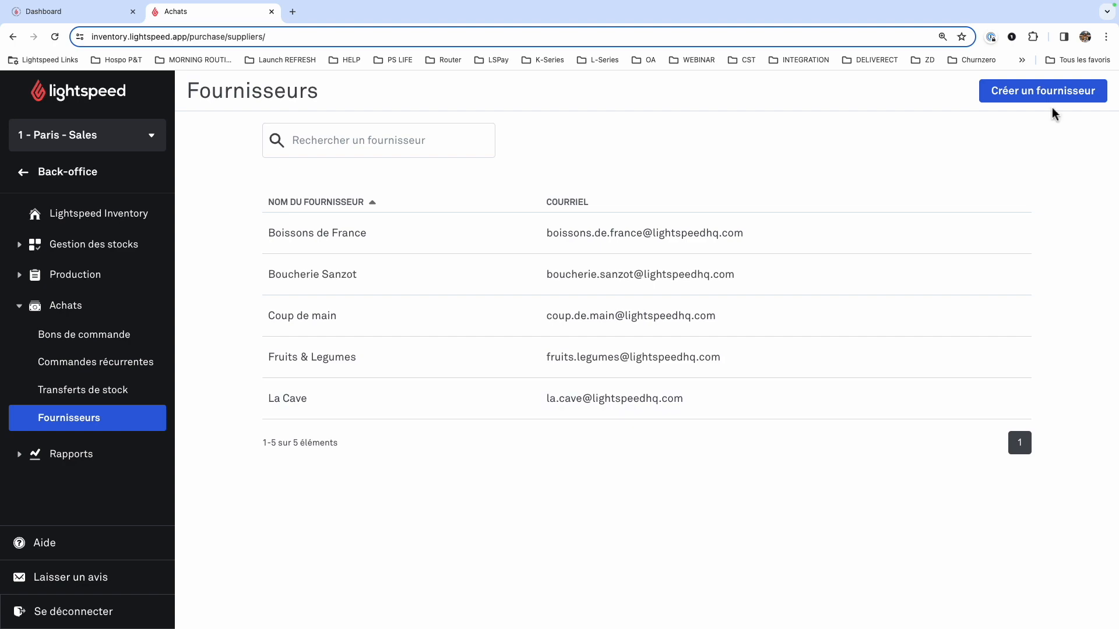
Open a new supplier form and examine its general information and order profile options
click(1069, 96)
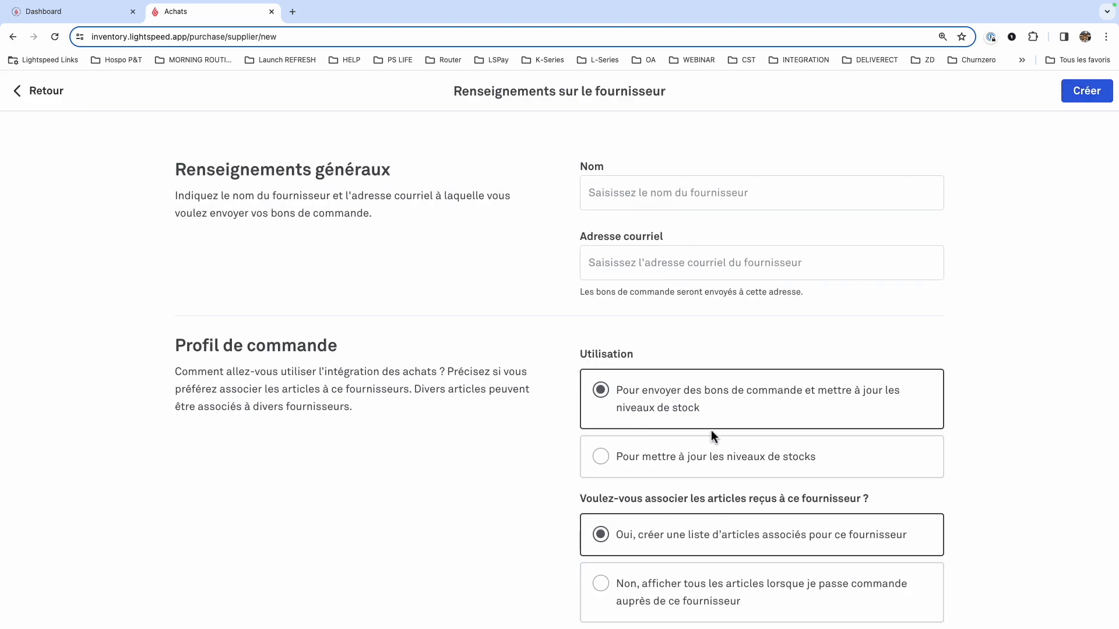
scroll(717, 486, down, 1)
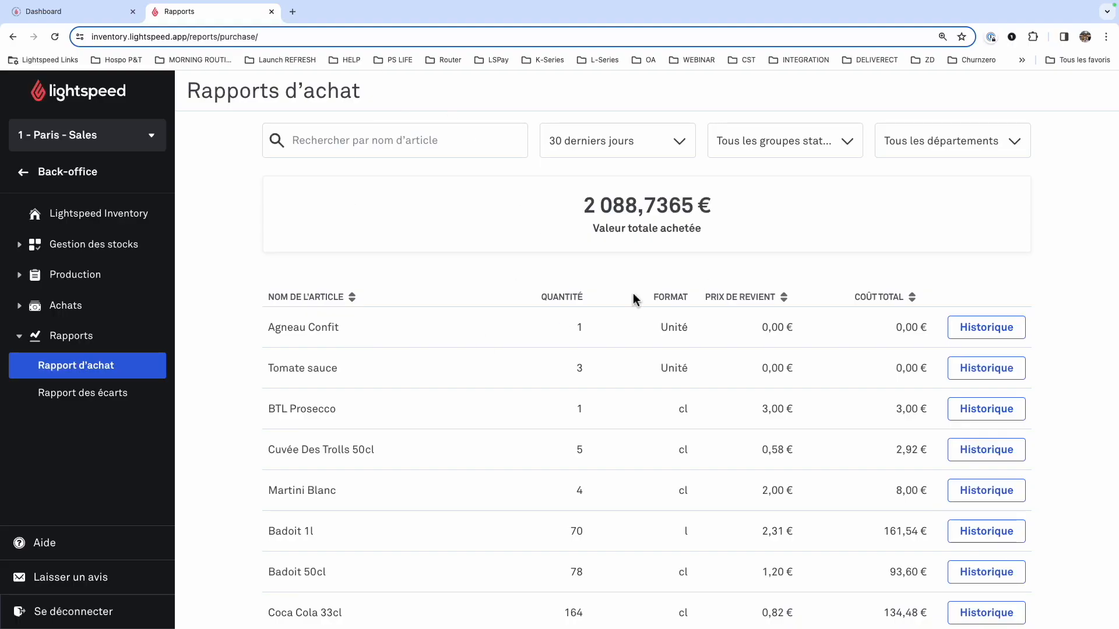
Examine the purchase report's period, statistic group and department filters, and search its articles for "vi"
click(646, 149)
click(775, 138)
click(781, 147)
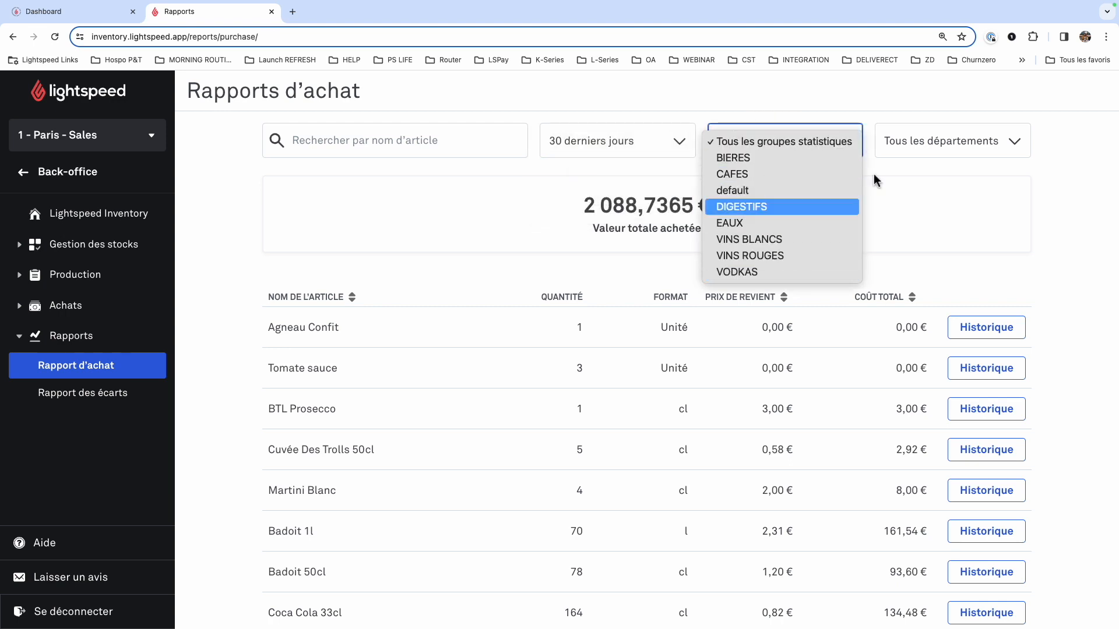
click(932, 147)
click(935, 151)
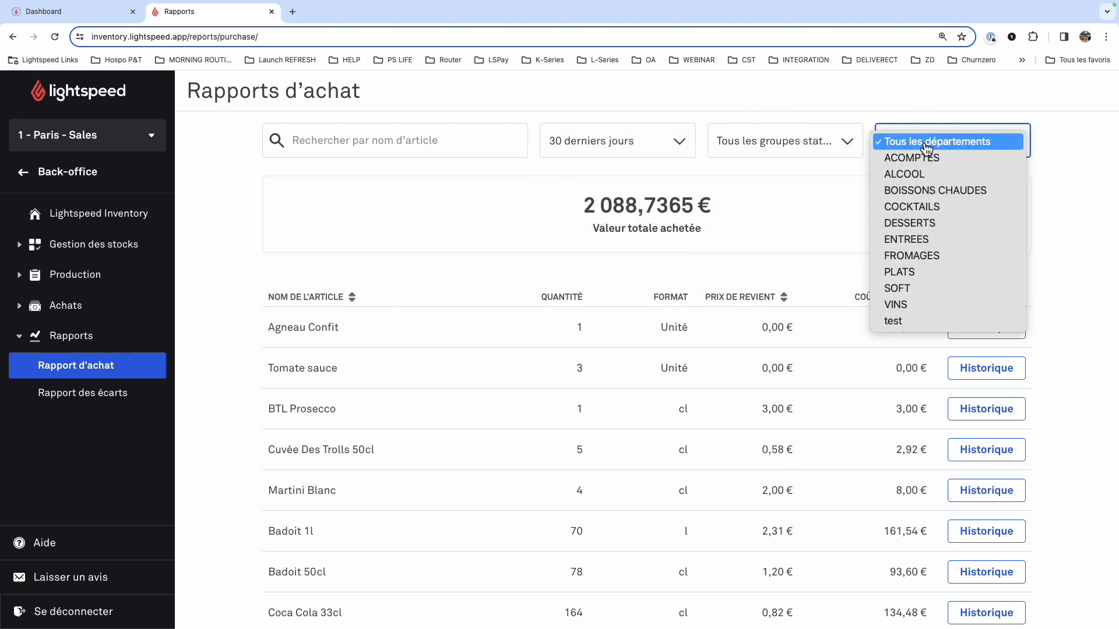
click(439, 142)
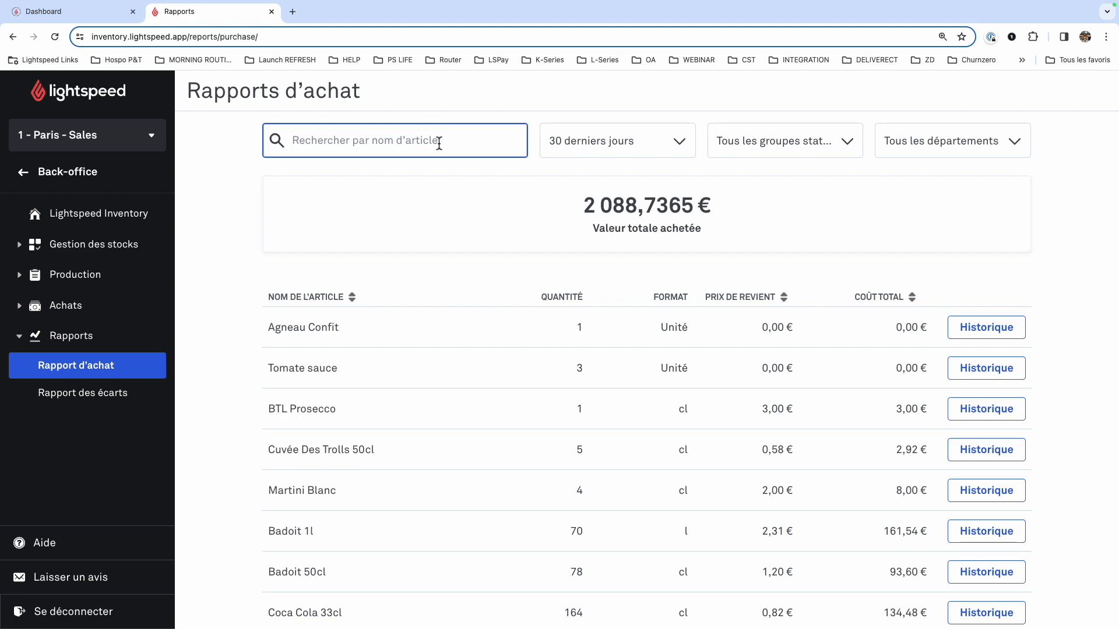
text(vi)
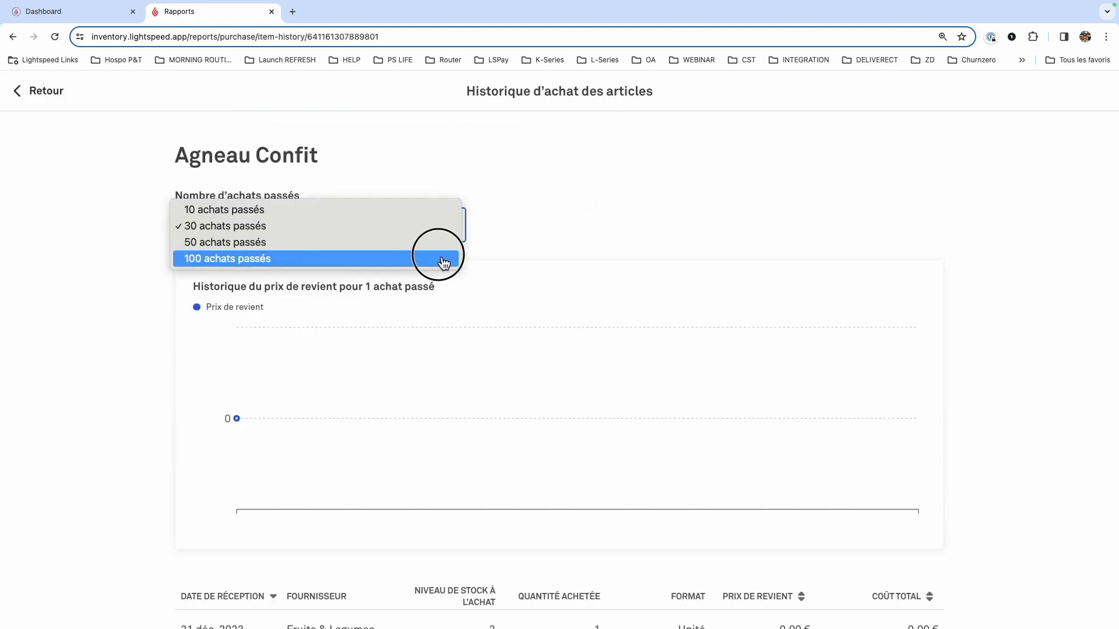
Open the discrepancy report and set its period to start on 01/11/2023 at 0:00
click(99, 392)
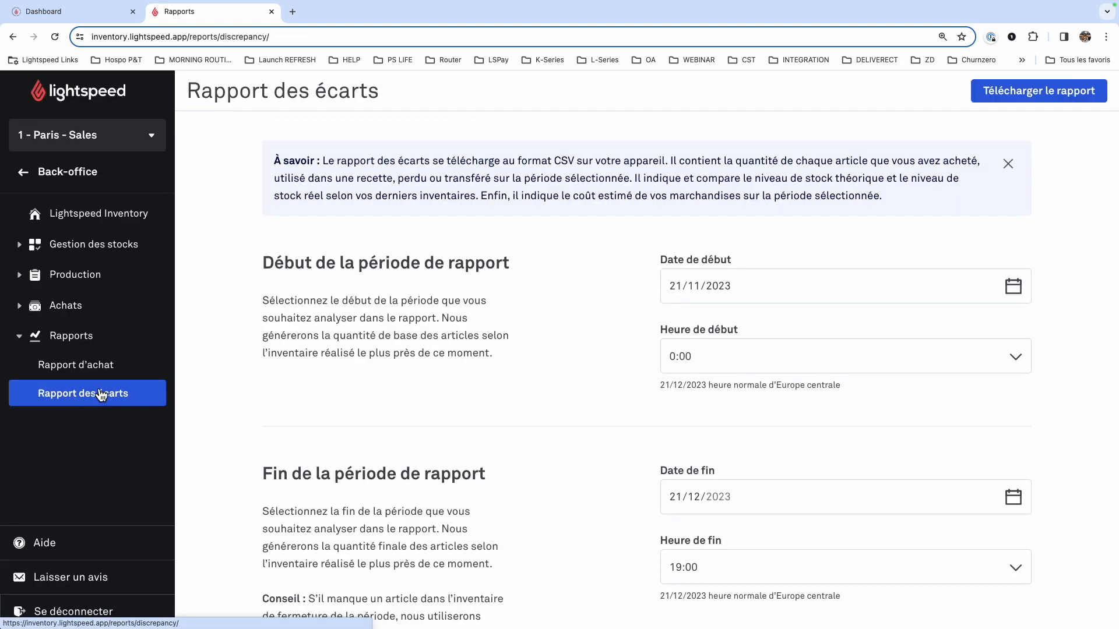
click(1014, 288)
click(727, 368)
click(1014, 353)
click(712, 361)
Set the discrepancy report's period to end on 21/12/2023 at 23:30
scroll(765, 427, down, 1)
click(977, 441)
click(755, 344)
click(786, 517)
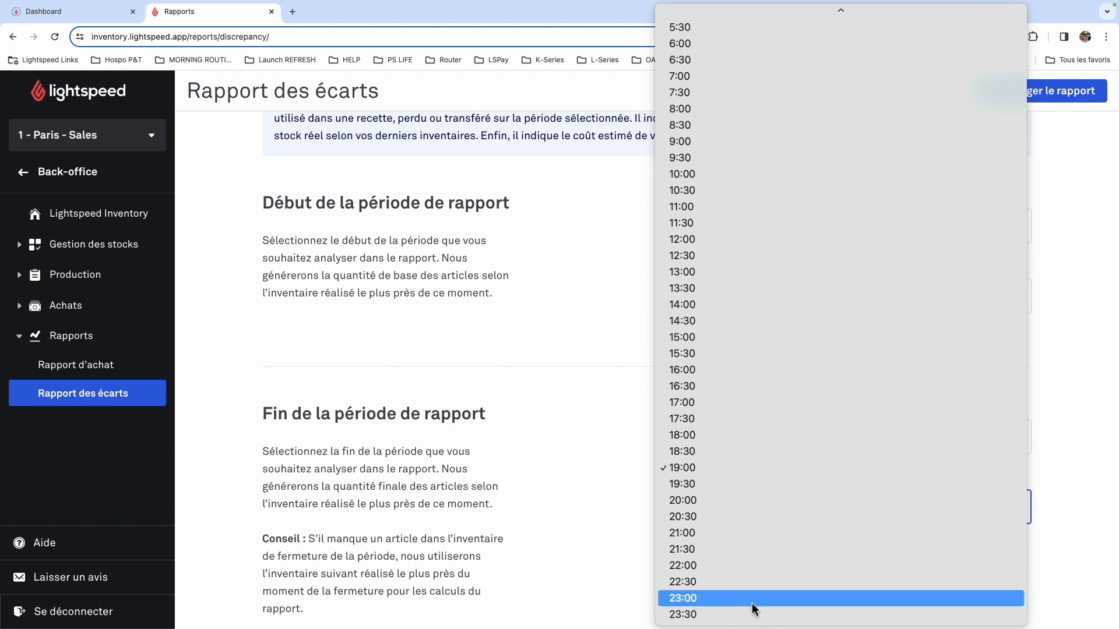
click(774, 613)
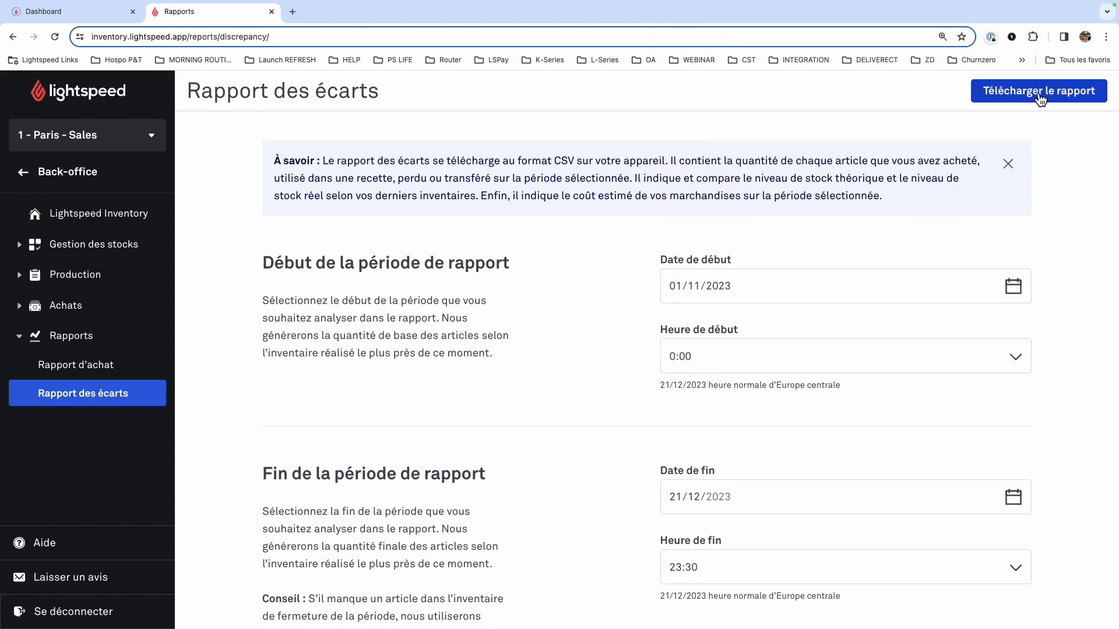